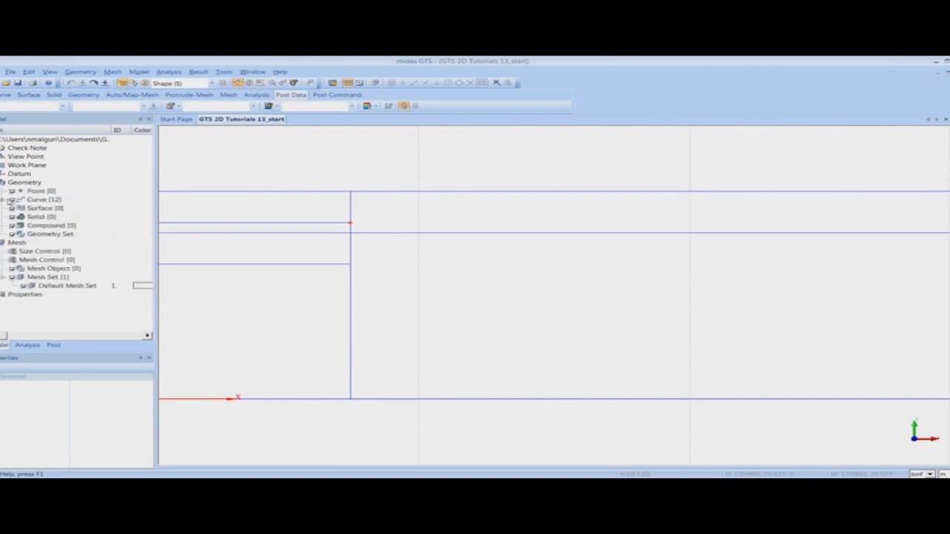
Examine the split edges in the model's curve list and locate each one in the geometry.
click(4, 199)
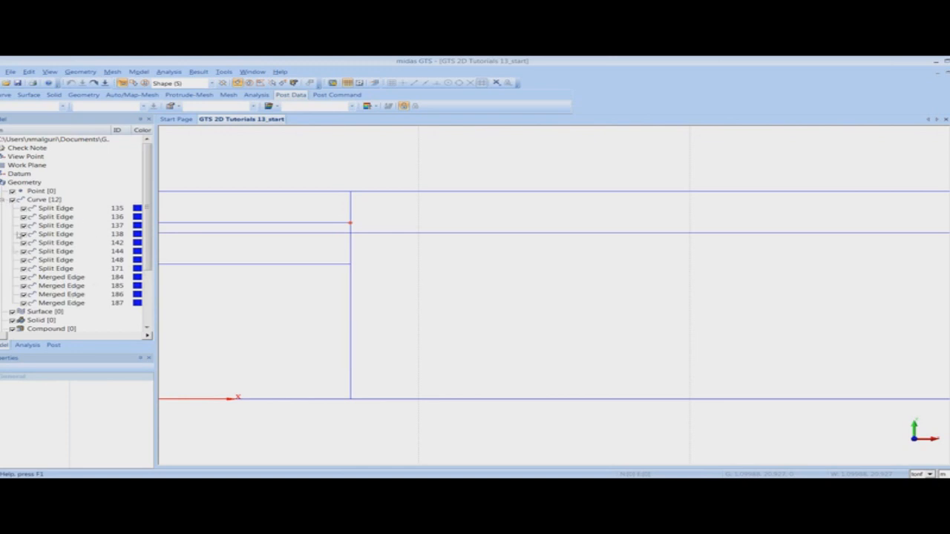
click(59, 225)
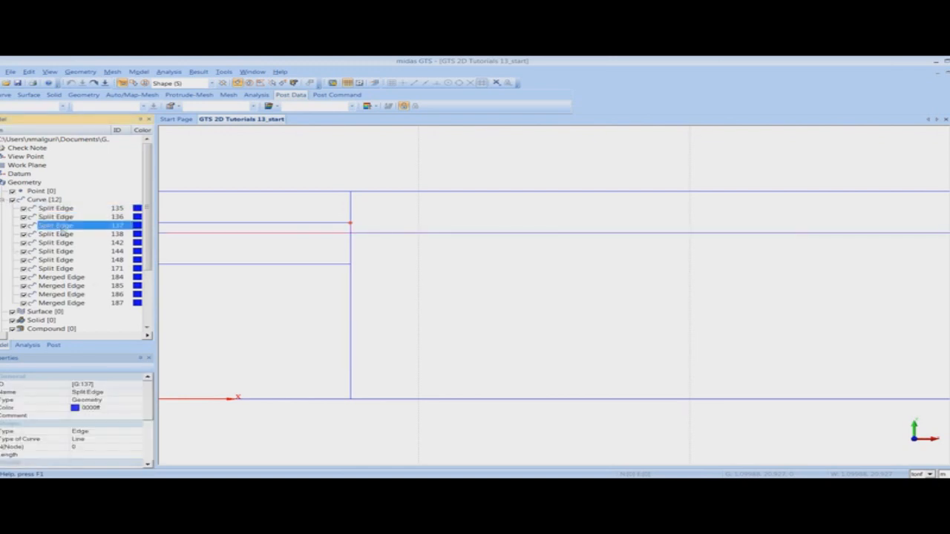
click(64, 235)
click(64, 244)
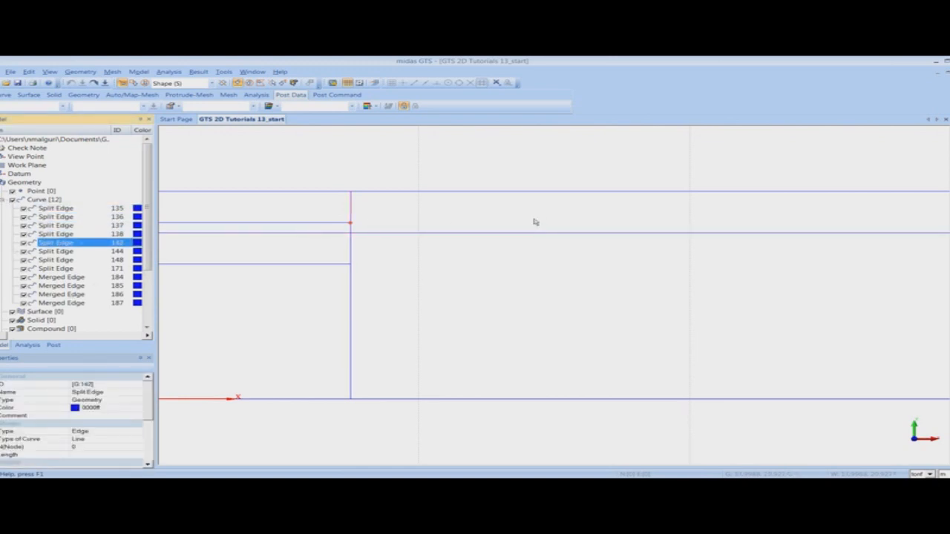
scroll(666, 160, down, 2)
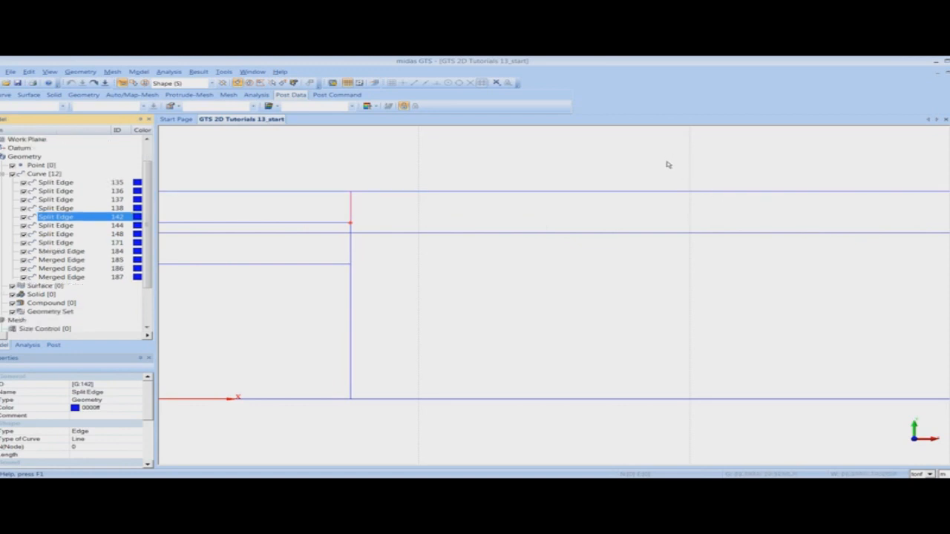
scroll(648, 172, down, 1)
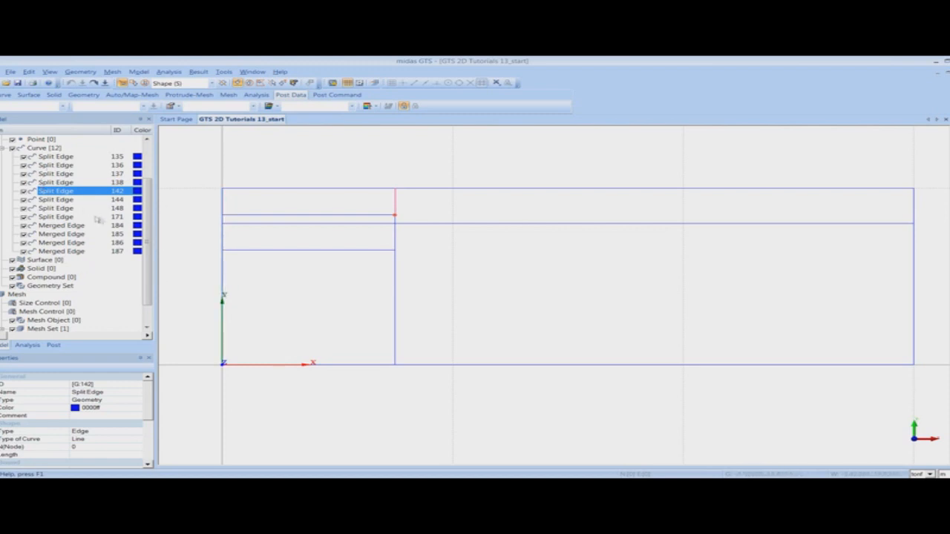
click(67, 200)
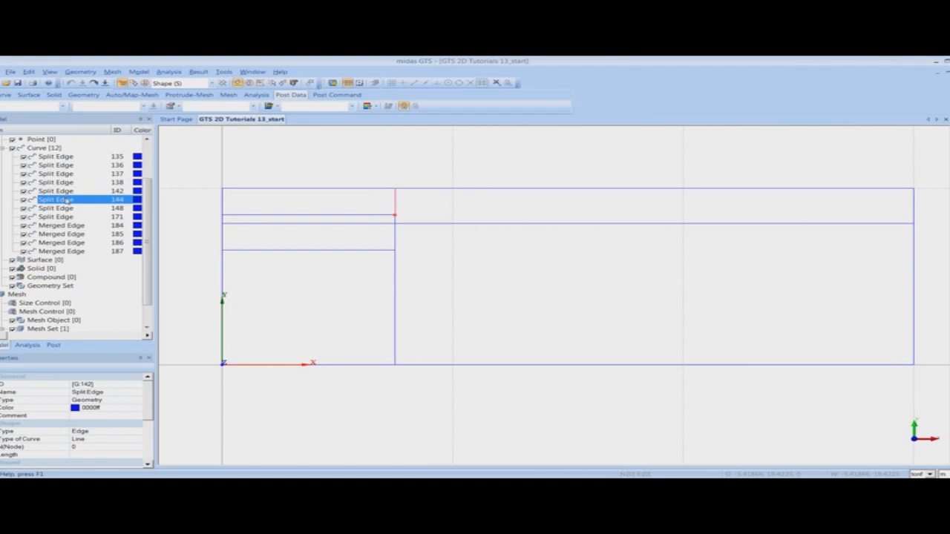
click(68, 209)
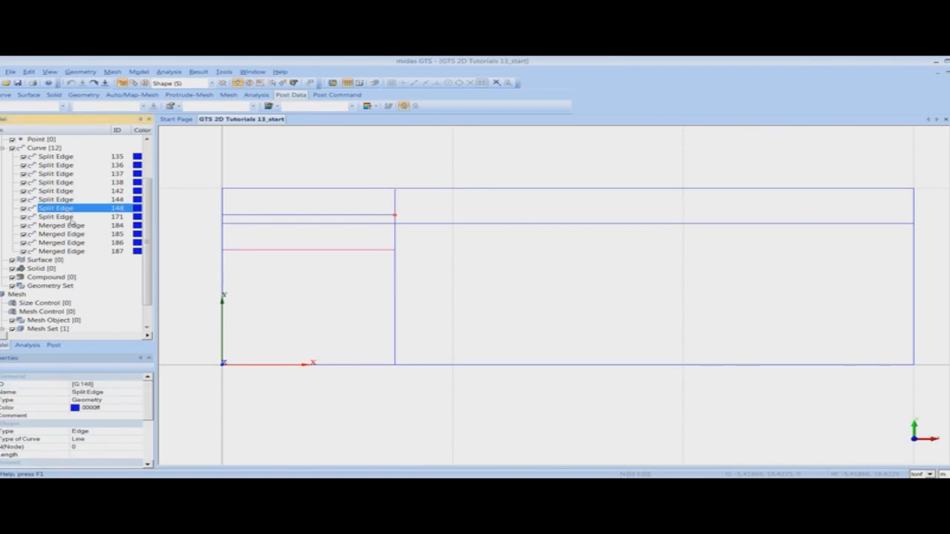
Review the analysis data categories, including functions, response spectrum and time history analysis, and return to the model tree.
click(33, 347)
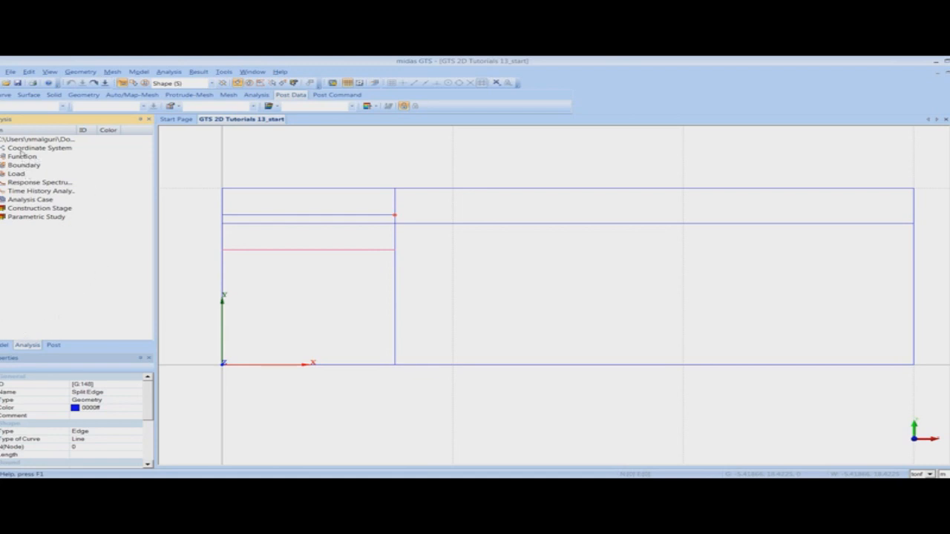
double_click(20, 157)
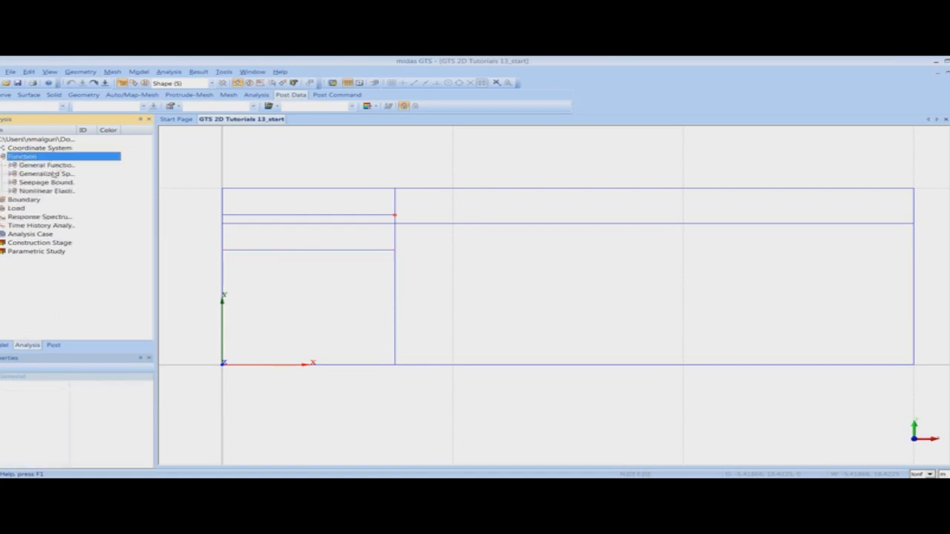
double_click(30, 158)
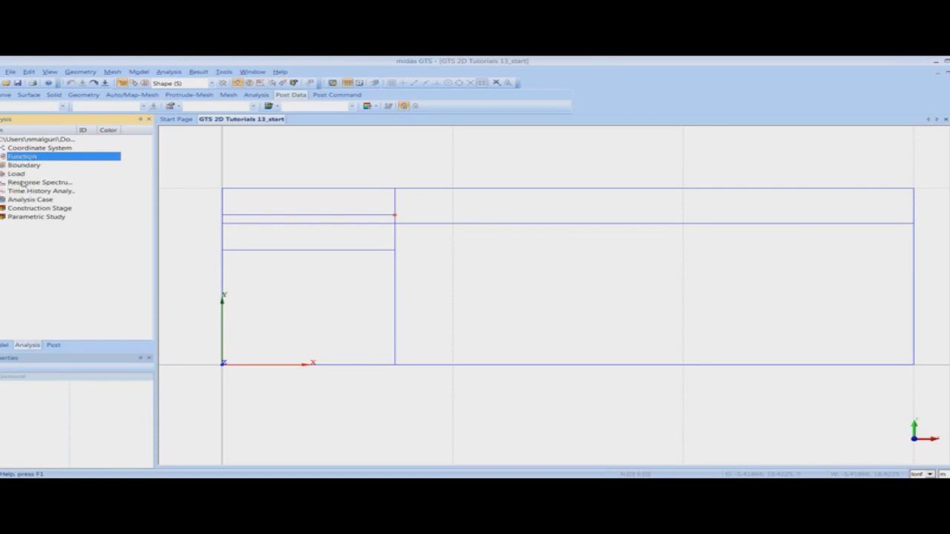
double_click(23, 183)
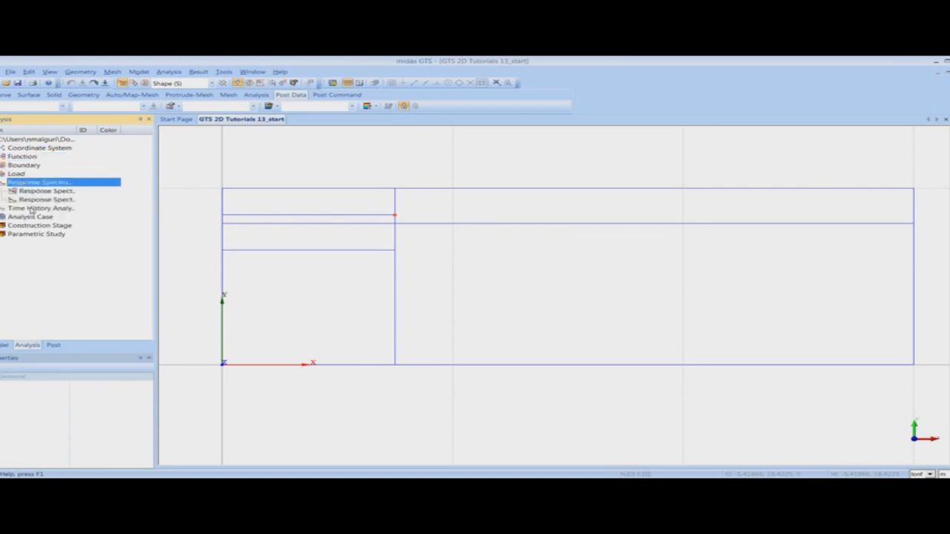
double_click(31, 210)
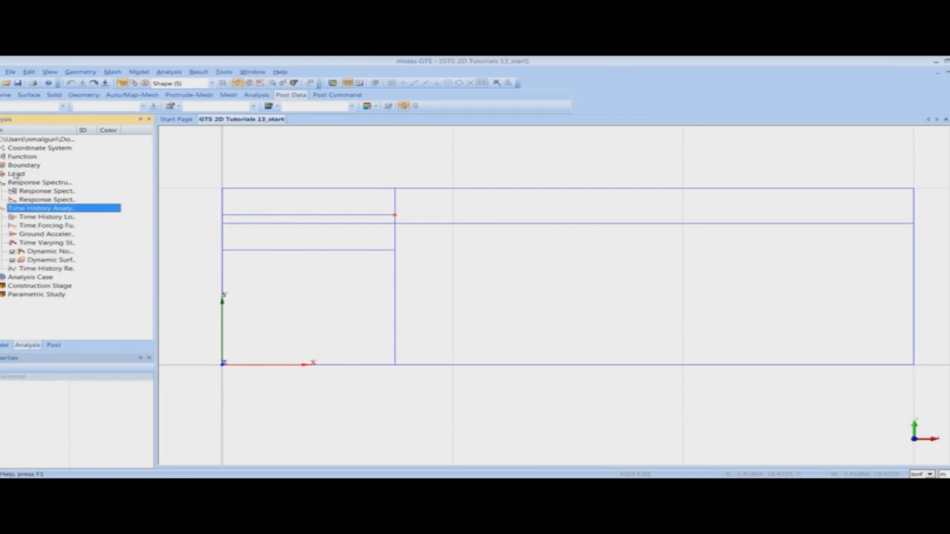
click(6, 346)
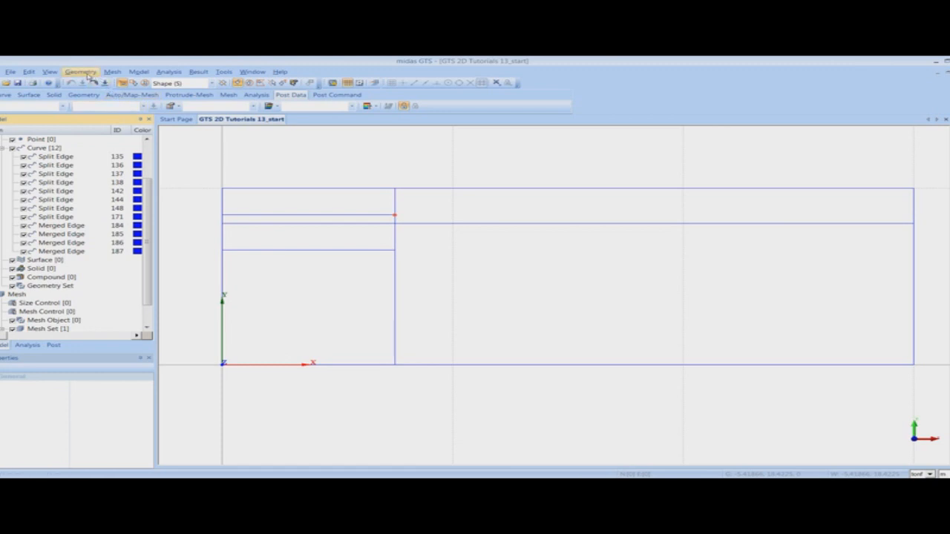
Inspect the Fill ground material's parameters and the available constitutive models without changing anything.
click(140, 72)
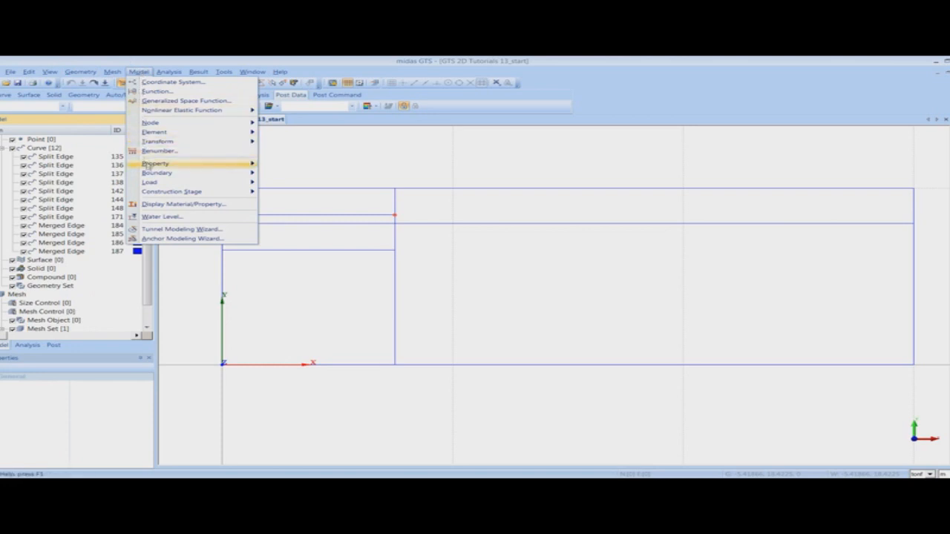
mouse_move(145, 165)
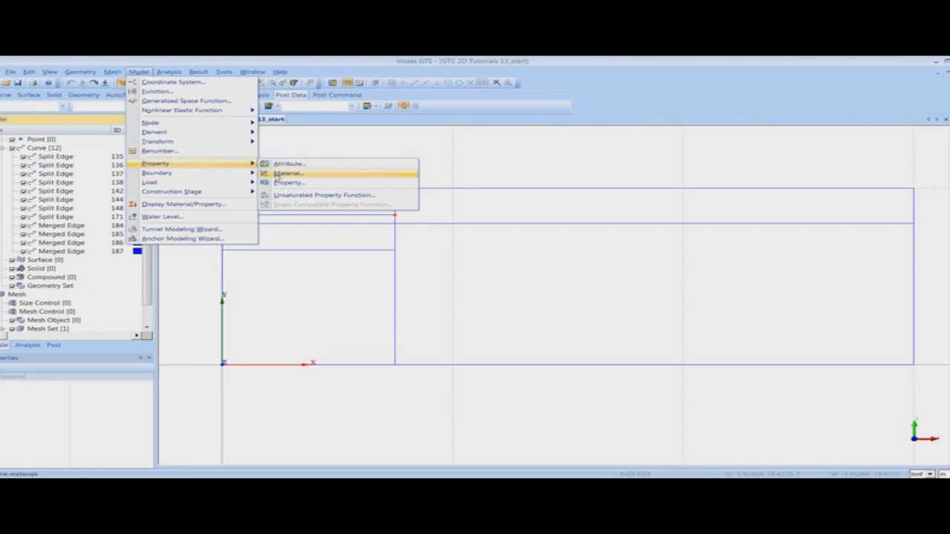
click(290, 174)
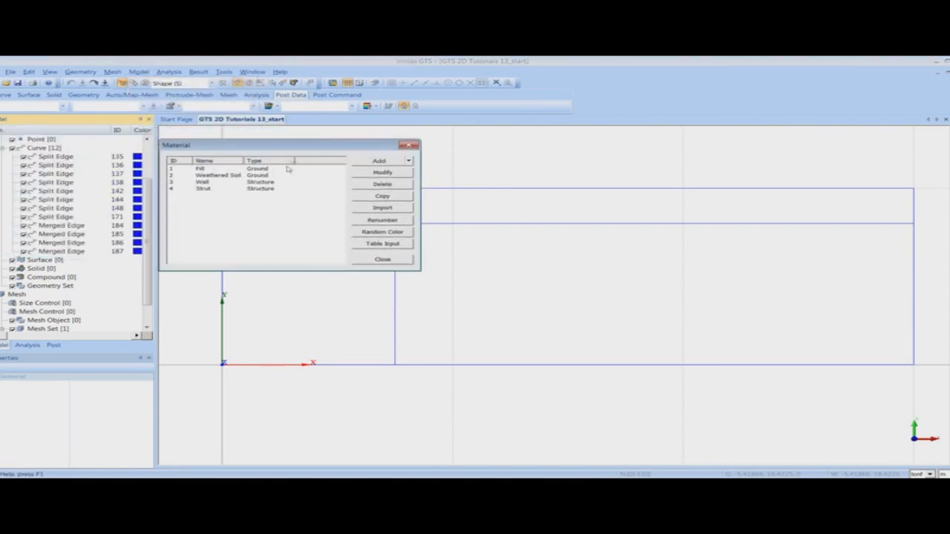
double_click(211, 170)
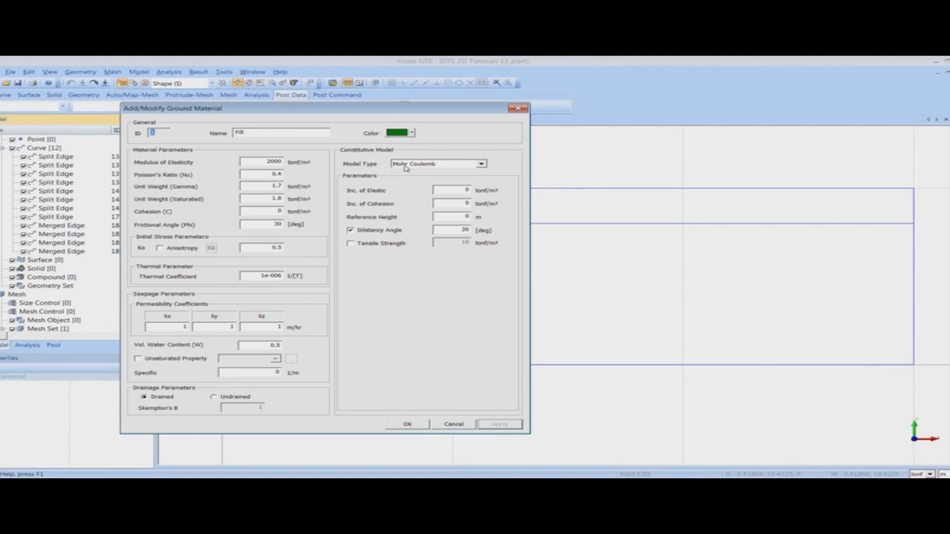
click(406, 165)
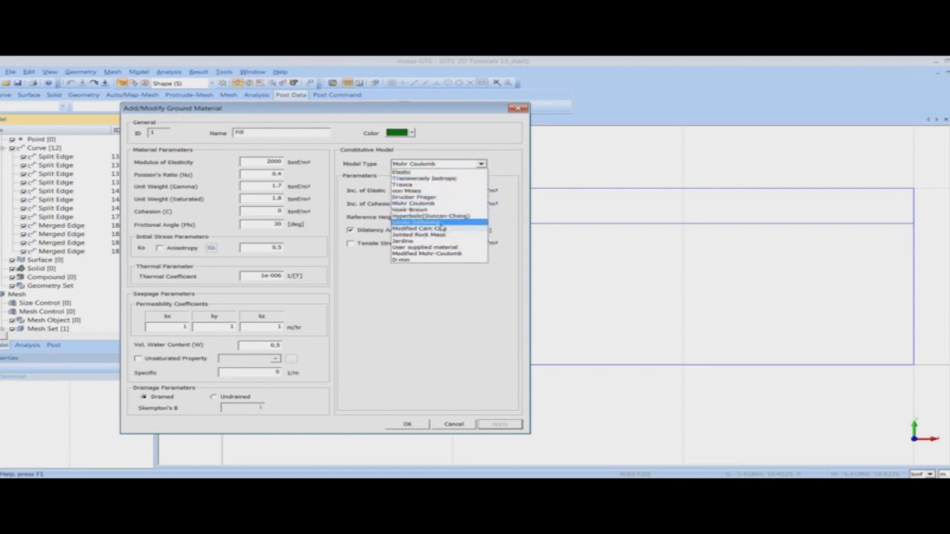
click(432, 142)
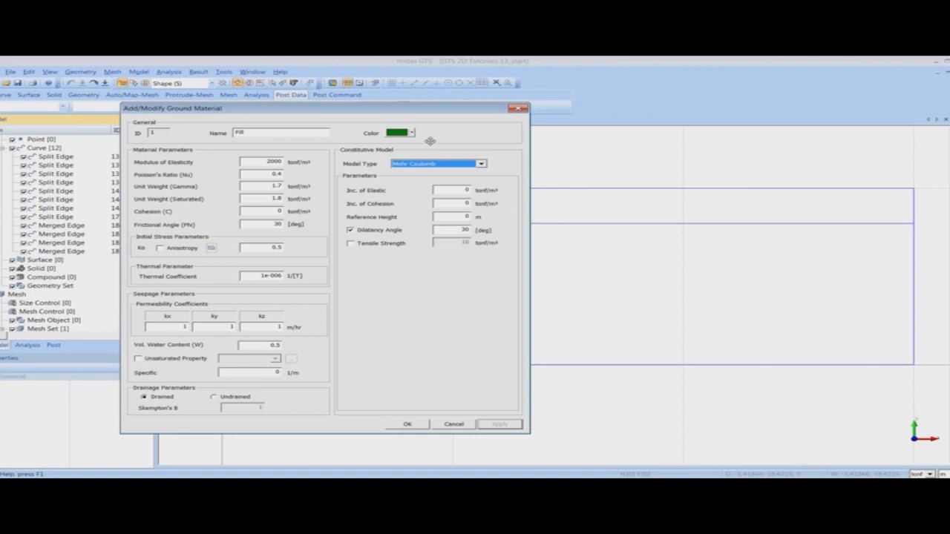
click(518, 109)
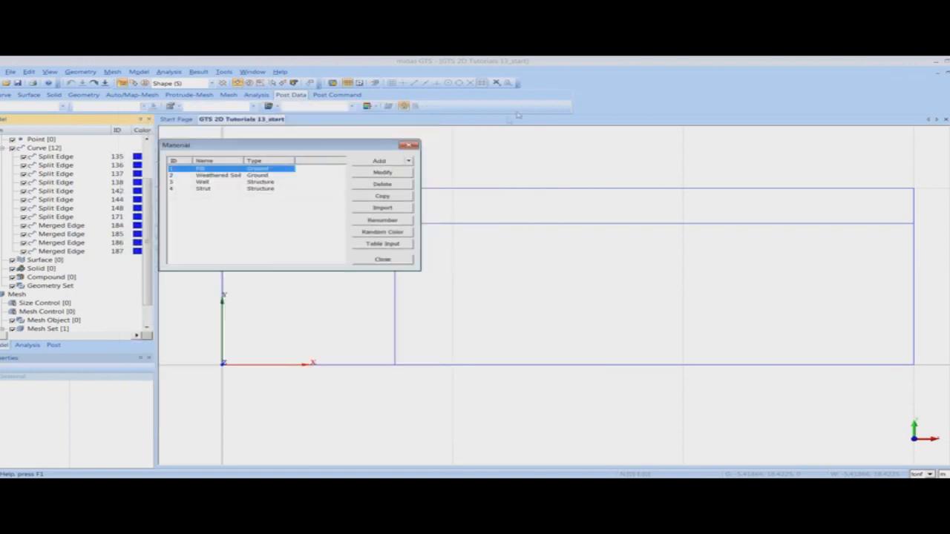
Inspect the parameters of the Wall and Strut structural materials without changing them.
click(214, 183)
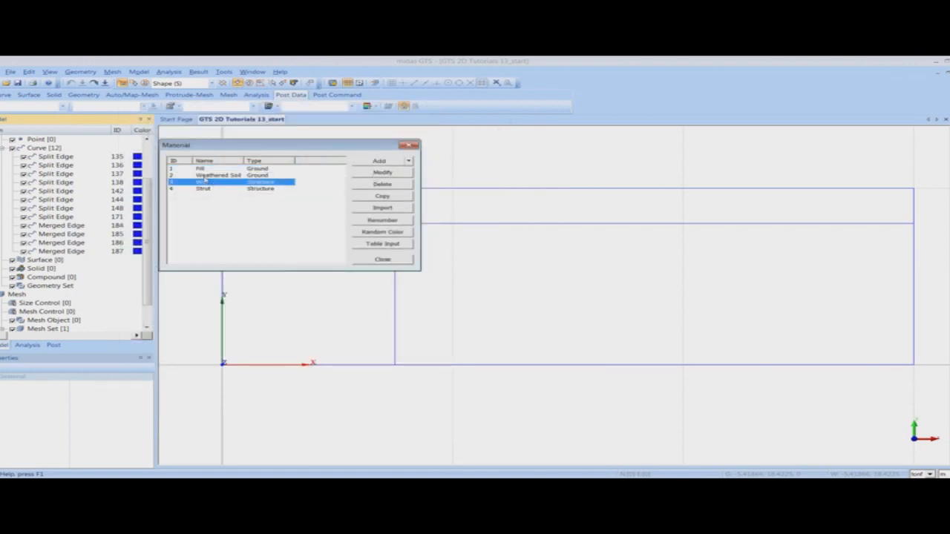
double_click(281, 184)
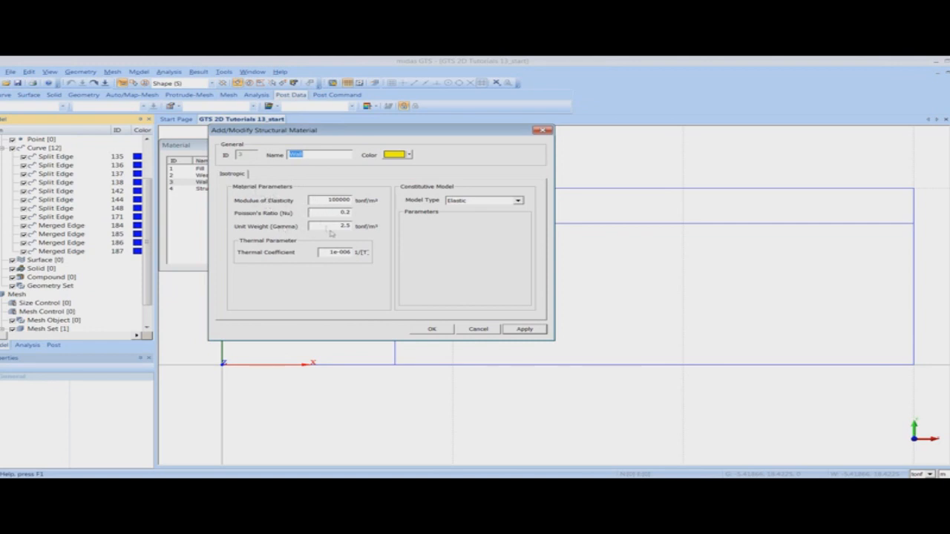
click(478, 329)
double_click(229, 189)
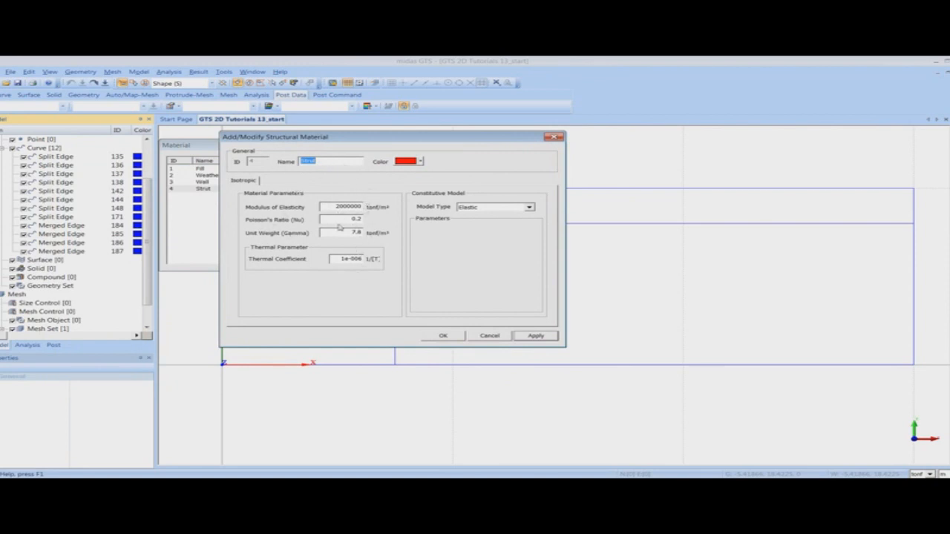
click(552, 137)
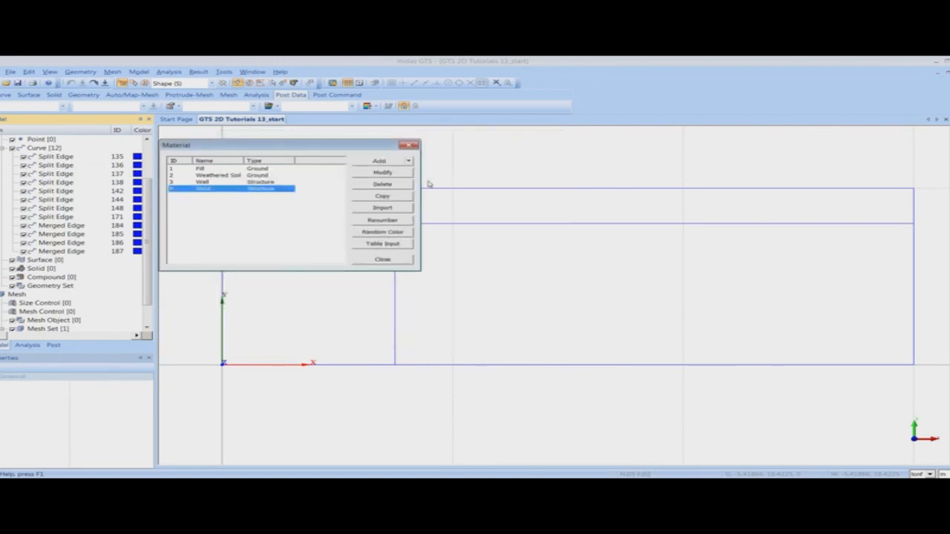
Check which material types can be added and close the material list.
click(408, 161)
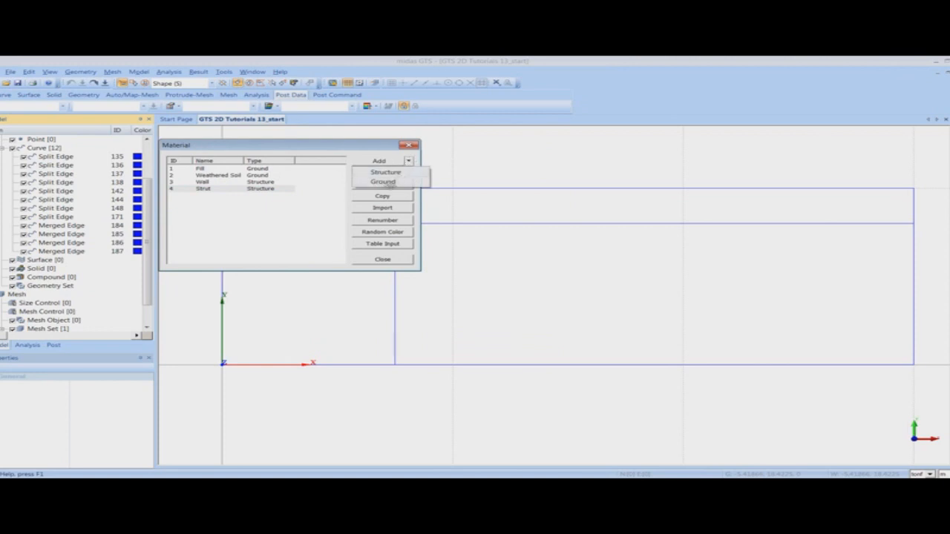
click(323, 184)
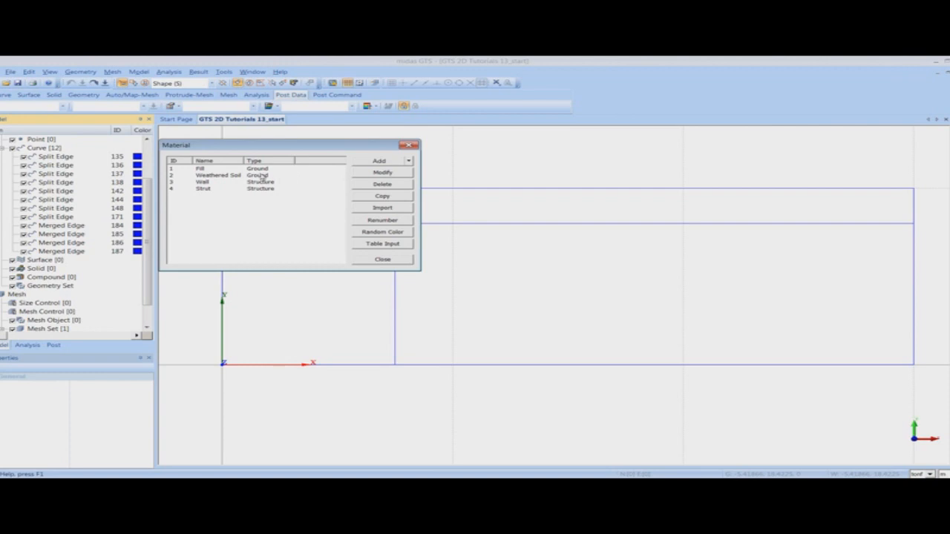
click(408, 161)
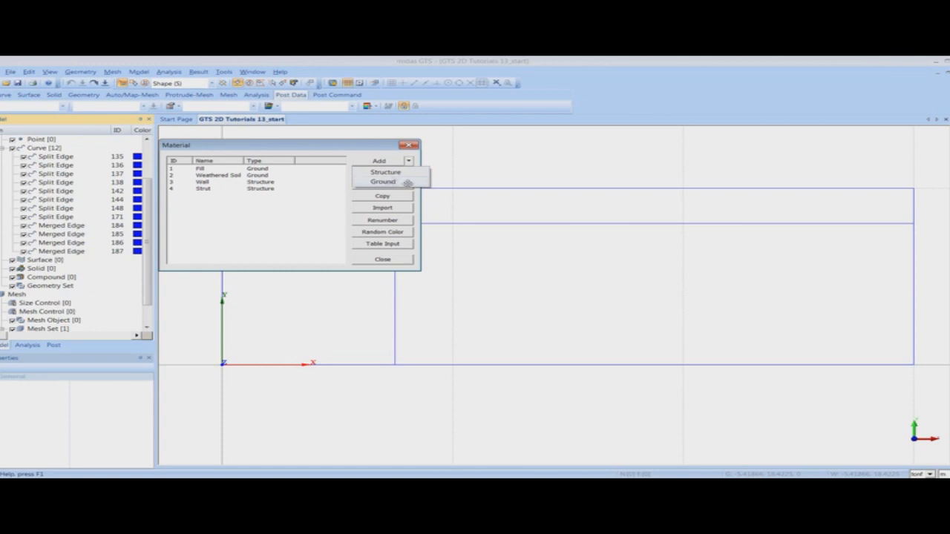
click(379, 159)
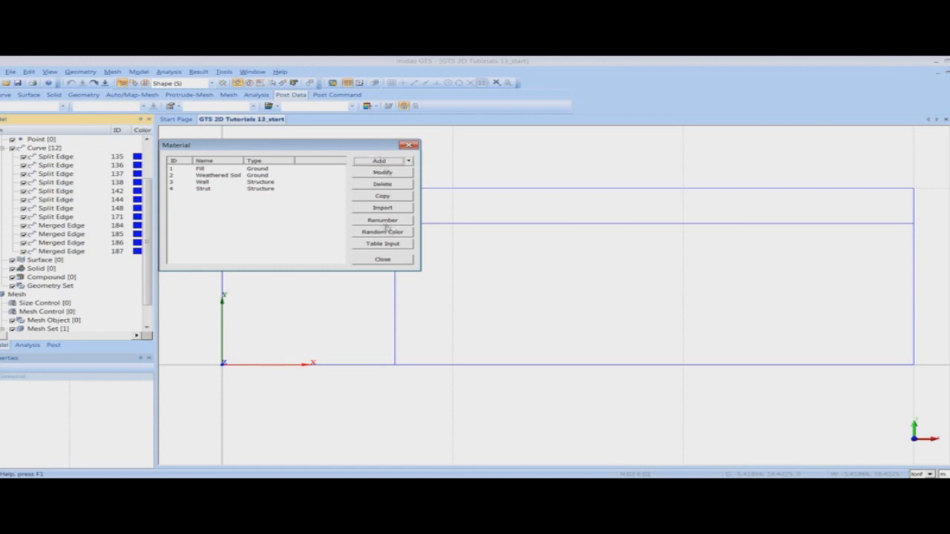
click(411, 145)
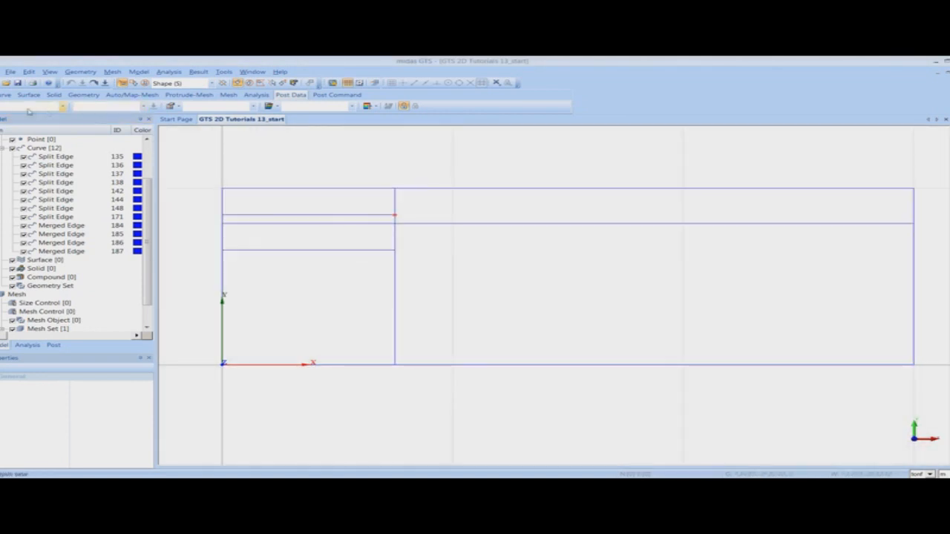
Add a plane attribute named fill with the Plane Strain element type and material 1: Fill.
click(133, 73)
mouse_move(124, 72)
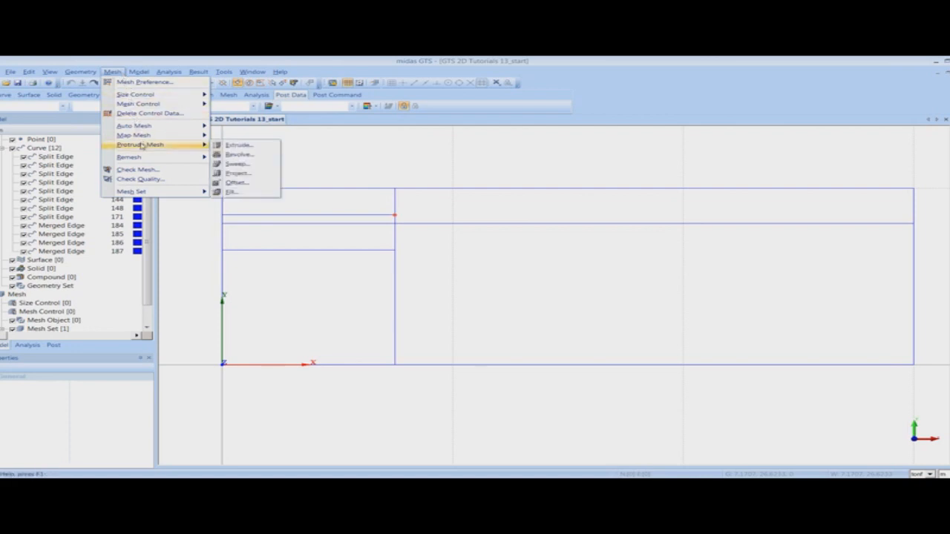
mouse_move(176, 164)
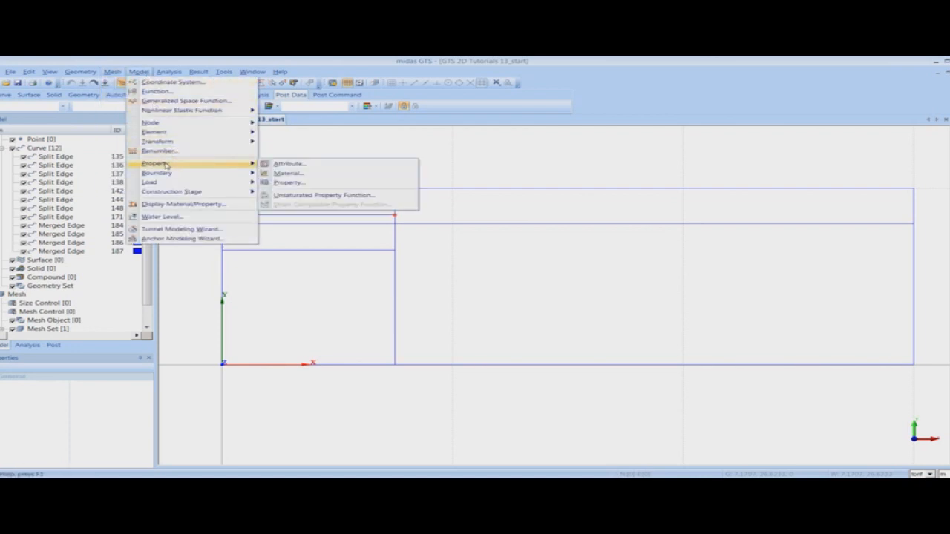
click(302, 165)
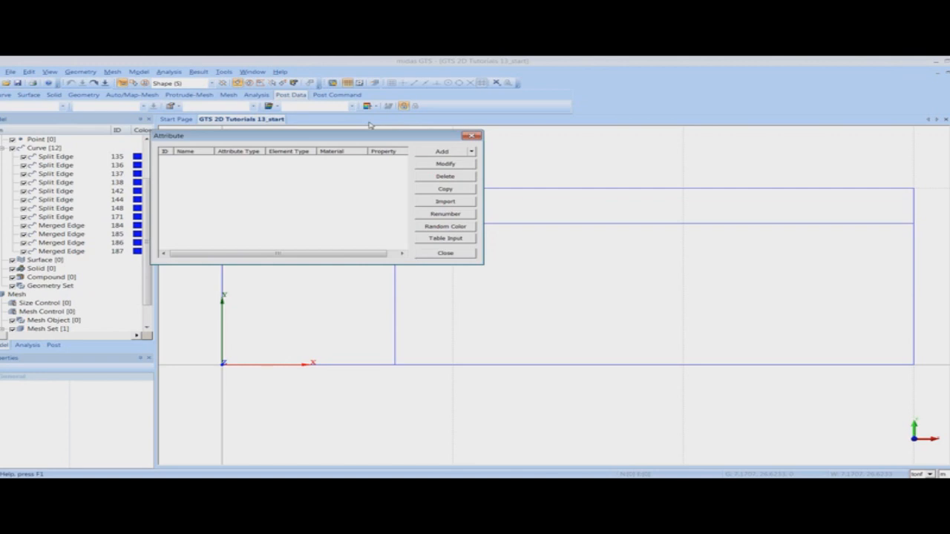
click(471, 152)
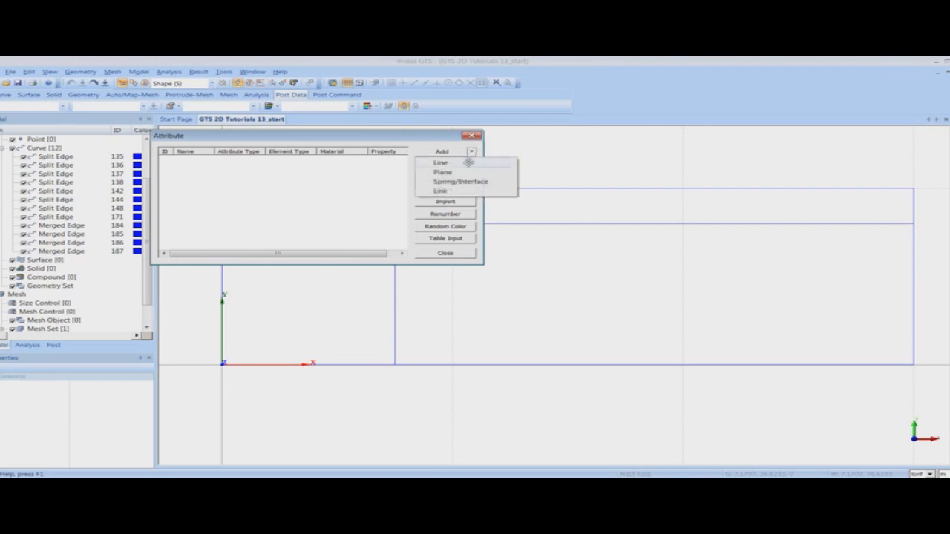
click(442, 172)
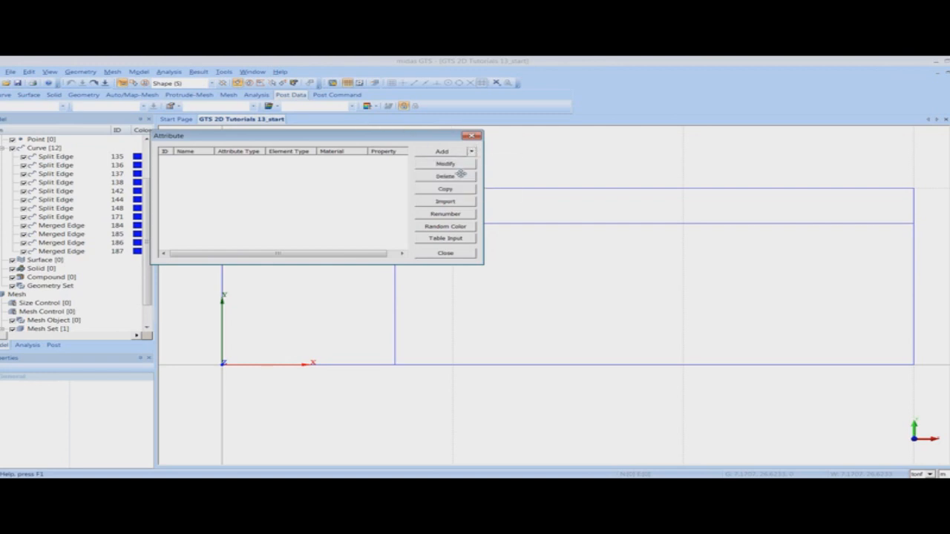
drag(74, 261, 424, 113)
text(fill)
click(457, 163)
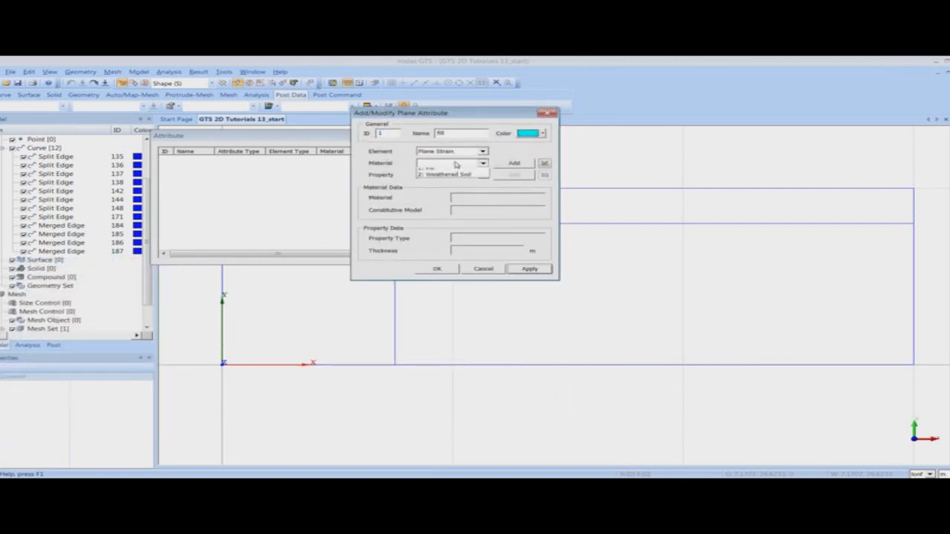
click(448, 172)
click(528, 269)
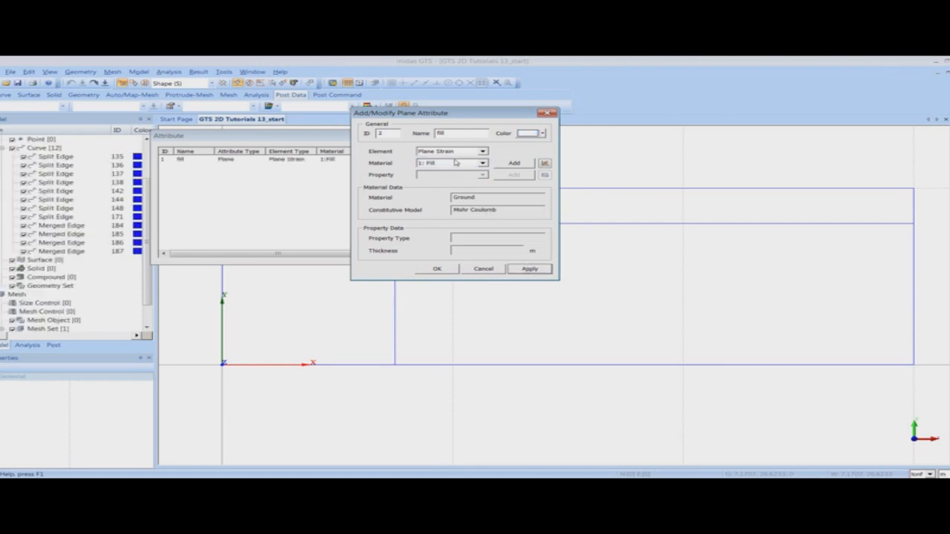
Add a second Plane Strain attribute named weathered soil that uses material 2: Weathered Soil.
text(weathered soil)
click(445, 164)
click(441, 178)
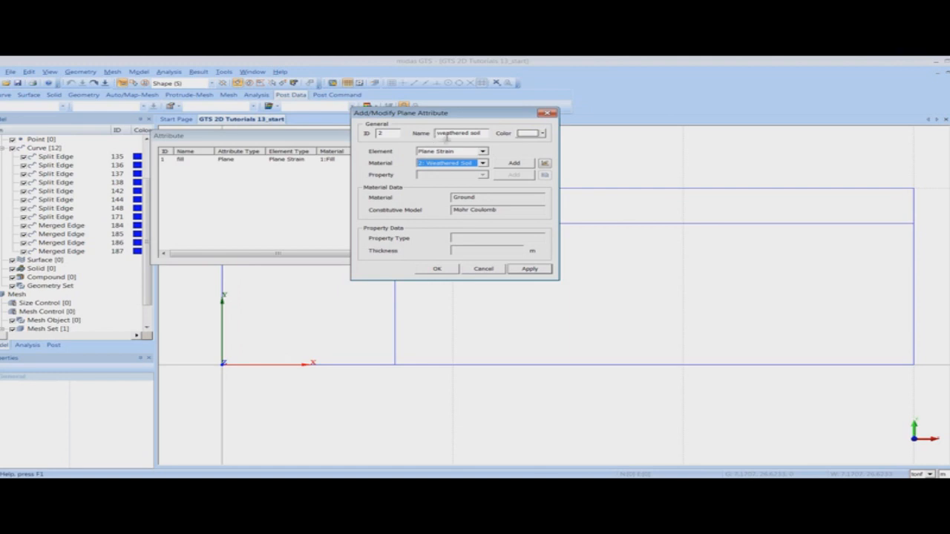
click(437, 268)
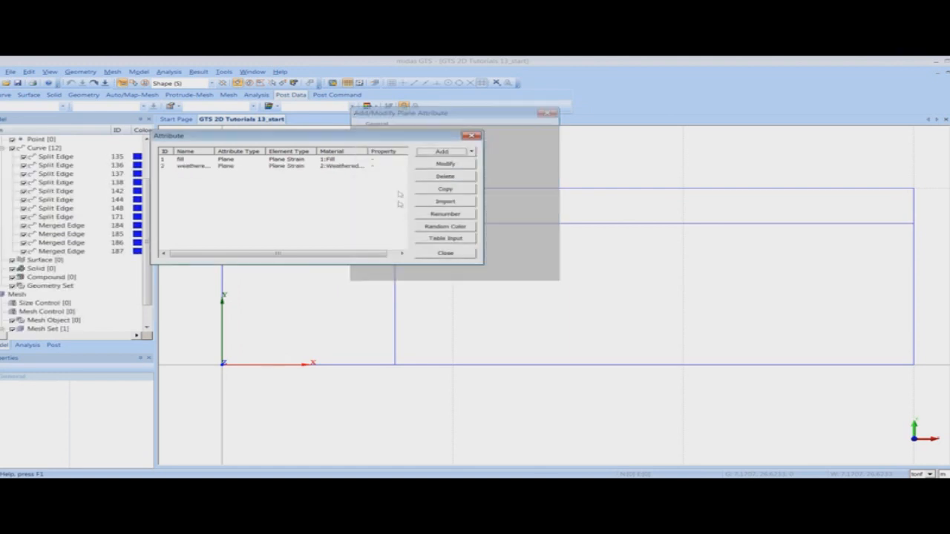
Add a line attribute named wall with the Beam element type, material 3: Wall and property 1: Wall.
click(470, 151)
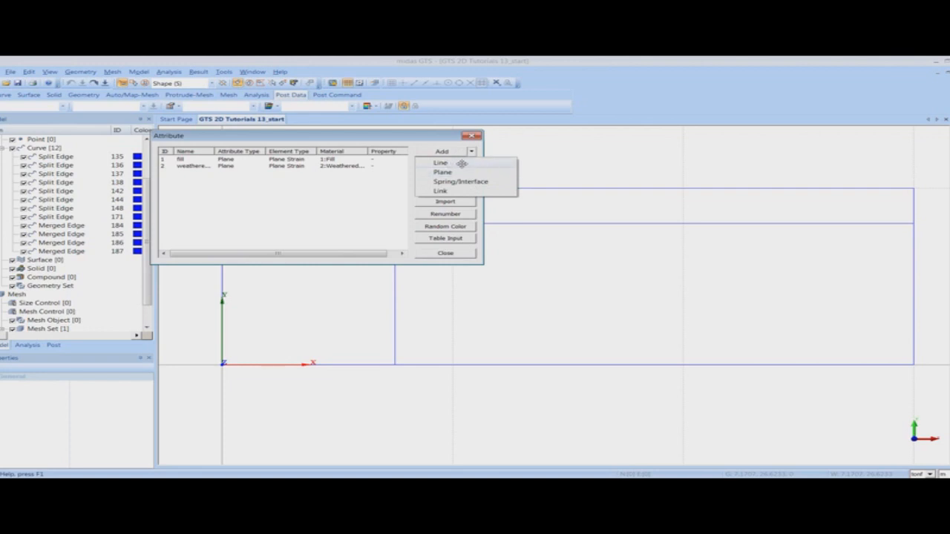
click(461, 163)
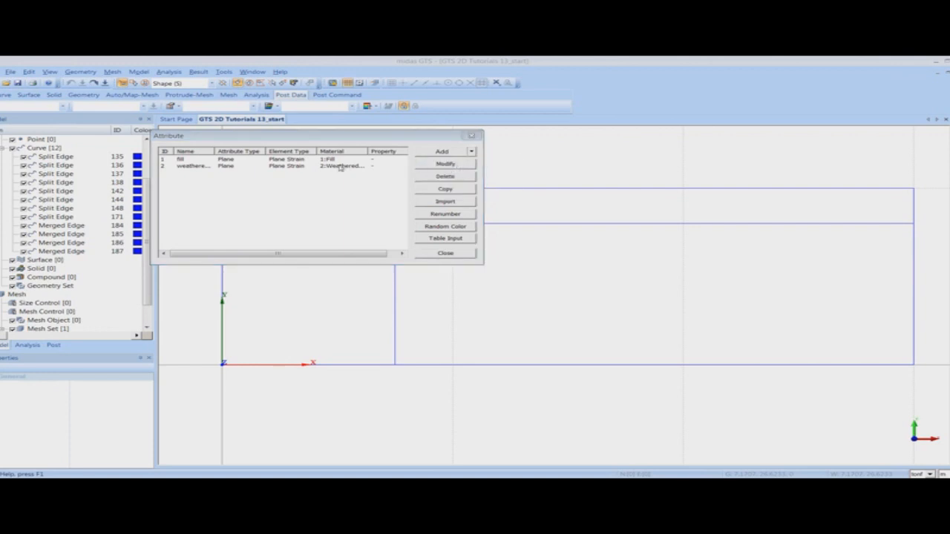
drag(588, 214, 509, 117)
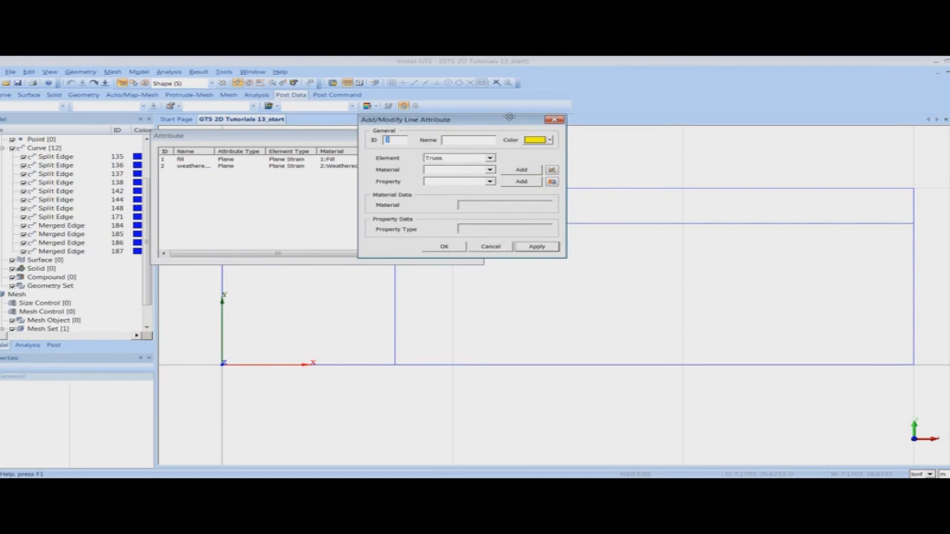
click(475, 140)
text(wall)
click(468, 158)
click(454, 173)
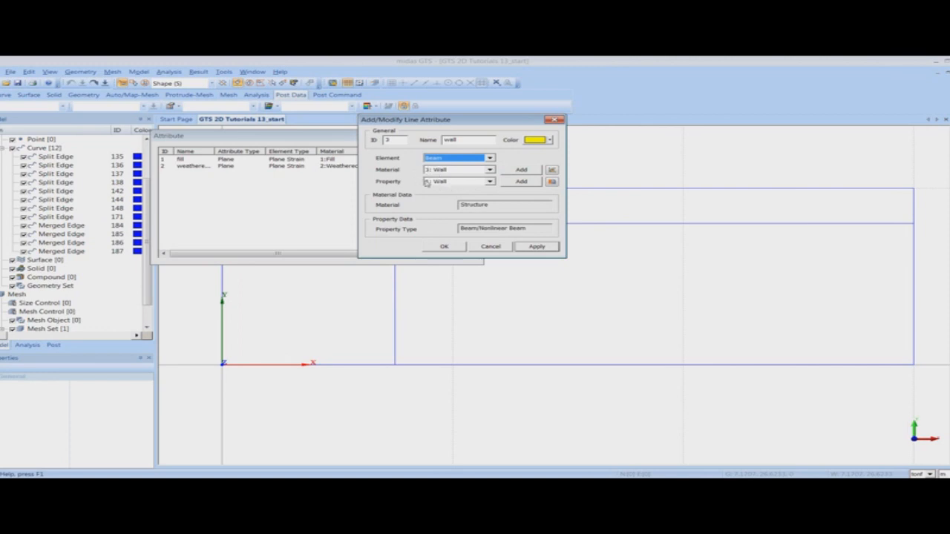
click(537, 246)
Add a line attribute named strut with the Truss element type, material 4: Strut and property 2: Strut.
text(structu)
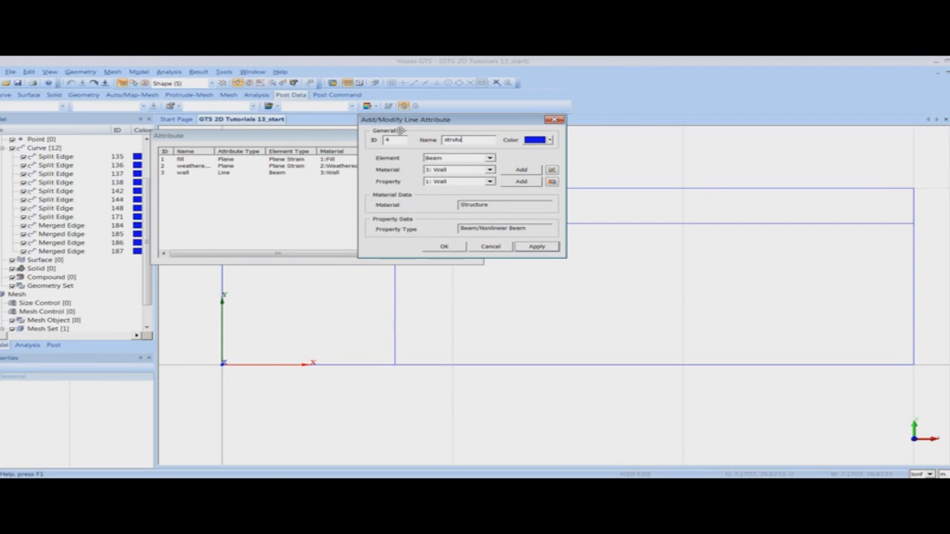
text(t)
click(439, 159)
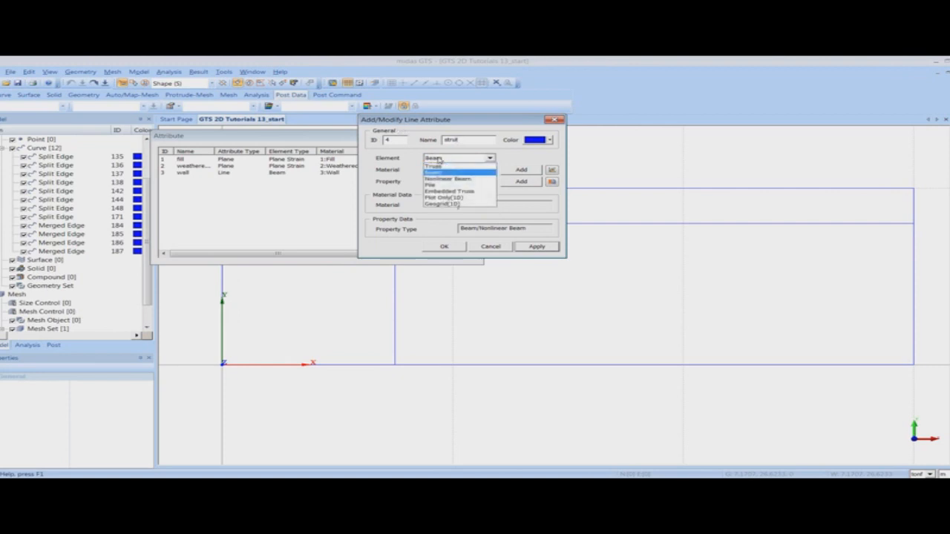
click(444, 166)
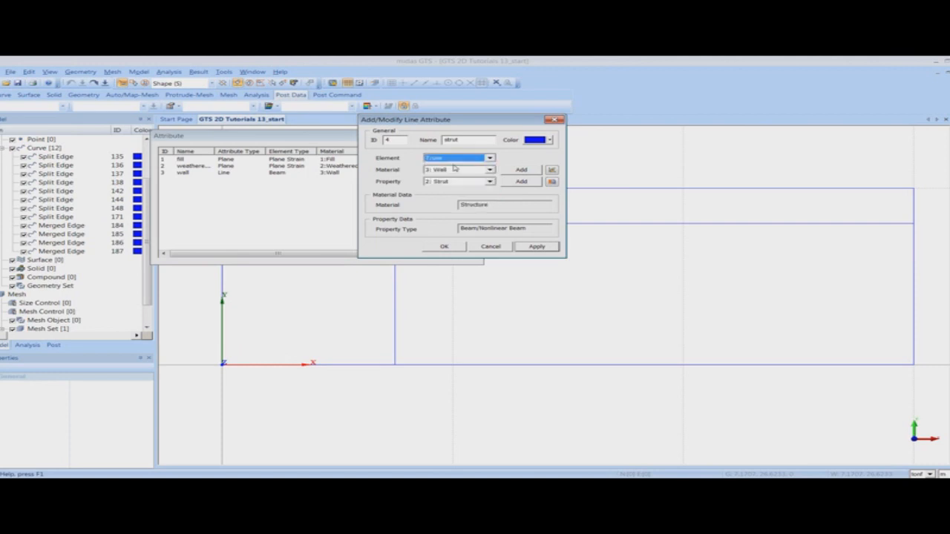
click(448, 170)
click(447, 185)
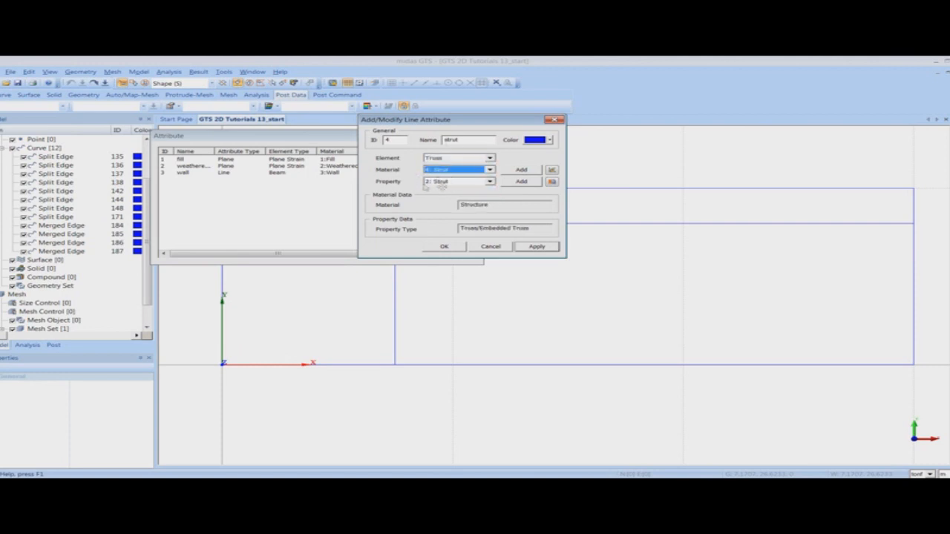
click(449, 248)
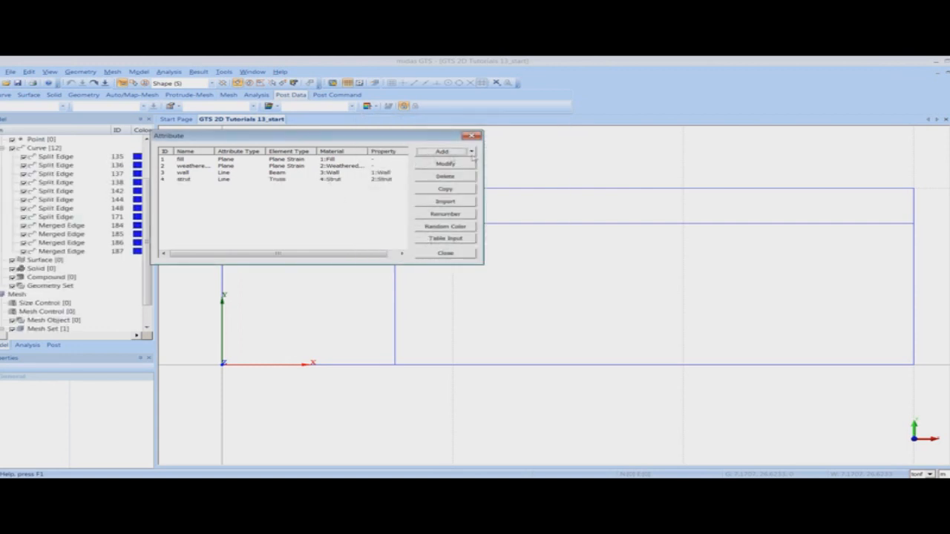
Add a spring/interface attribute named Interface Element with the Interface(2D) element type and property 3: Interface.
click(471, 151)
click(466, 181)
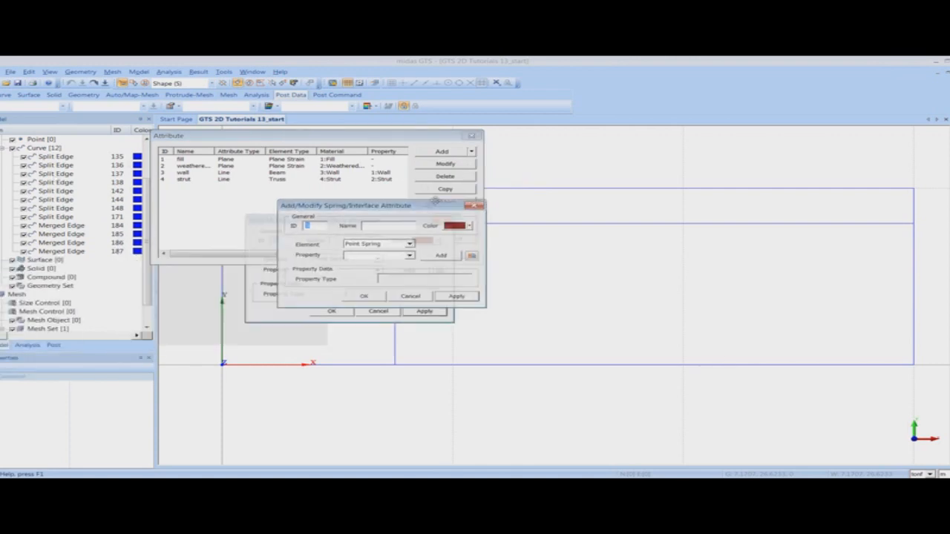
click(383, 167)
text(I)
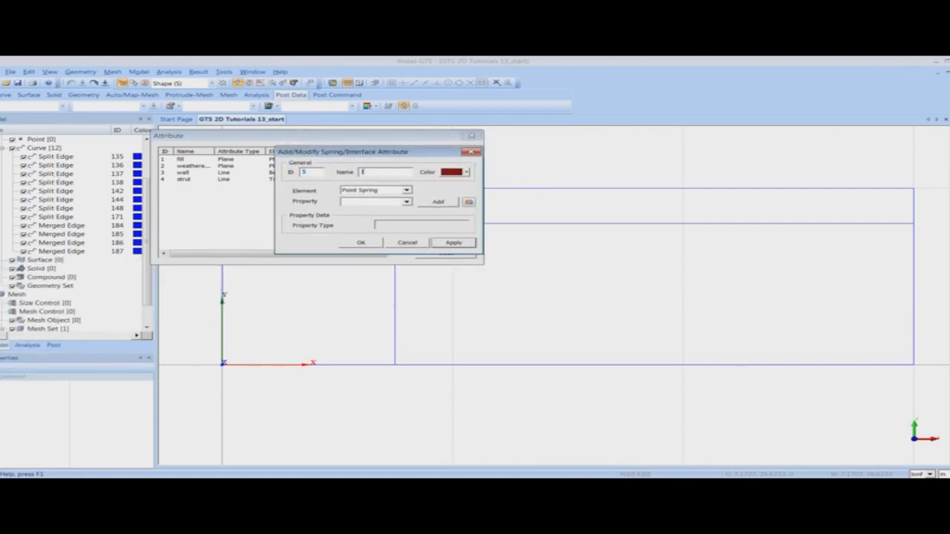
text(nterface Element)
click(393, 191)
click(375, 211)
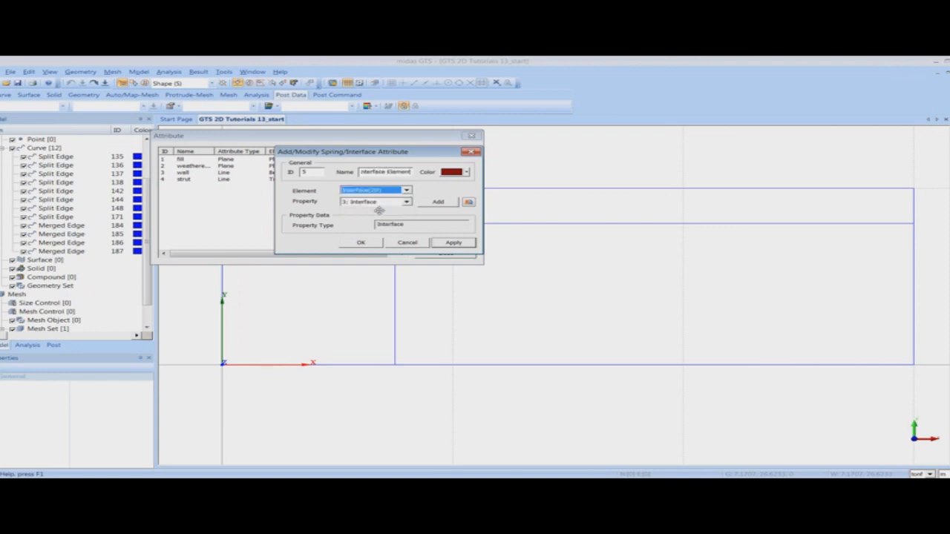
click(361, 242)
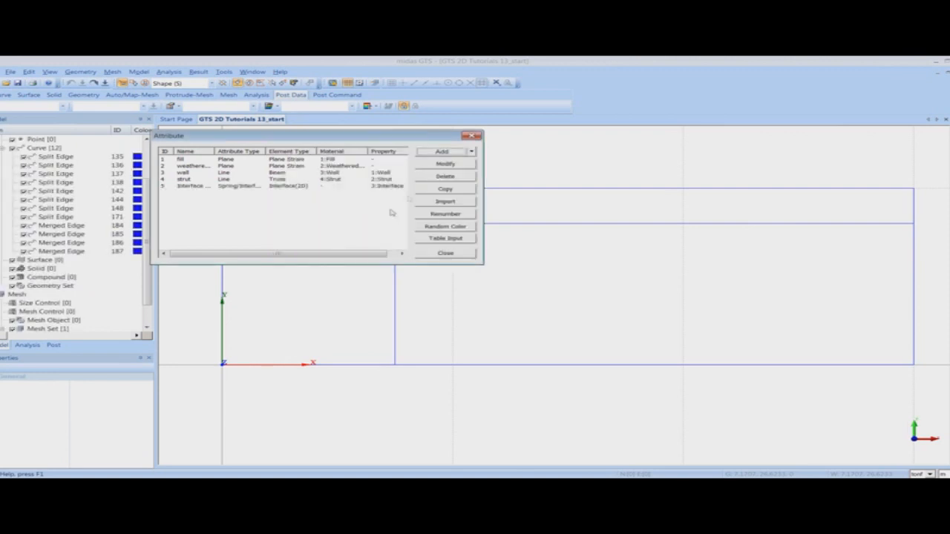
Add a link attribute named Rigid Link with the Rigid Link element type and property 4: Rigid Link, and close the attribute list.
click(471, 151)
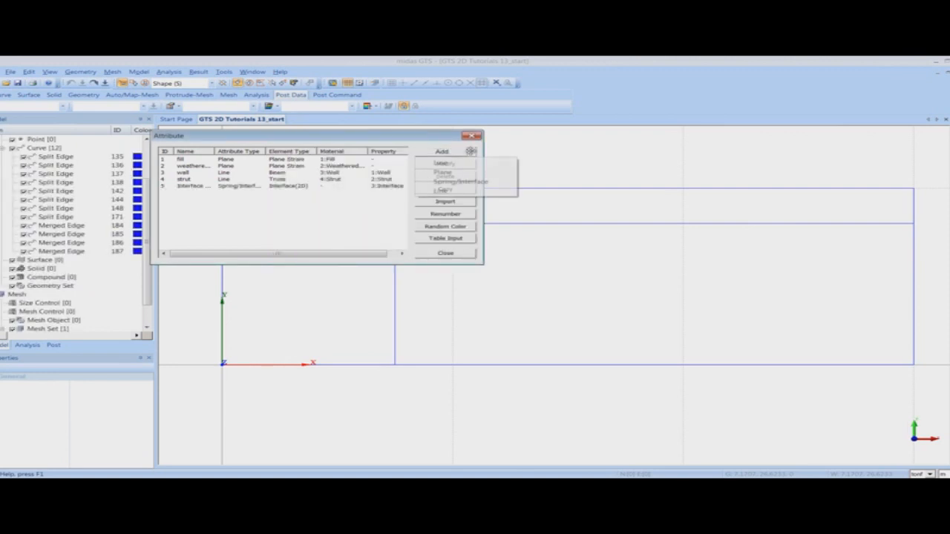
click(452, 194)
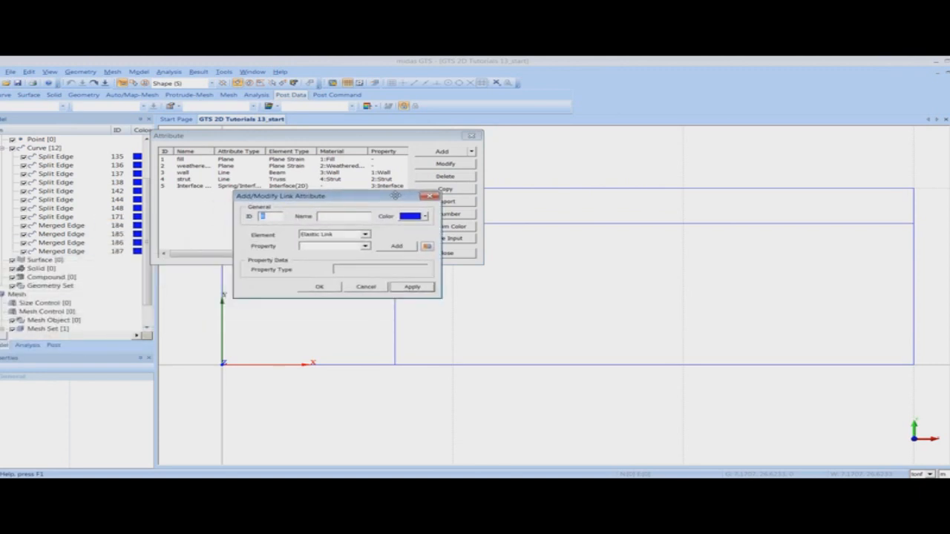
click(349, 234)
click(338, 250)
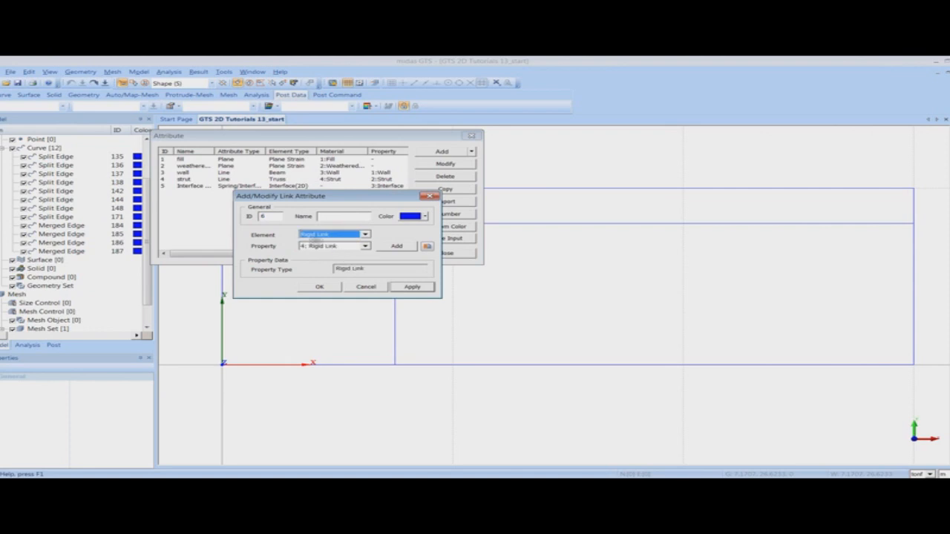
click(347, 215)
text(Rigid Link)
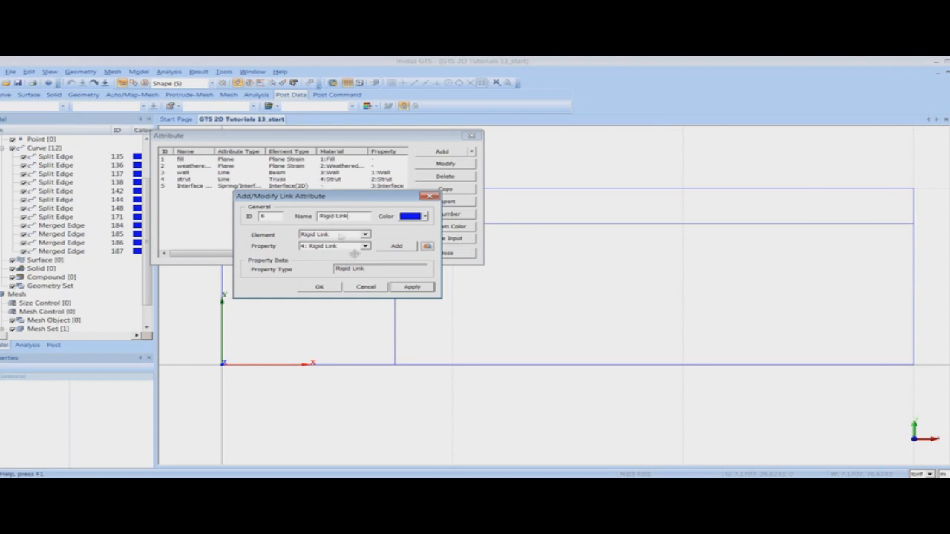
click(319, 287)
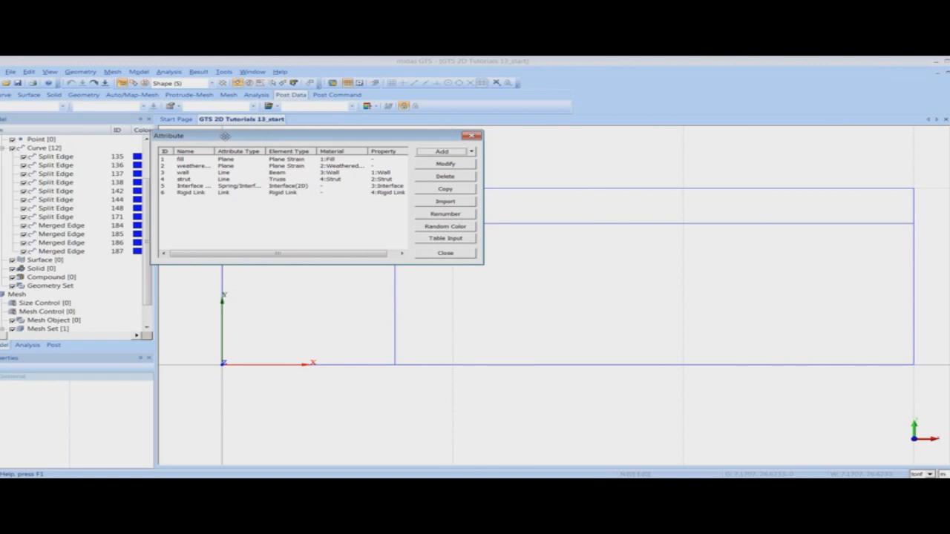
click(472, 137)
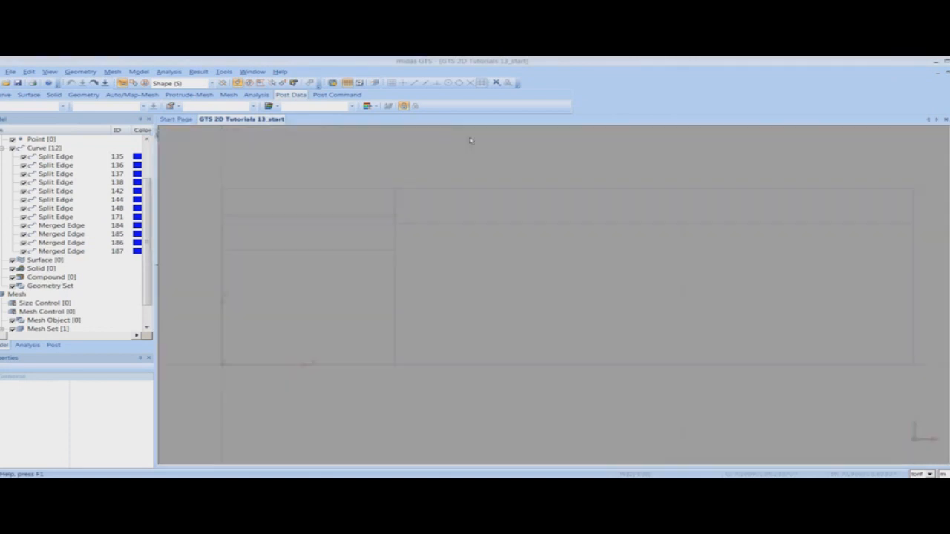
Start a planar area auto-mesh and assign it attribute 1: fill.
click(112, 72)
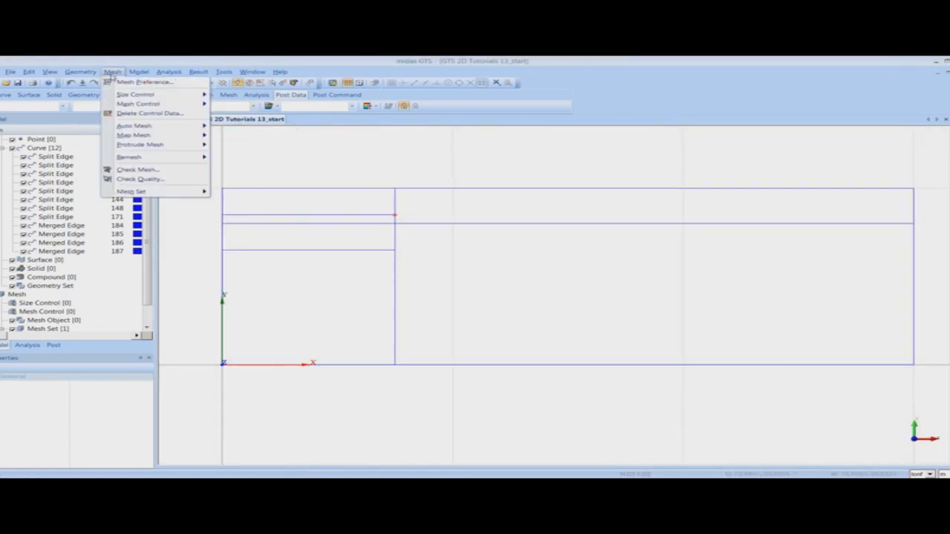
mouse_move(127, 129)
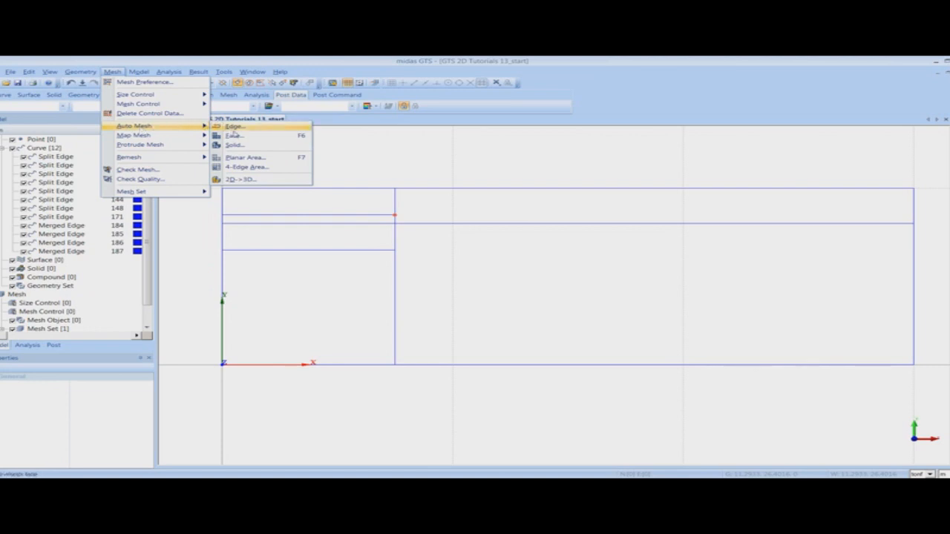
mouse_move(186, 138)
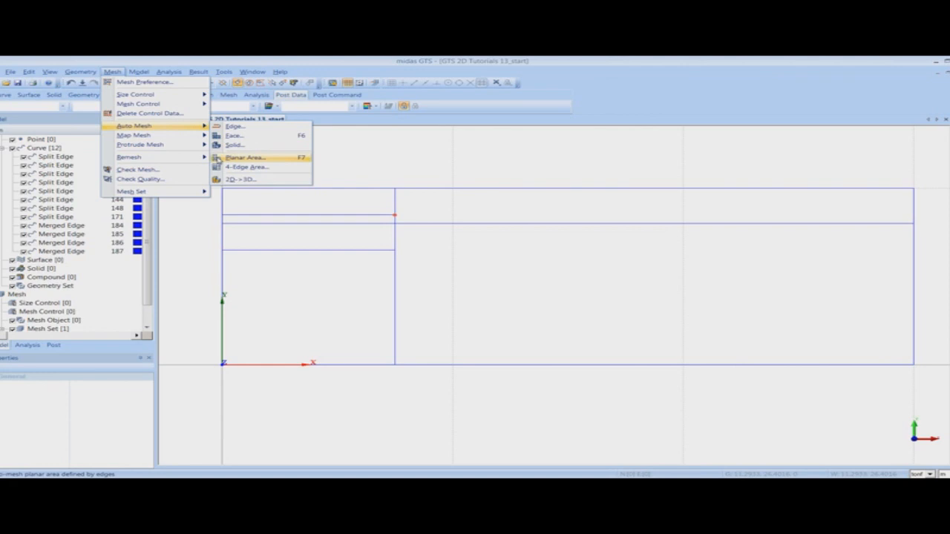
click(261, 159)
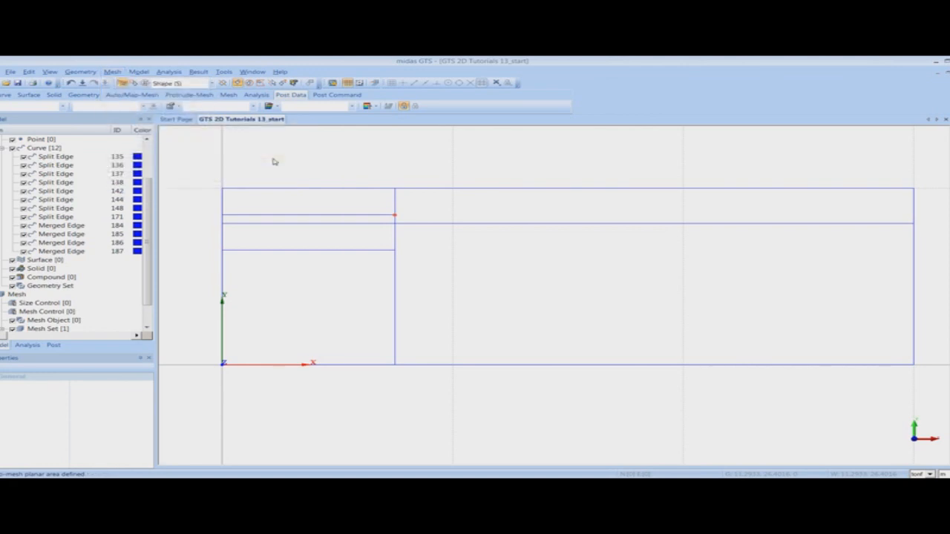
drag(150, 136, 97, 80)
drag(57, 164, 99, 165)
text(1)
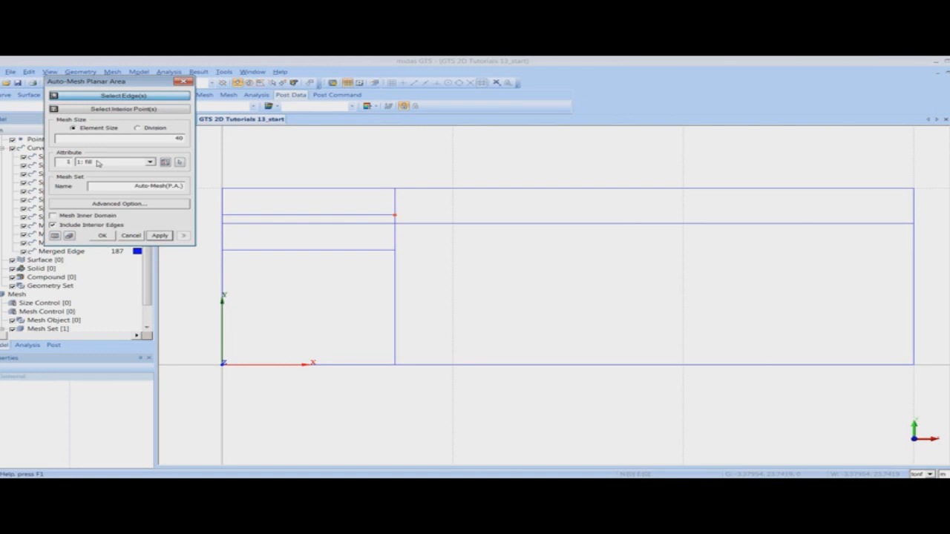
Name the mesh set fill and set the element size to 1.
double_click(135, 186)
key(BackSpace)
text(fill)
double_click(141, 138)
text(1)
Set the advanced meshing options of the planar area mesh to Loop mesher with the Quadrilateral type.
click(146, 200)
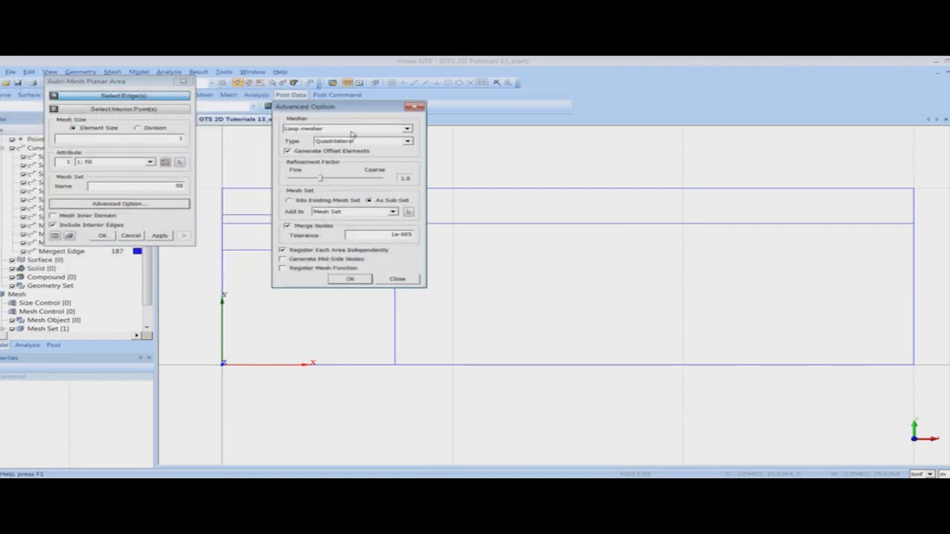
click(351, 129)
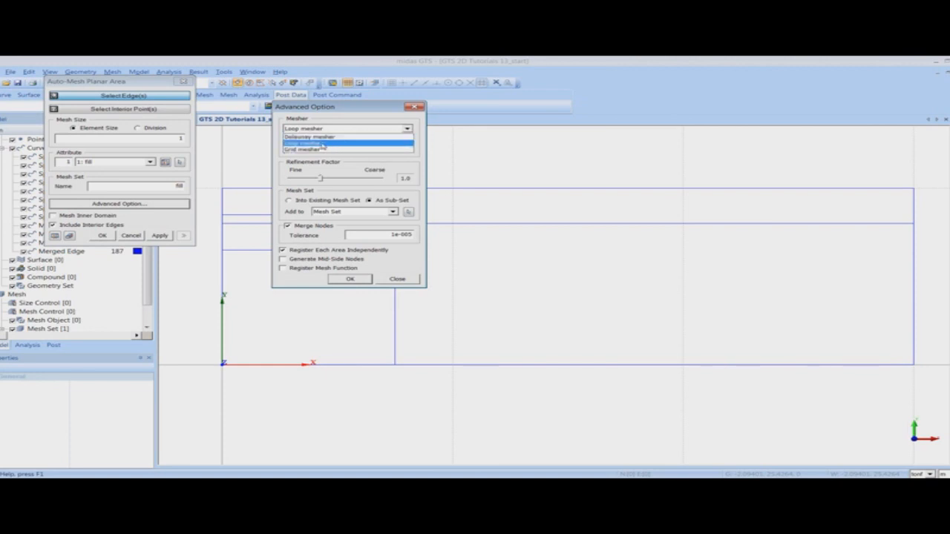
click(338, 127)
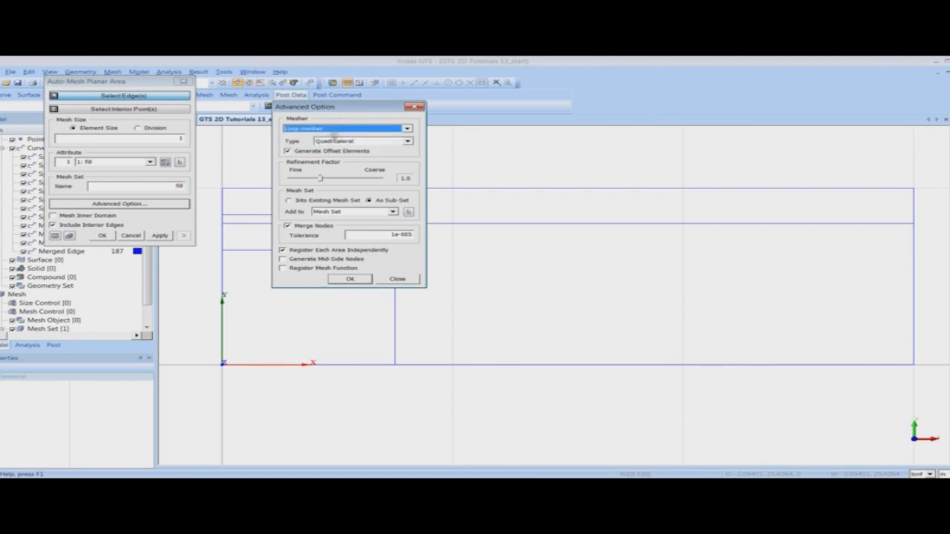
click(350, 279)
Select the four outer boundary edges of the ground model as the area to mesh.
drag(212, 180, 232, 403)
drag(202, 353, 938, 416)
drag(884, 166, 948, 405)
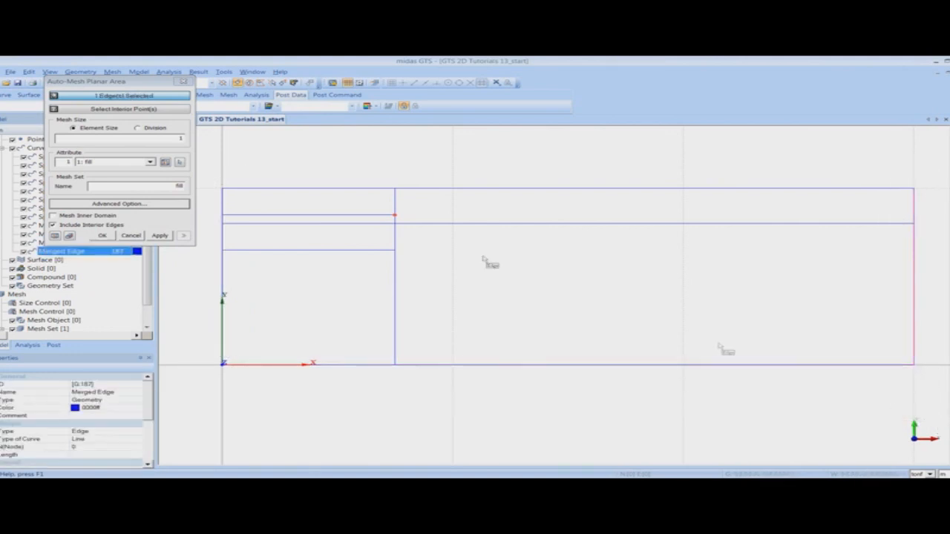
drag(206, 179, 406, 212)
drag(877, 191, 898, 193)
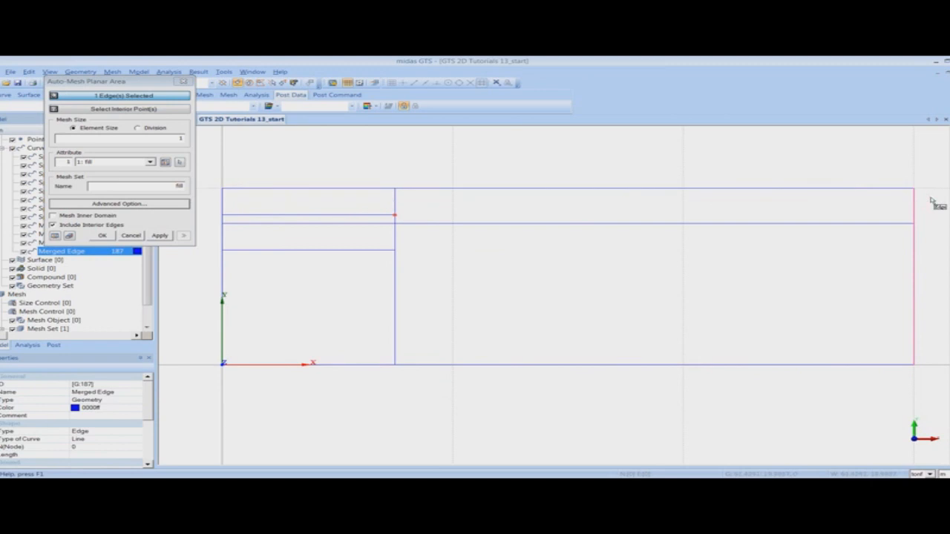
drag(207, 176, 238, 405)
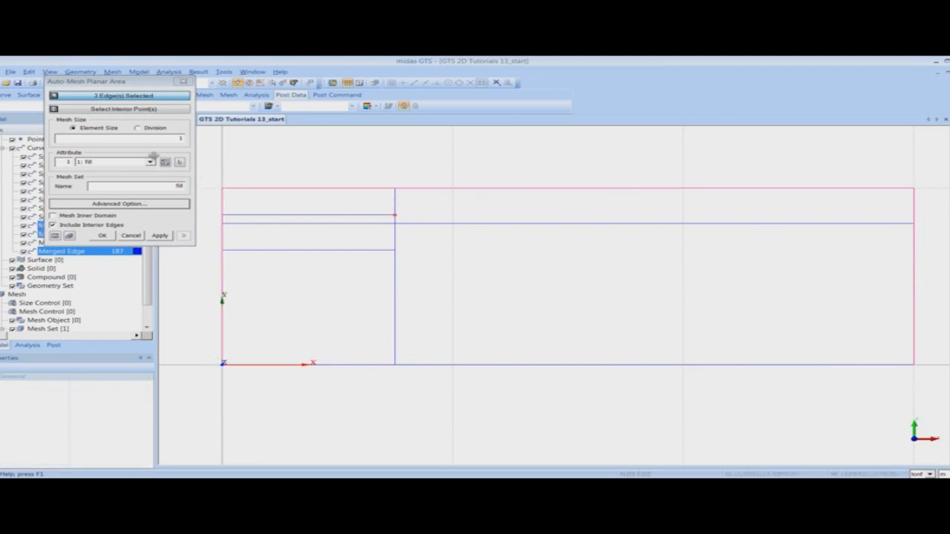
click(102, 236)
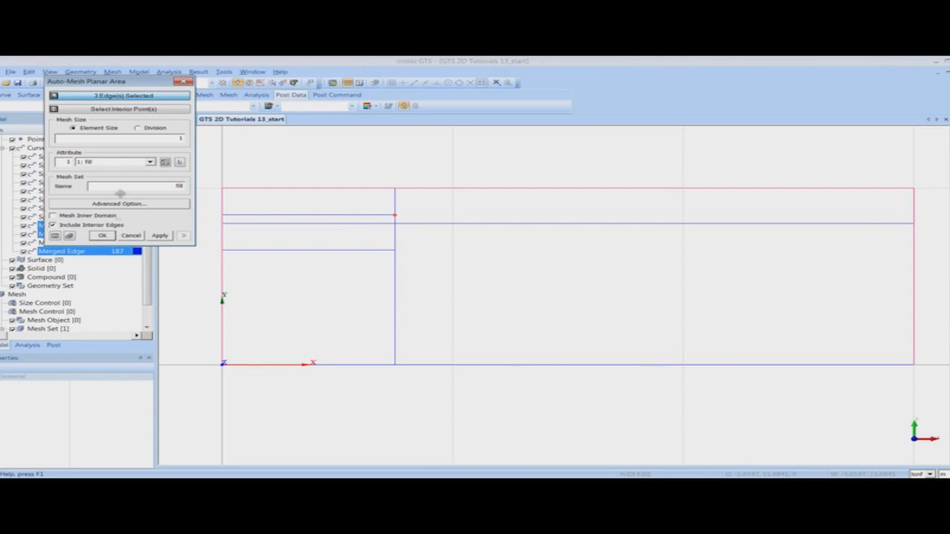
drag(198, 322, 918, 404)
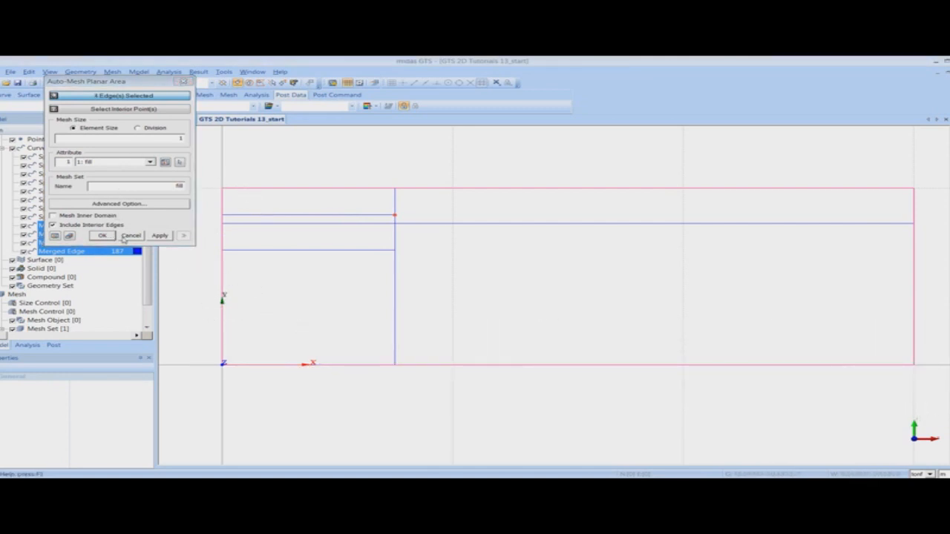
Preview the node seeding on the boundary edges and generate the fill mesh.
click(54, 235)
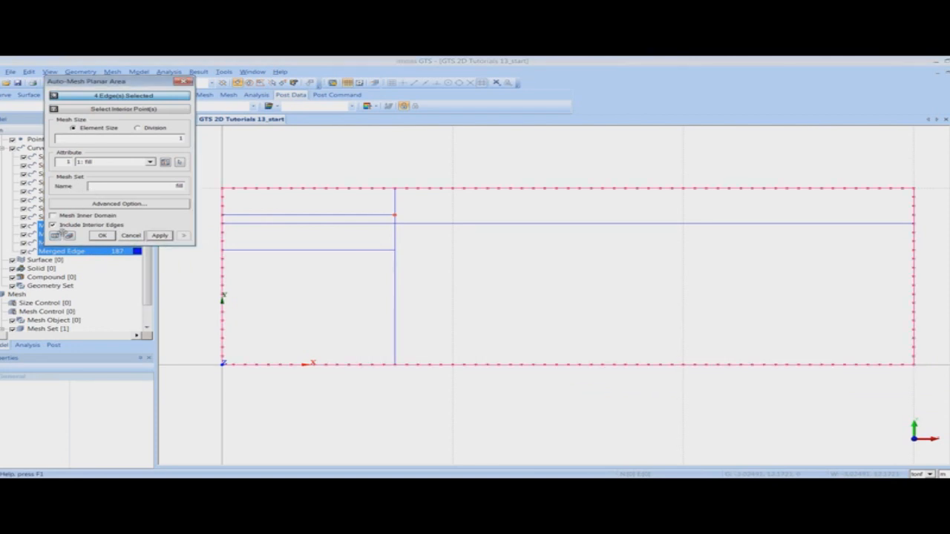
click(119, 204)
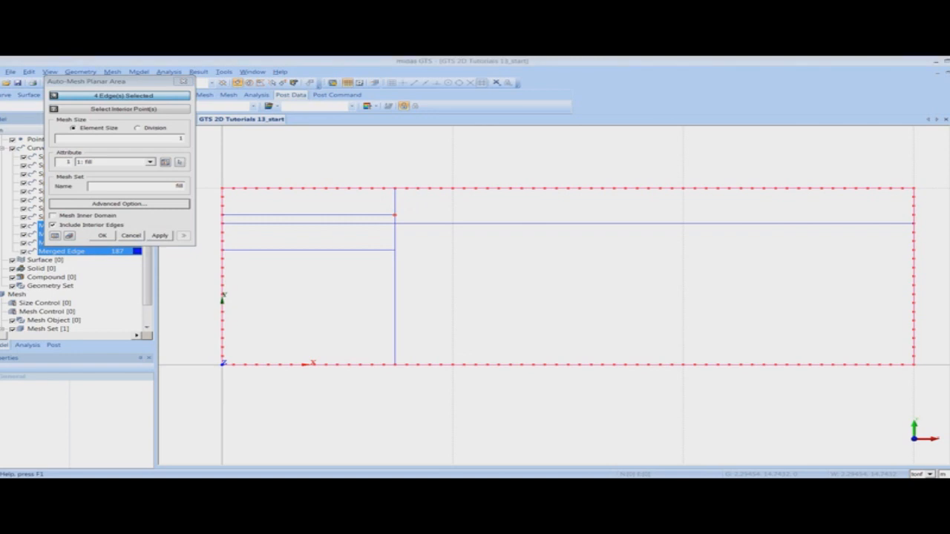
click(103, 235)
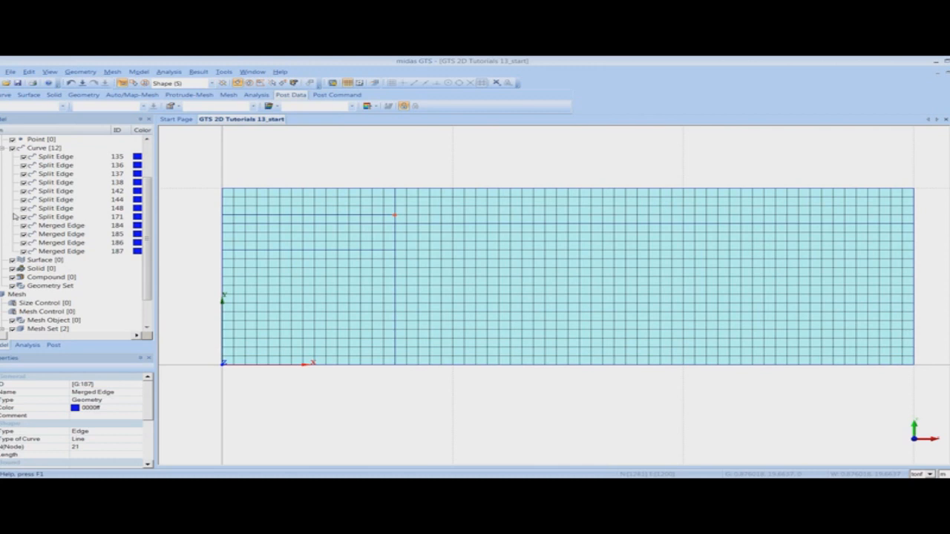
Add a new mesh set to the model's mesh sets and select it.
scroll(74, 294, down, 1)
double_click(74, 294)
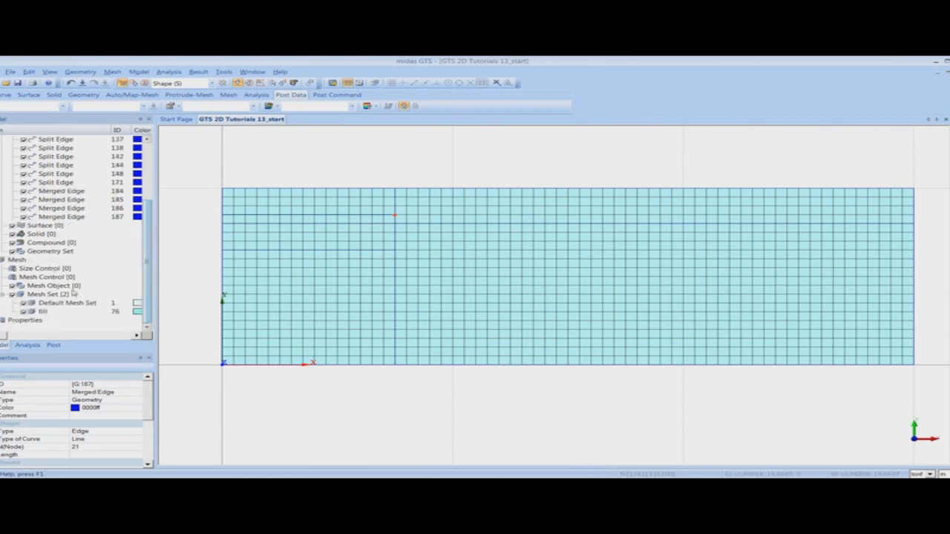
right_click(53, 295)
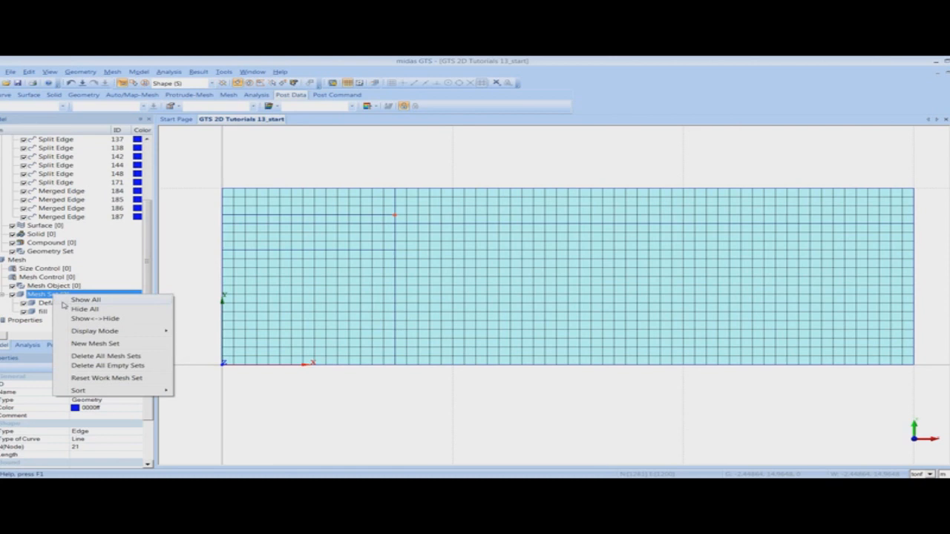
key(Escape)
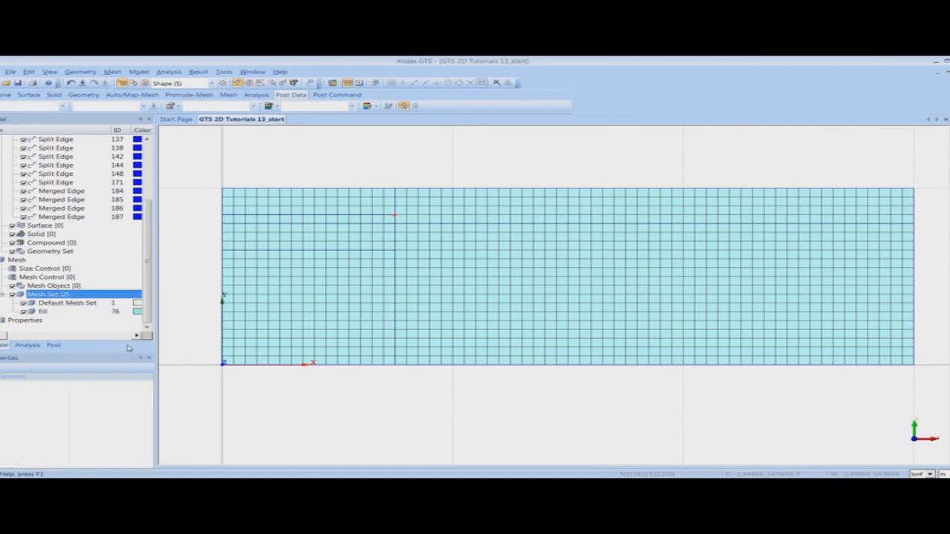
click(74, 320)
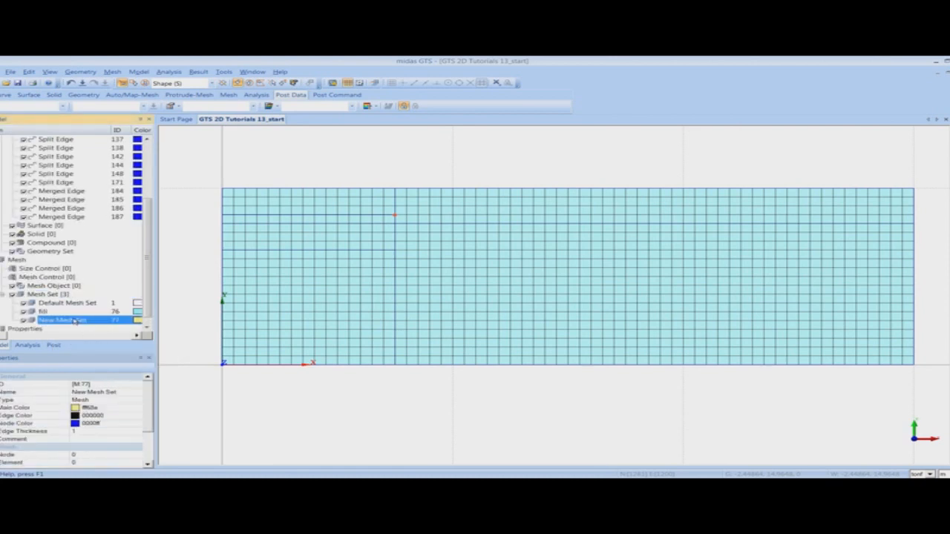
key(F2)
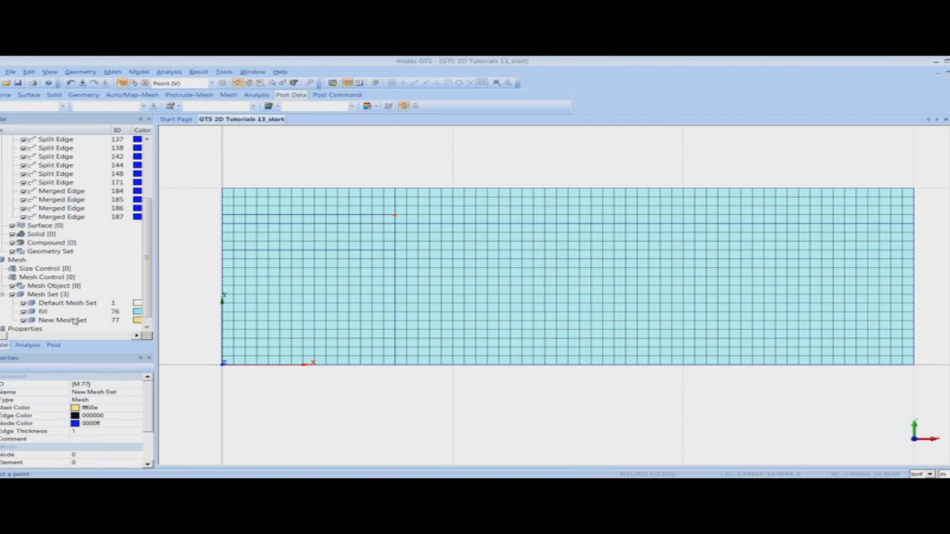
click(74, 320)
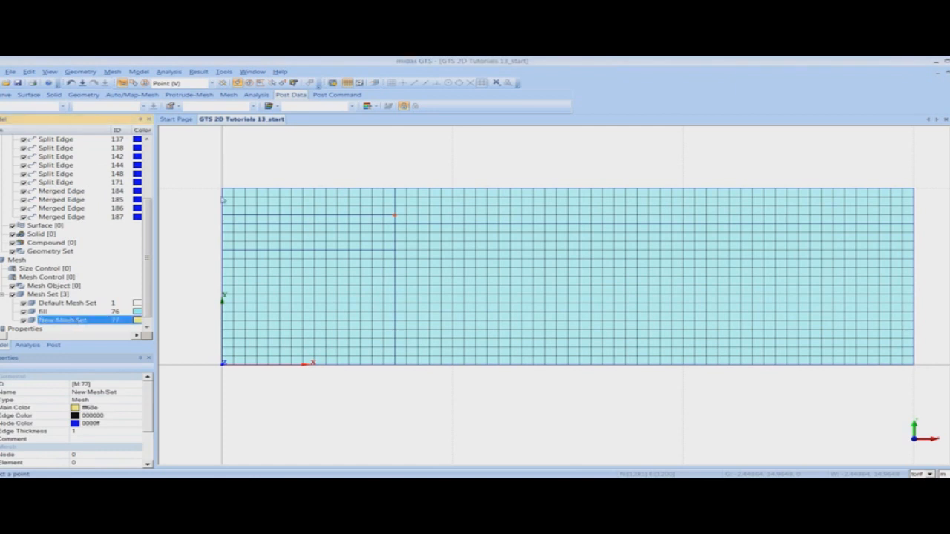
key(Escape)
click(70, 321)
key(F2)
text(e)
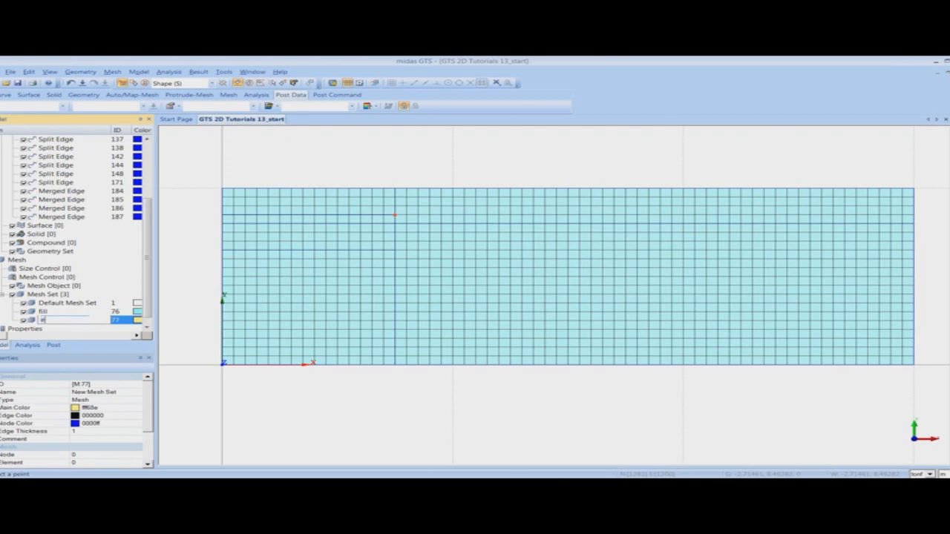
text(wathered soil)
click(84, 313)
click(81, 320)
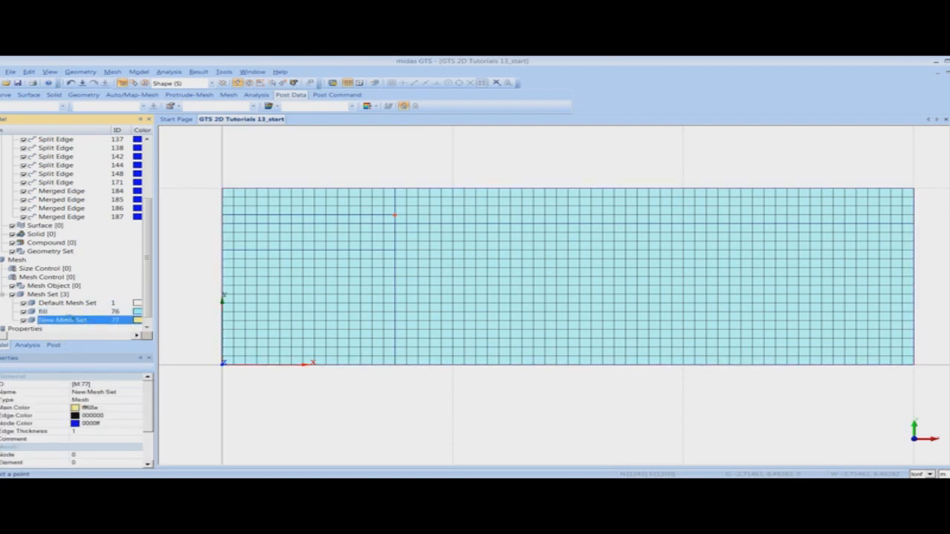
Rename the new mesh set as weathered soil.
key(F2)
text(weath)
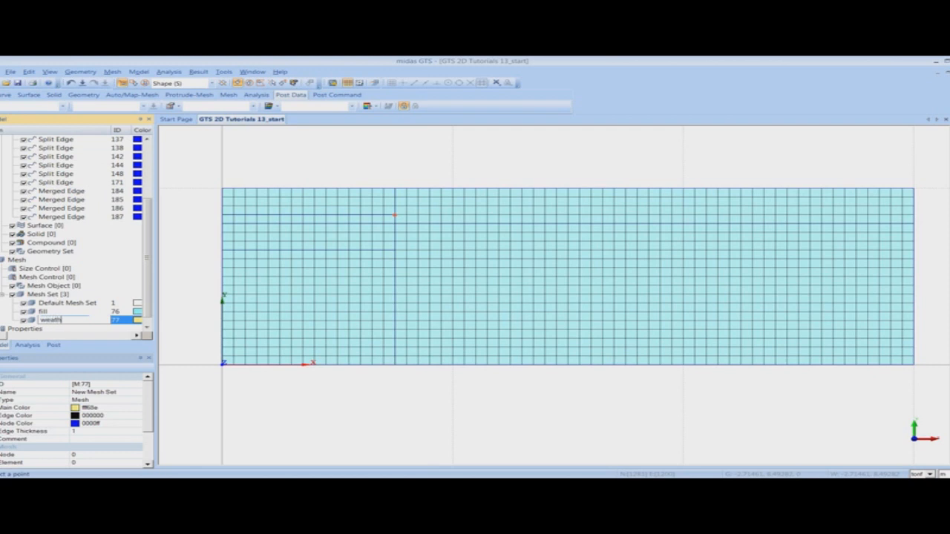
text(ered soil)
key(Return)
Include all elements below the fill layer's lower boundary line in the weathered soil mesh set.
click(71, 321)
right_click(78, 321)
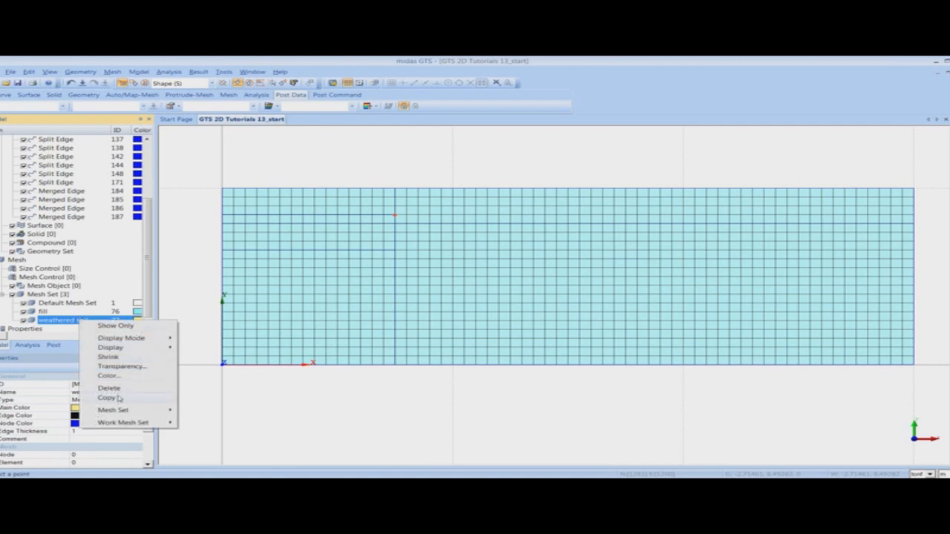
mouse_move(132, 412)
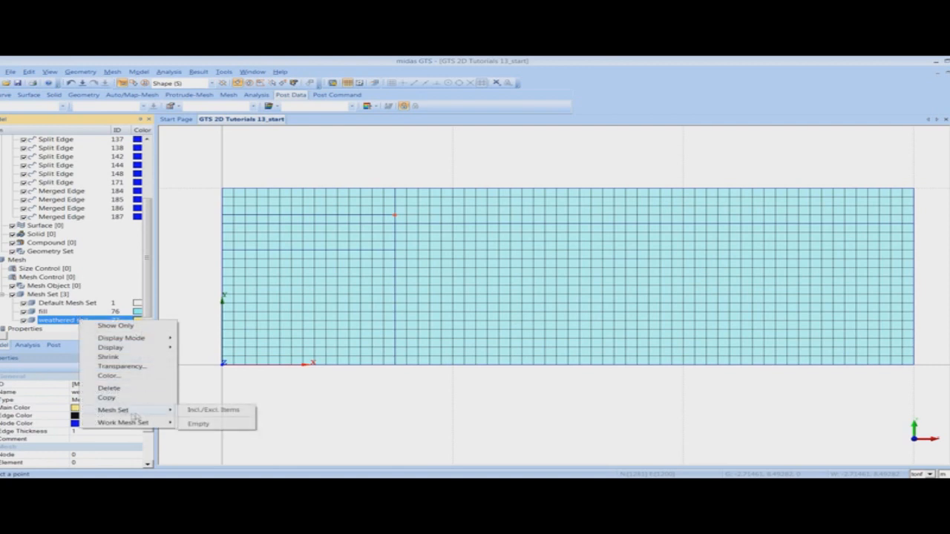
click(207, 413)
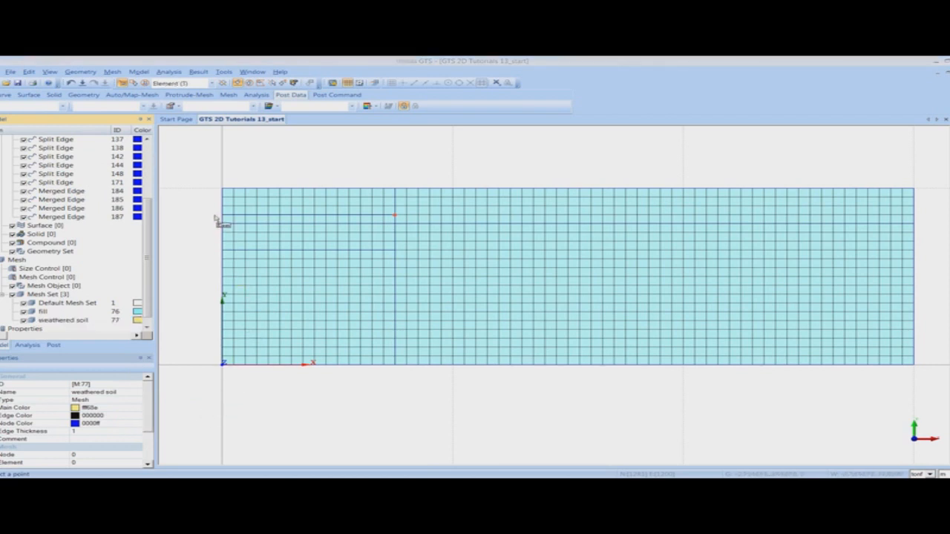
drag(345, 303, 933, 381)
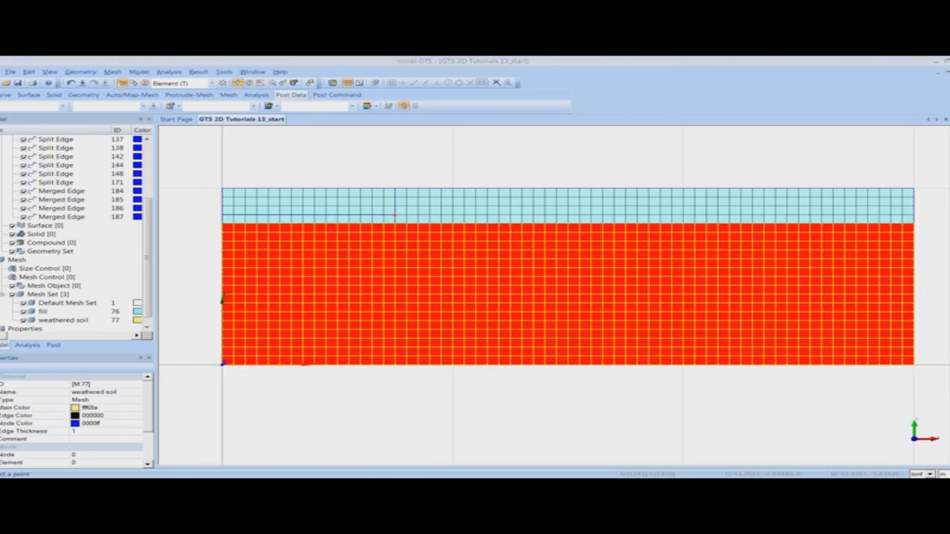
drag(1, 127, 144, 167)
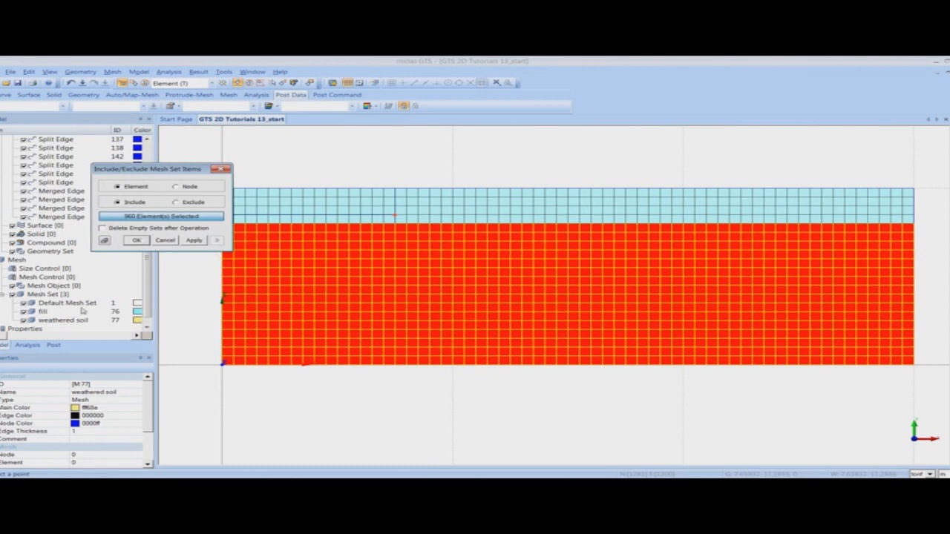
click(137, 241)
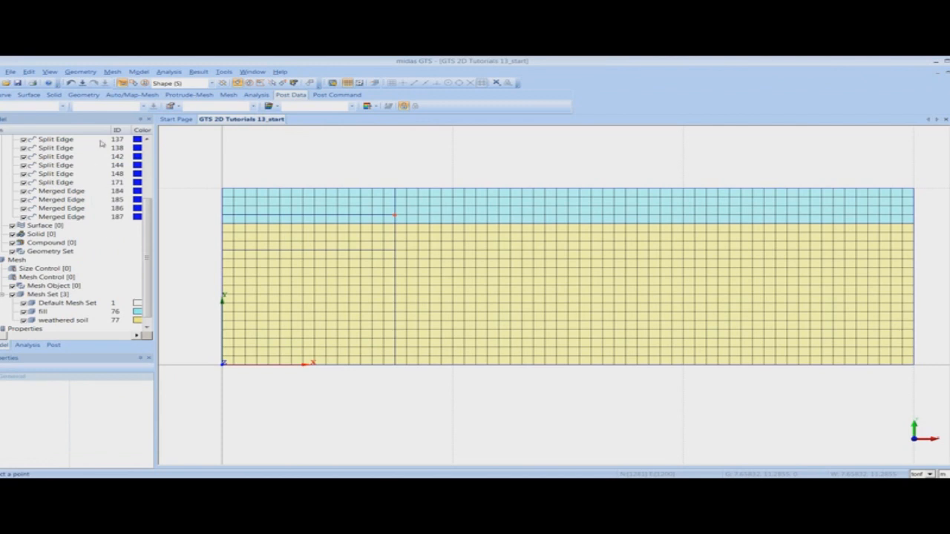
Change the element parameters of the weathered soil mesh set to 2D attribute 2: weathered soil.
click(112, 72)
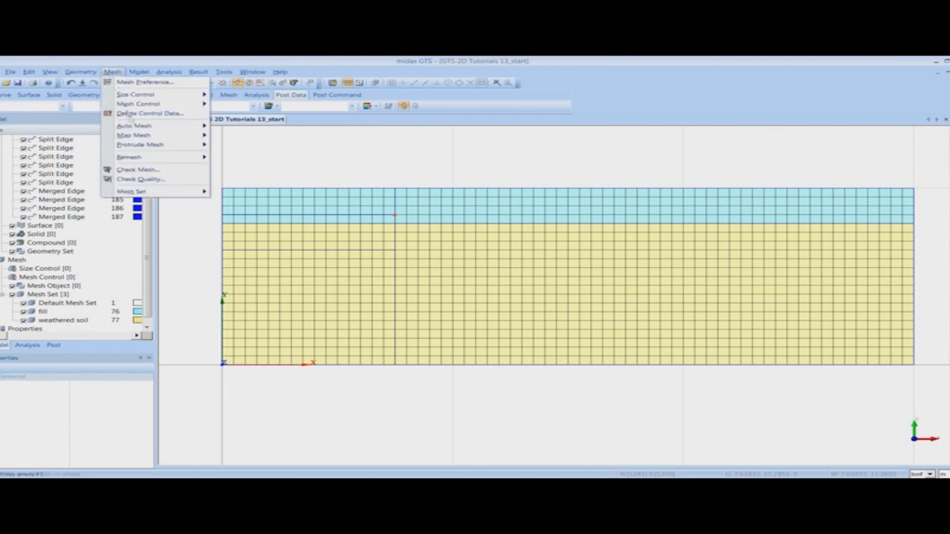
click(136, 74)
click(138, 74)
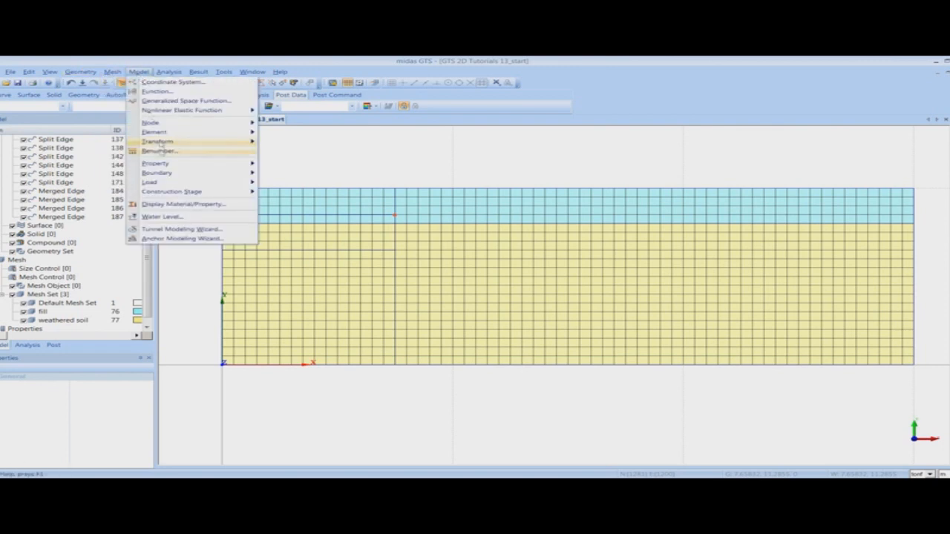
mouse_move(160, 132)
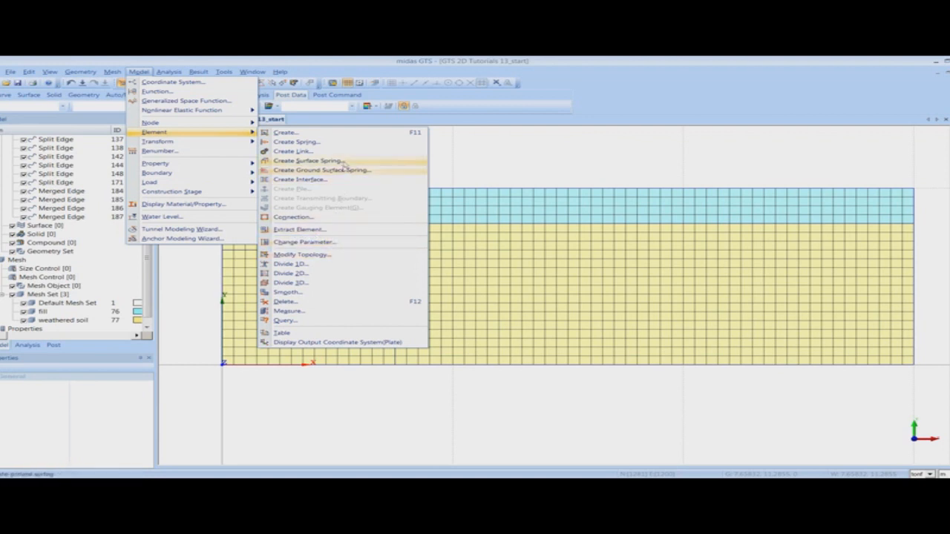
click(339, 245)
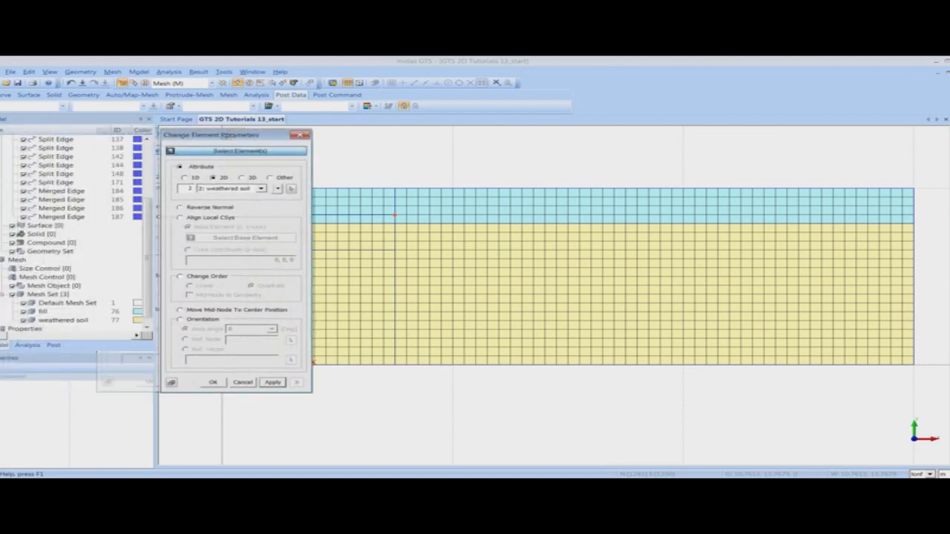
click(59, 321)
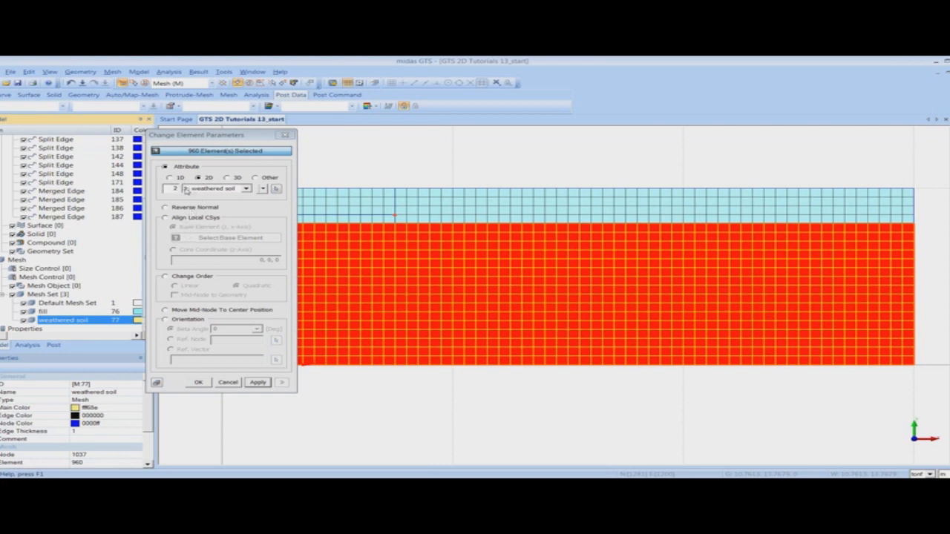
click(198, 382)
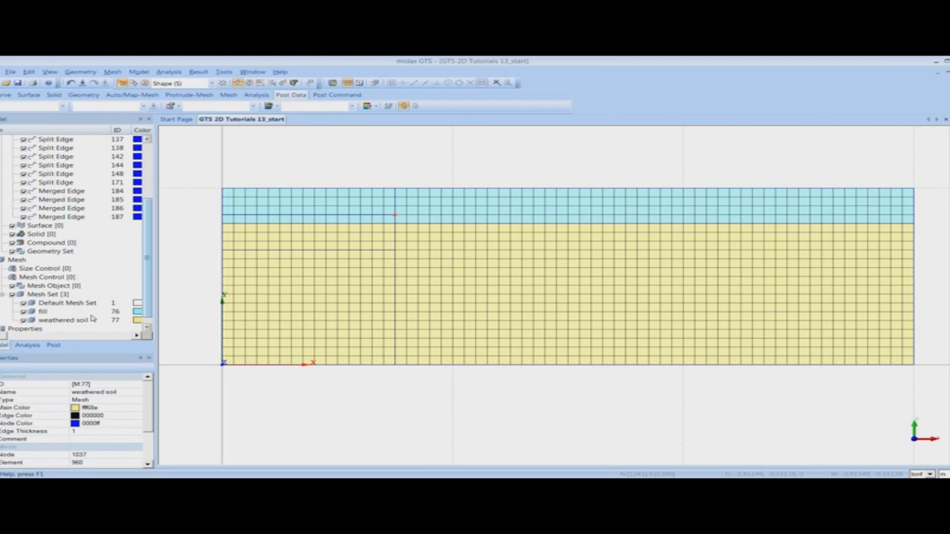
Add another new mesh set alongside the fill and weathered soil sets.
click(49, 295)
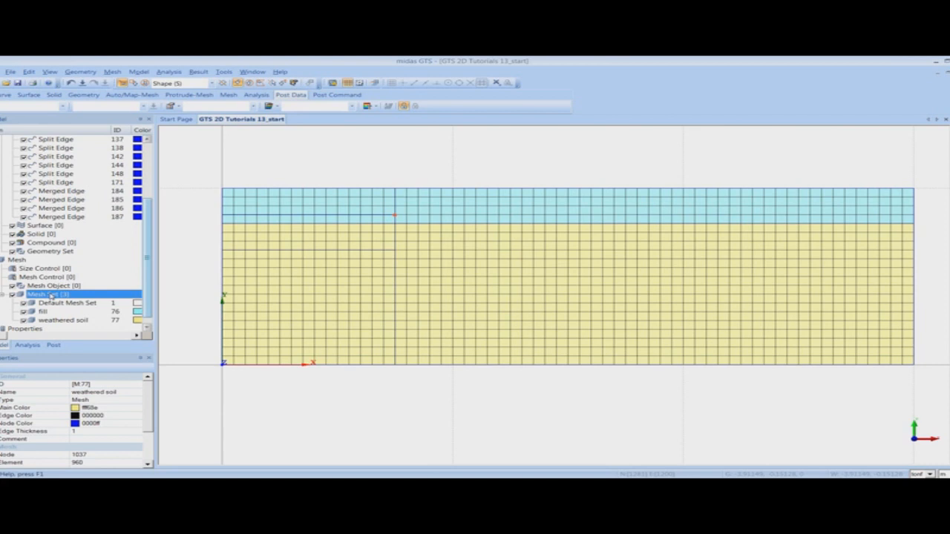
right_click(50, 296)
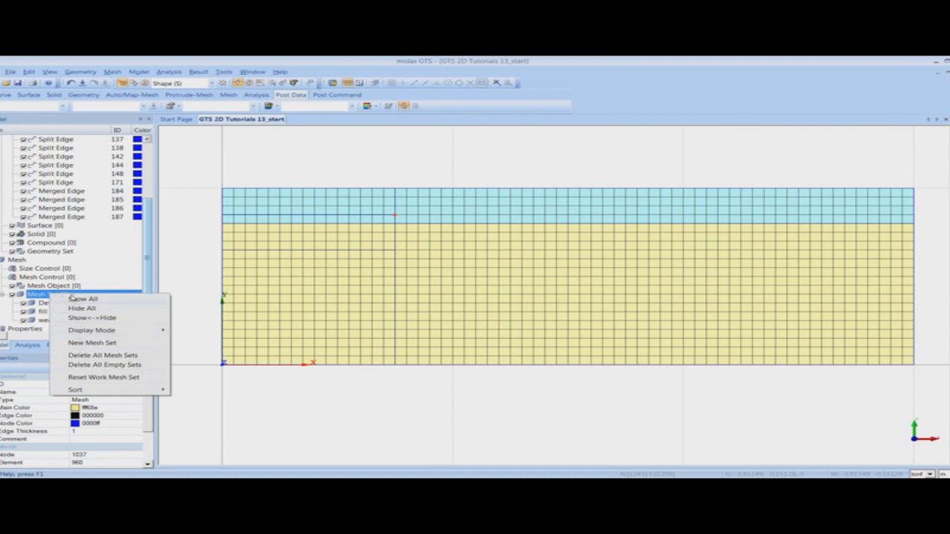
click(92, 343)
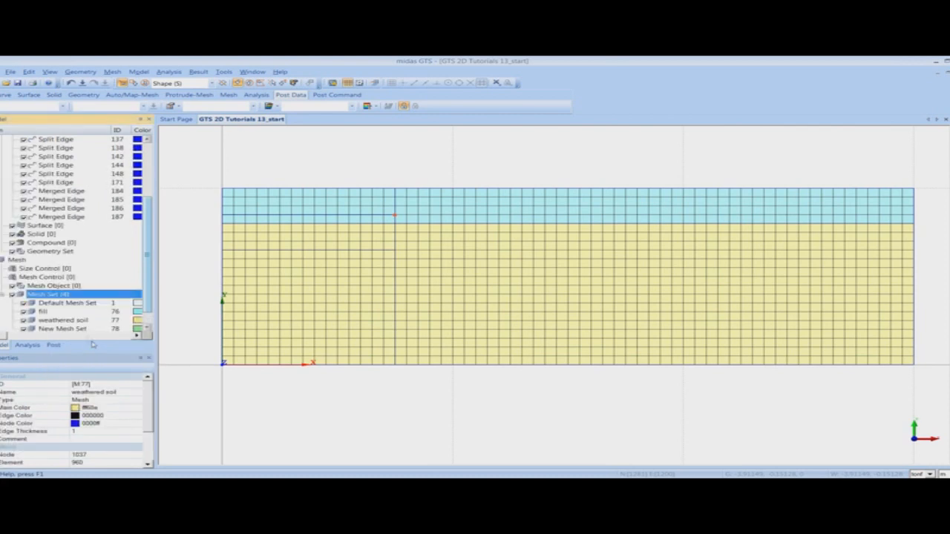
Add one more new mesh set so that two unnamed sets are available for the excavation zones.
right_click(56, 295)
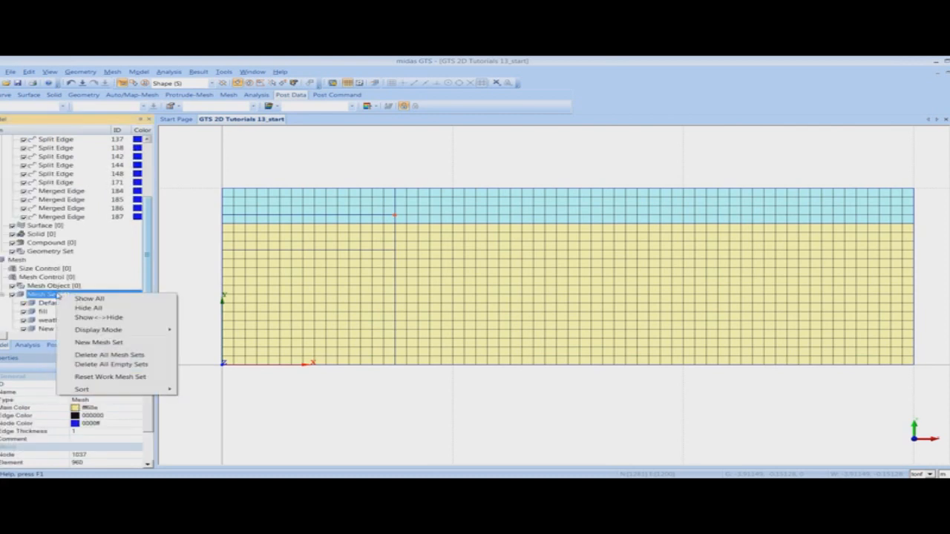
click(90, 343)
drag(149, 285, 149, 305)
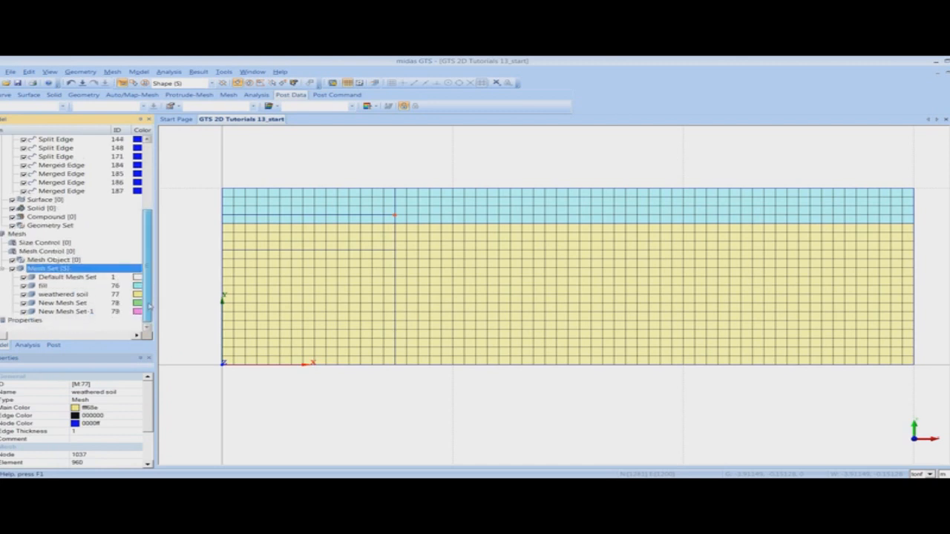
Rename the two new mesh sets as excavation 1 and excavation 2.
click(81, 305)
key(F2)
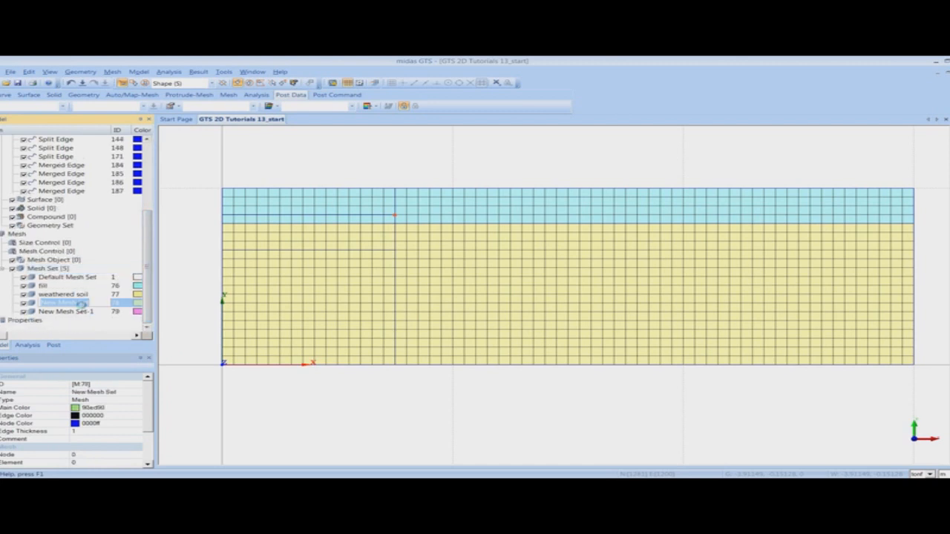
text(excavation 1)
key(Return)
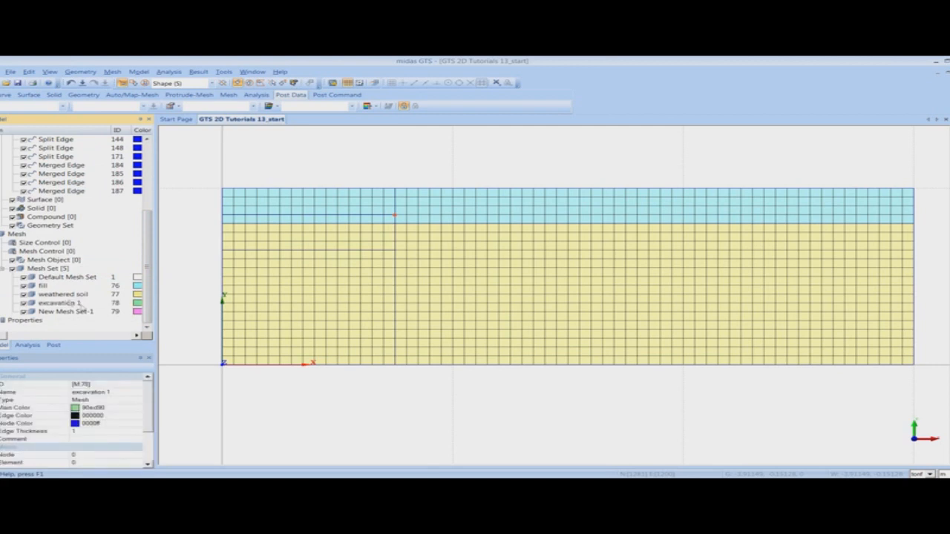
click(65, 312)
click(56, 312)
text(excavatio)
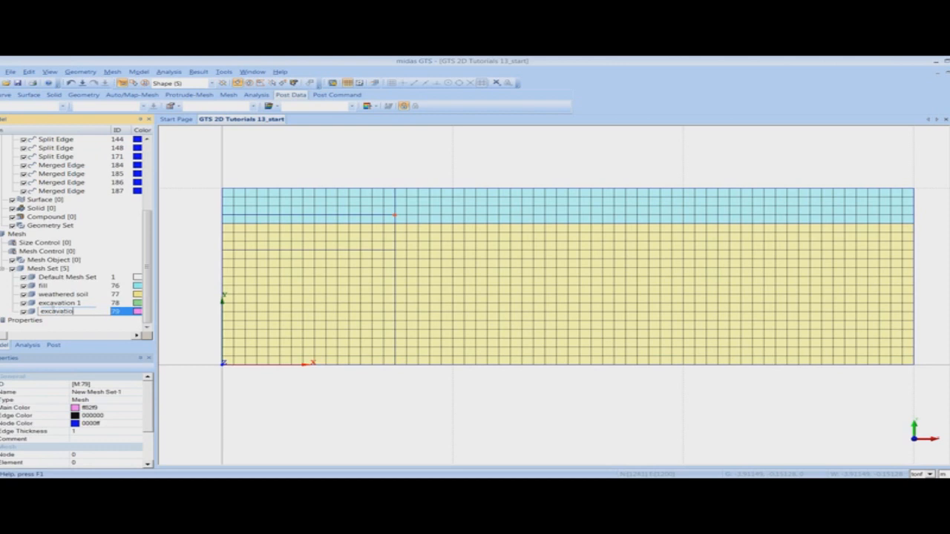
text(n 2)
key(Return)
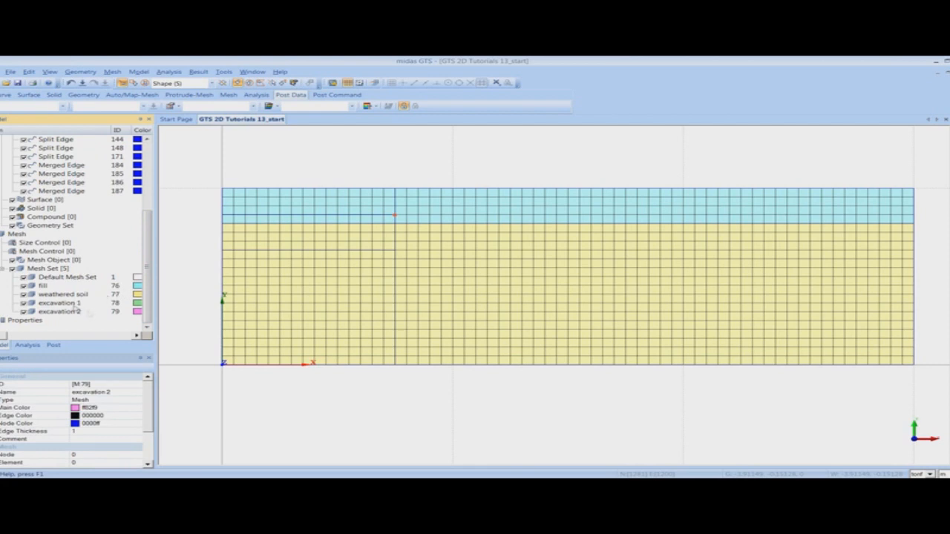
Include the fill layer's elements between the model's left edge and the vertical wall line in the excavation 1 mesh set.
right_click(71, 304)
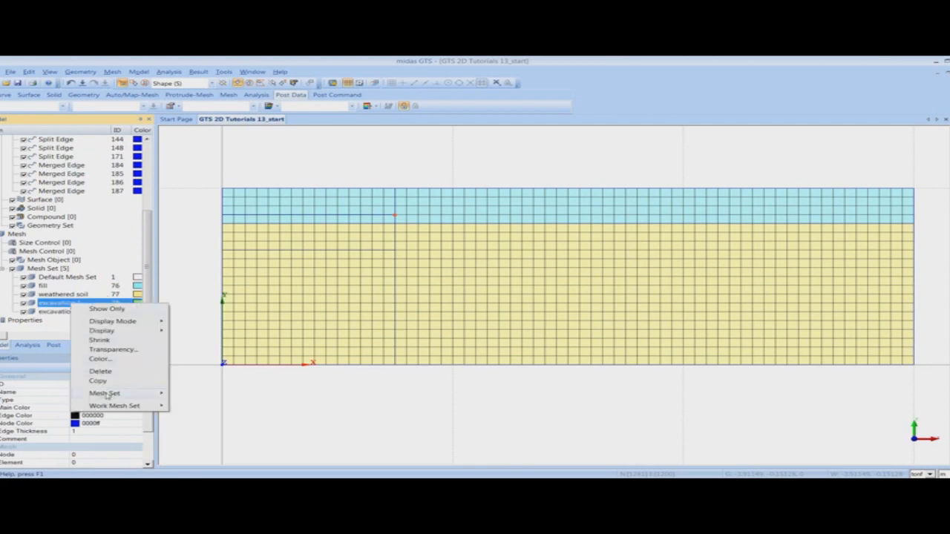
click(189, 393)
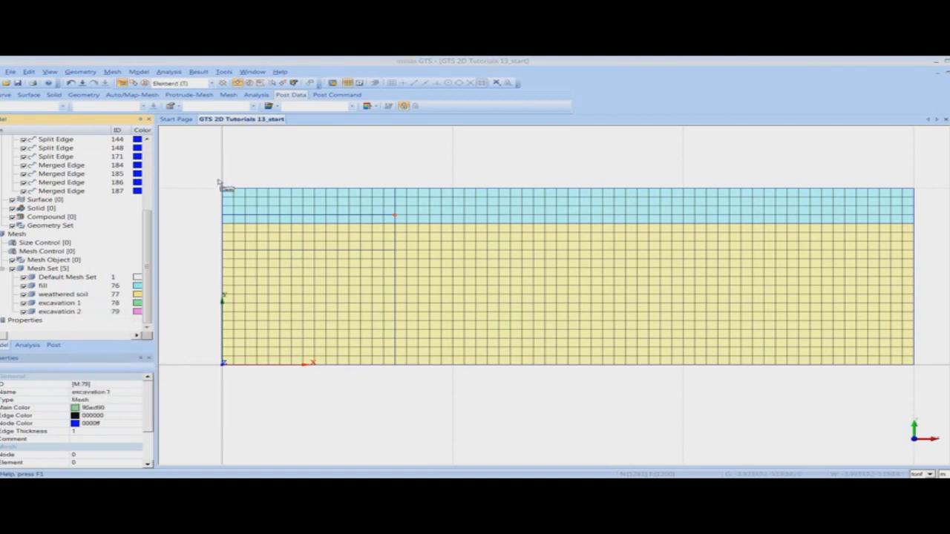
drag(392, 231, 399, 229)
drag(0, 131, 118, 144)
click(110, 214)
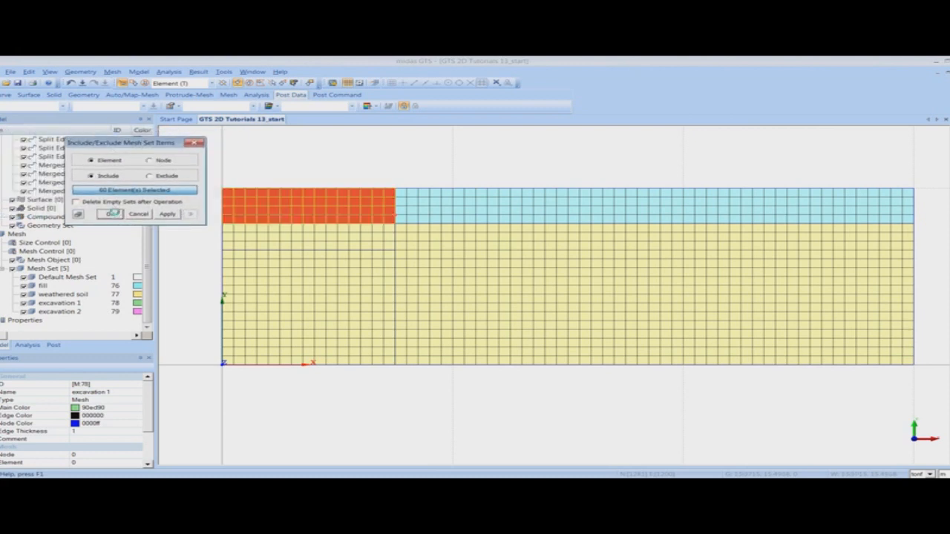
Include the three rows of weathered soil elements directly below excavation 1 in the excavation 2 mesh set.
right_click(76, 313)
mouse_move(130, 406)
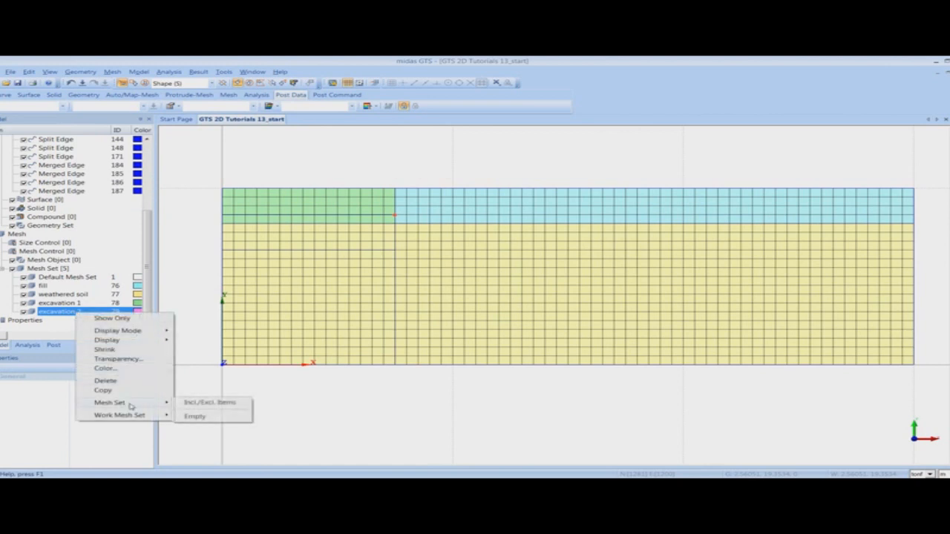
click(191, 416)
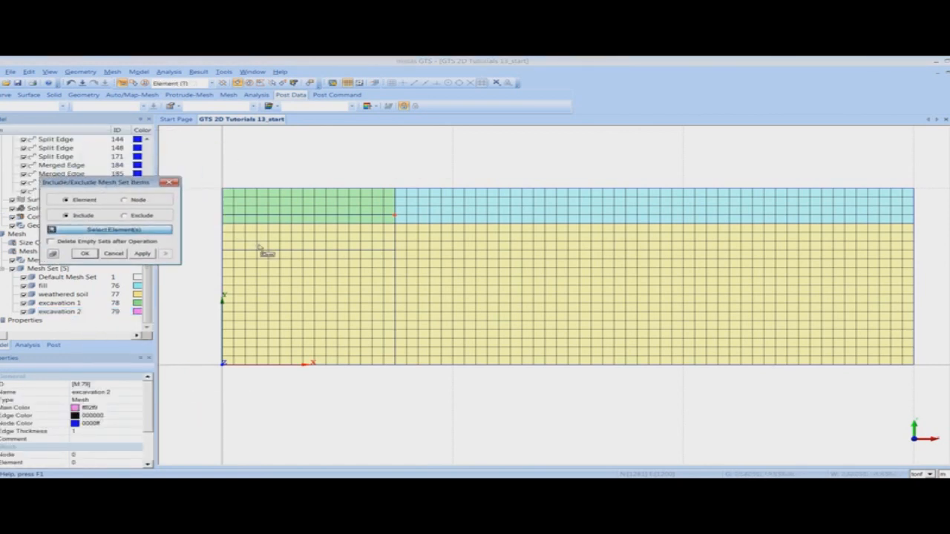
drag(214, 219, 406, 260)
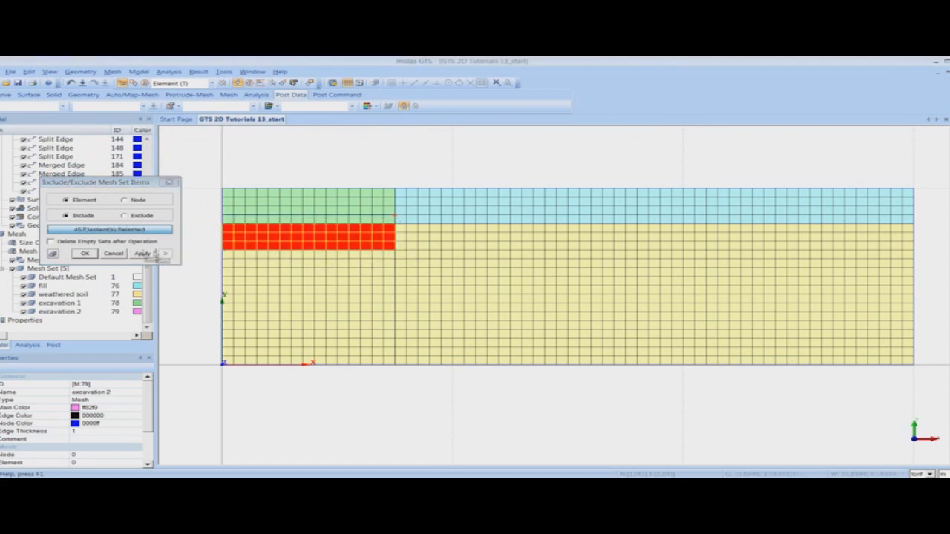
click(86, 254)
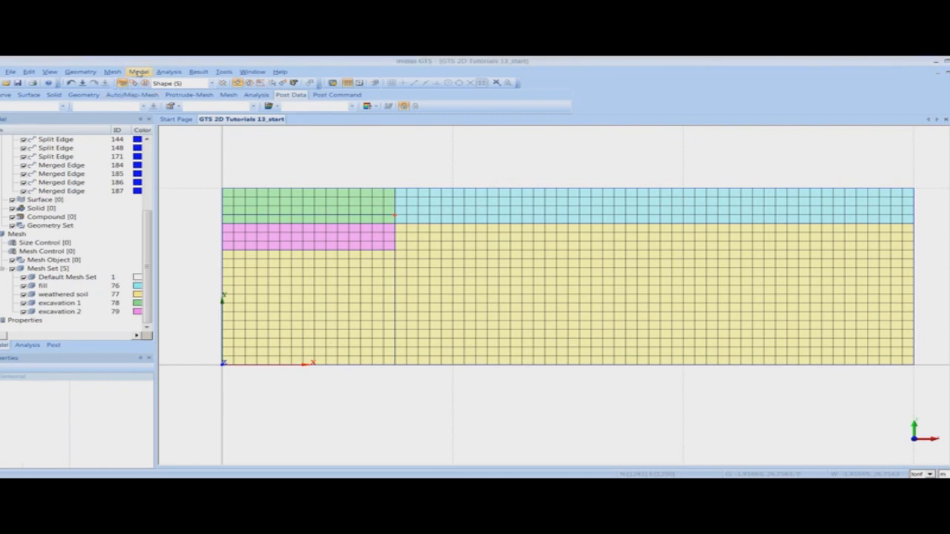
Set up a node-based 1D Element from Free-Edge extraction, using the wall line's upper 11 nodes and the 10 adjoining elements on its right as targets.
click(139, 72)
mouse_move(165, 132)
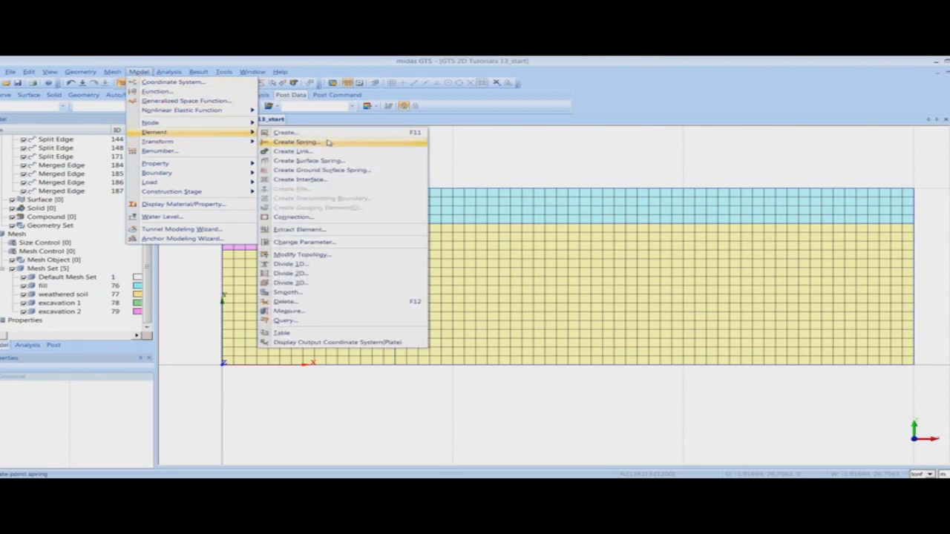
click(327, 230)
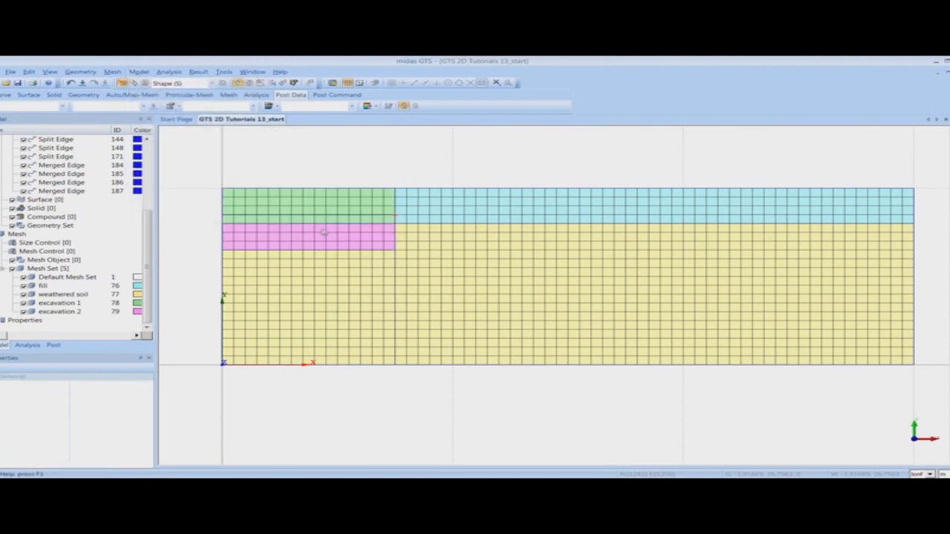
drag(193, 125, 146, 124)
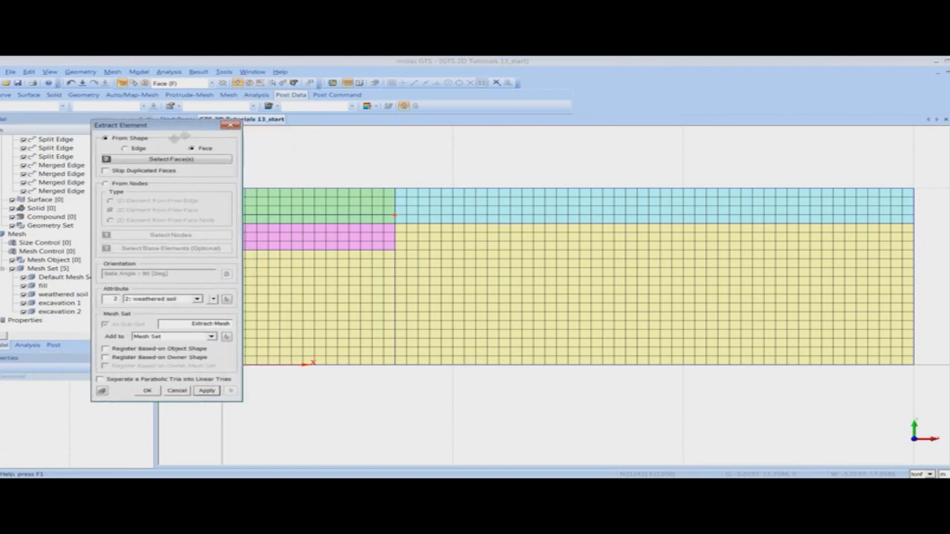
click(134, 150)
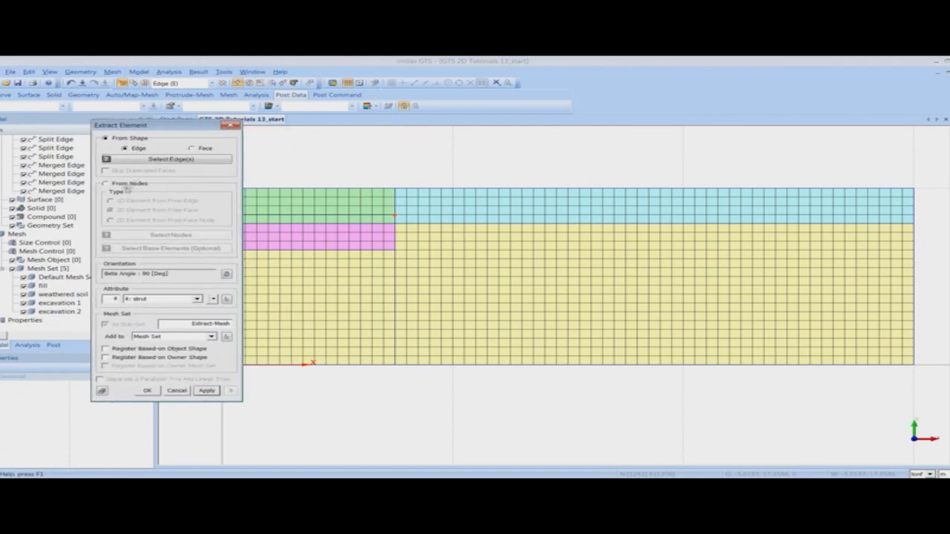
click(126, 184)
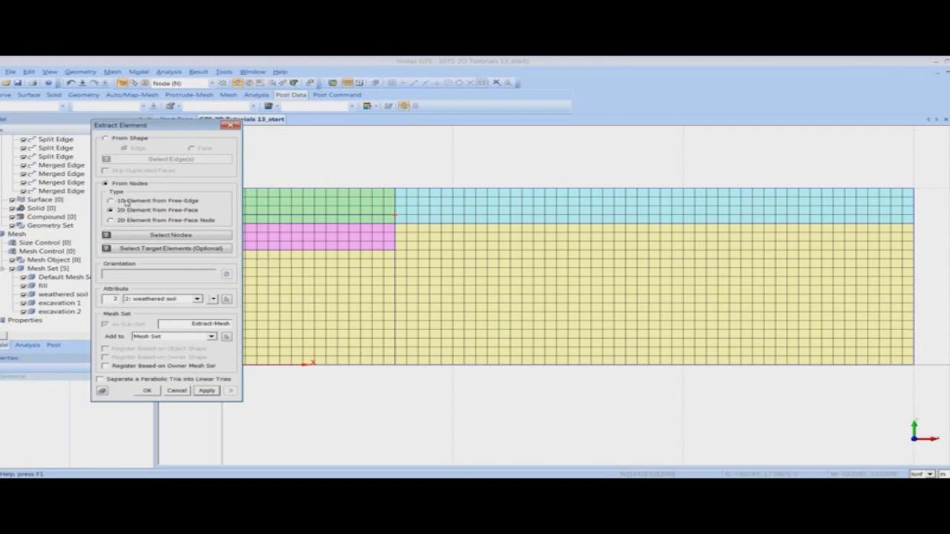
click(126, 202)
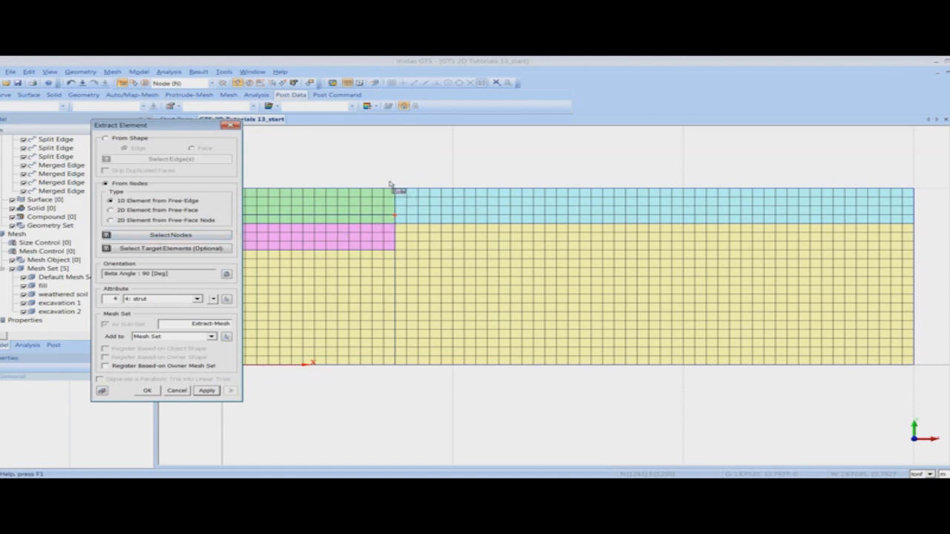
click(403, 273)
drag(390, 181, 402, 285)
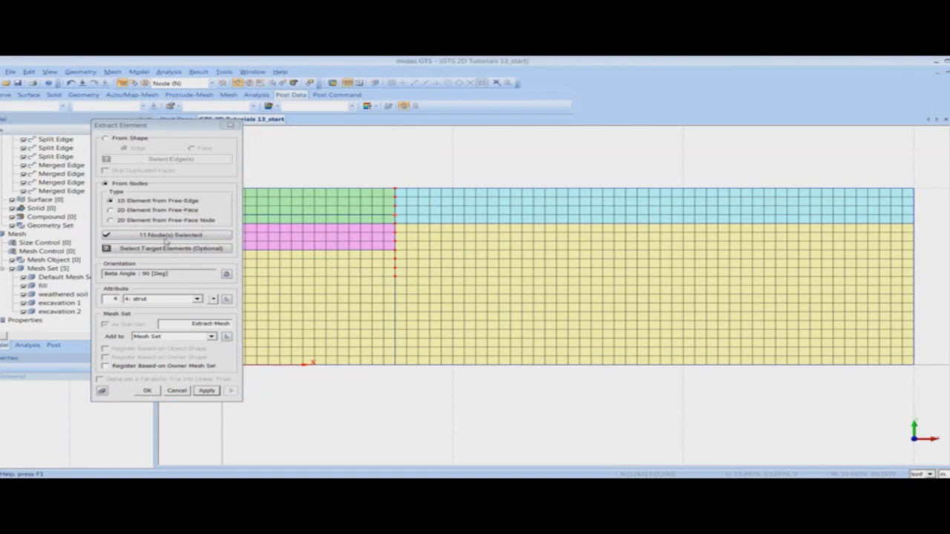
click(196, 249)
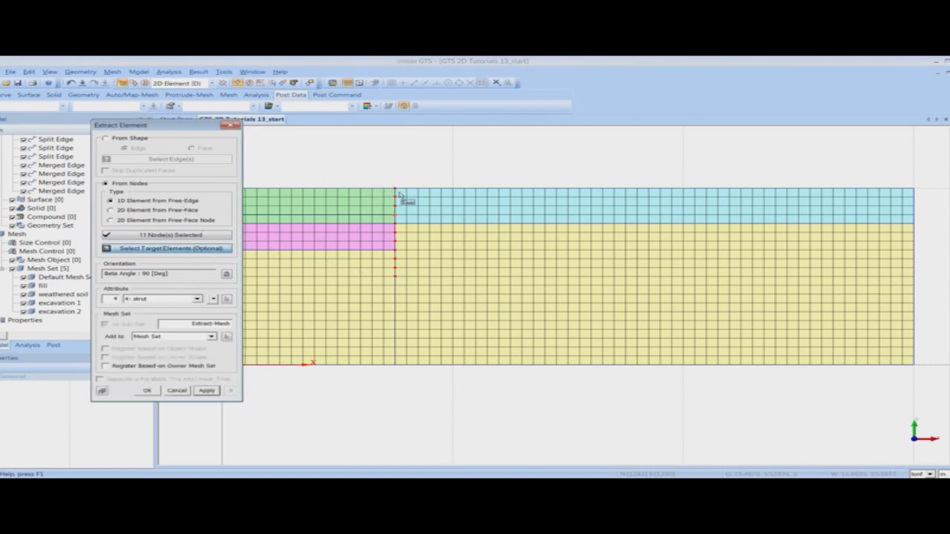
drag(389, 183, 409, 282)
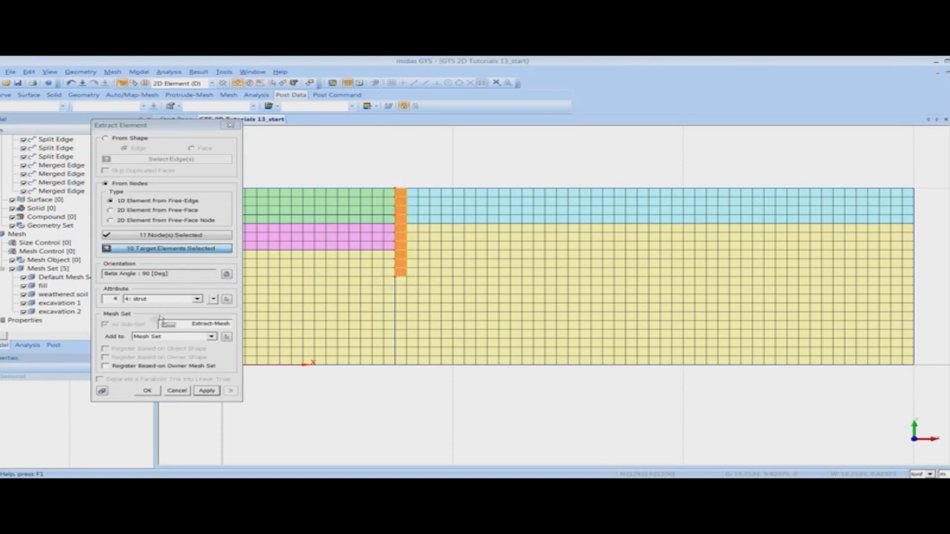
Assign attribute 3: wall, name the extracted mesh set wall, and extract the elements.
click(117, 300)
text(3)
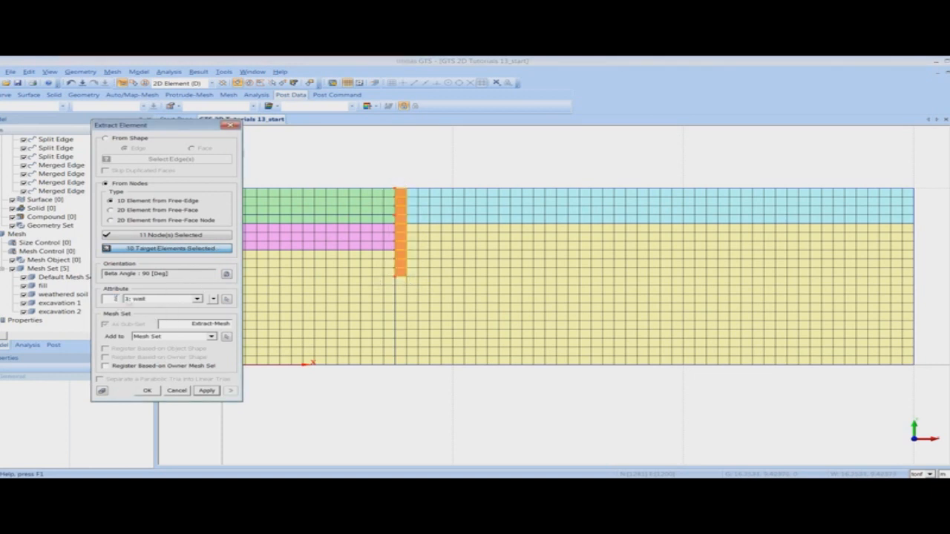
key(Tab)
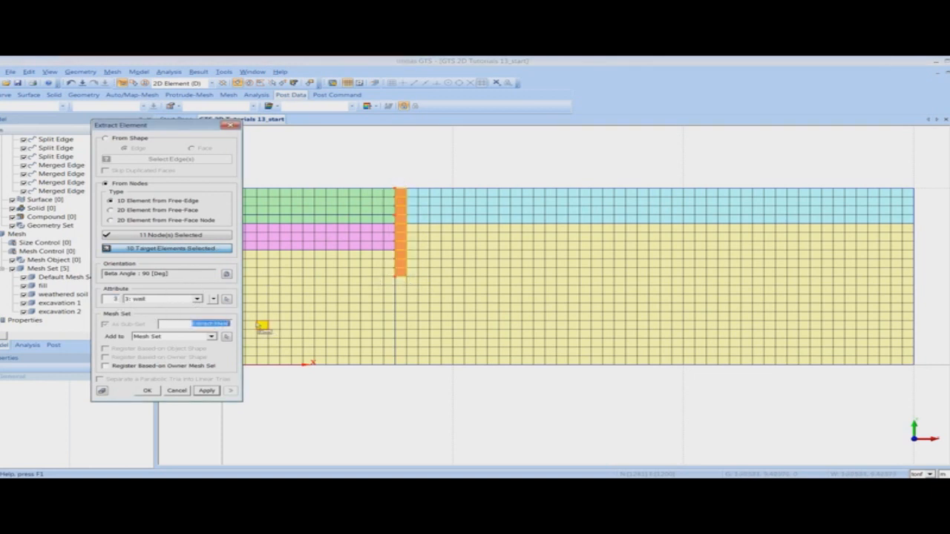
text(wall)
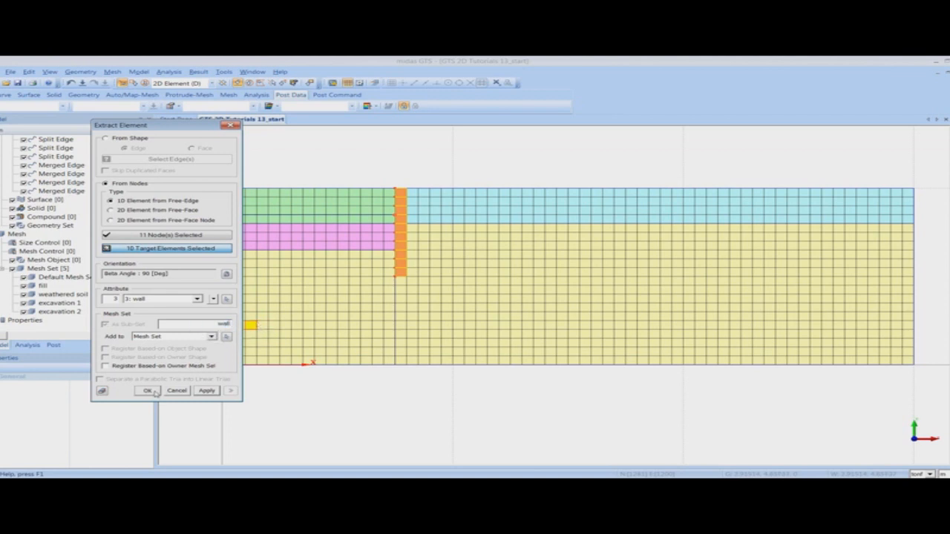
click(206, 391)
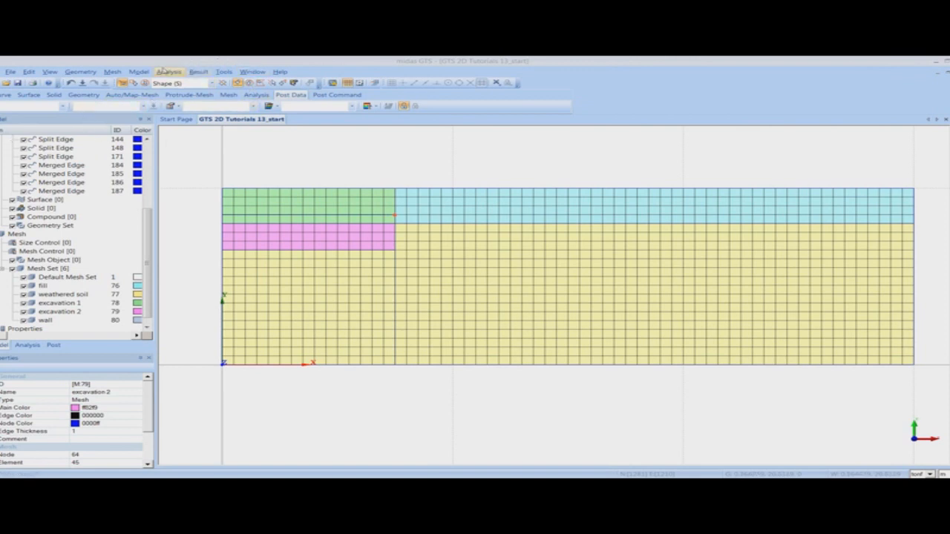
Create 2D interface elements with the From Truss/Beam method along the wall's 10 elements, using attribute 5: Interface Element.
click(139, 72)
mouse_move(161, 134)
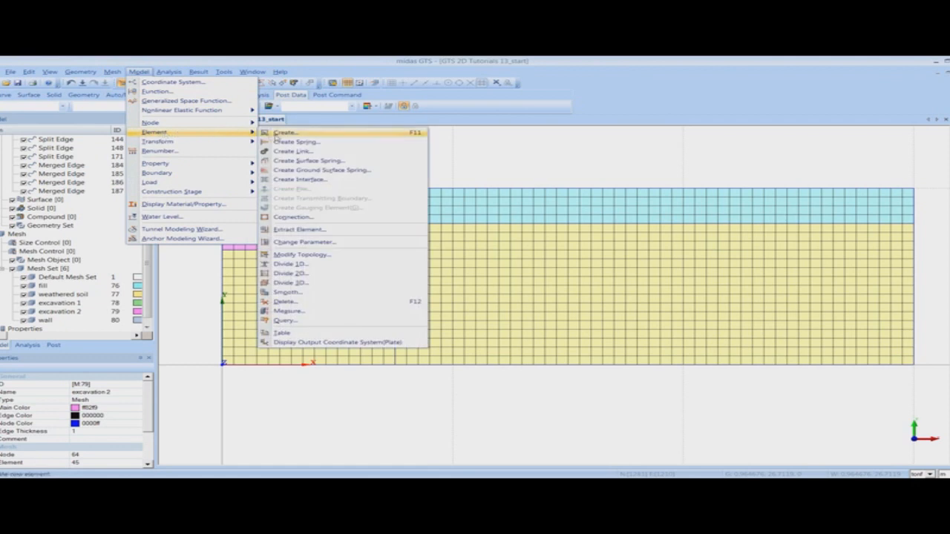
click(331, 182)
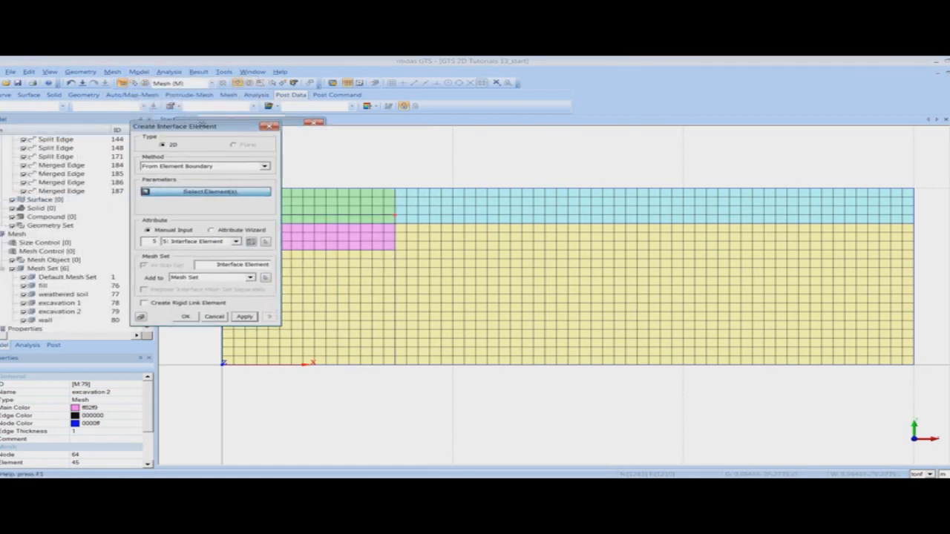
click(158, 165)
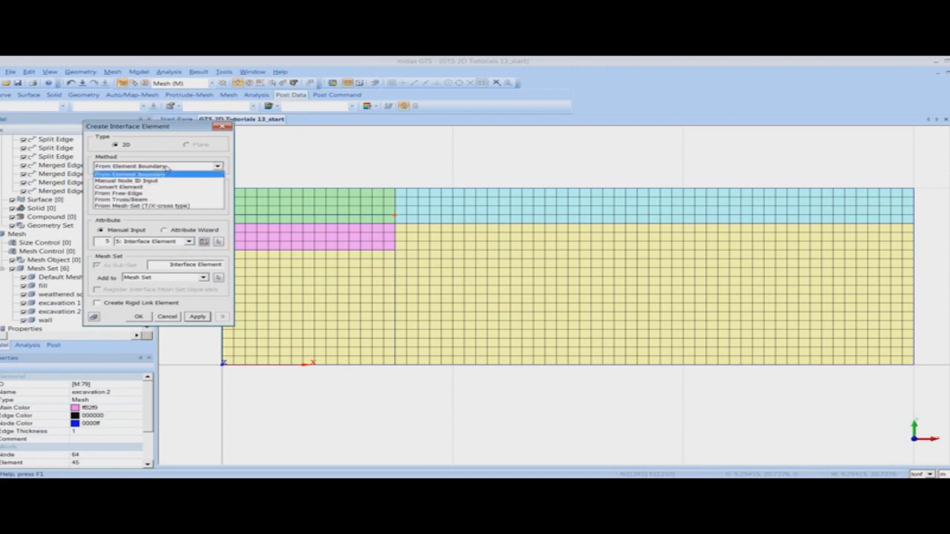
click(150, 200)
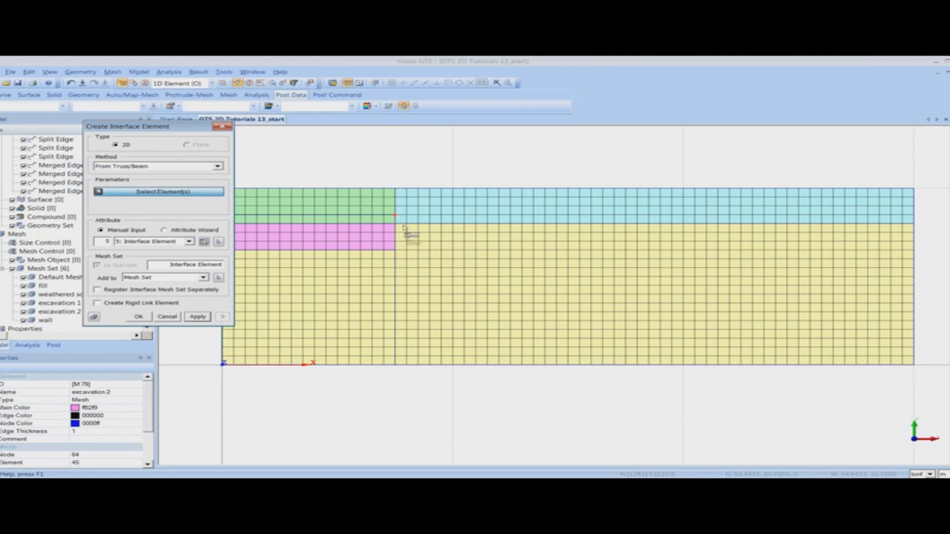
click(403, 275)
click(403, 179)
click(387, 179)
click(387, 277)
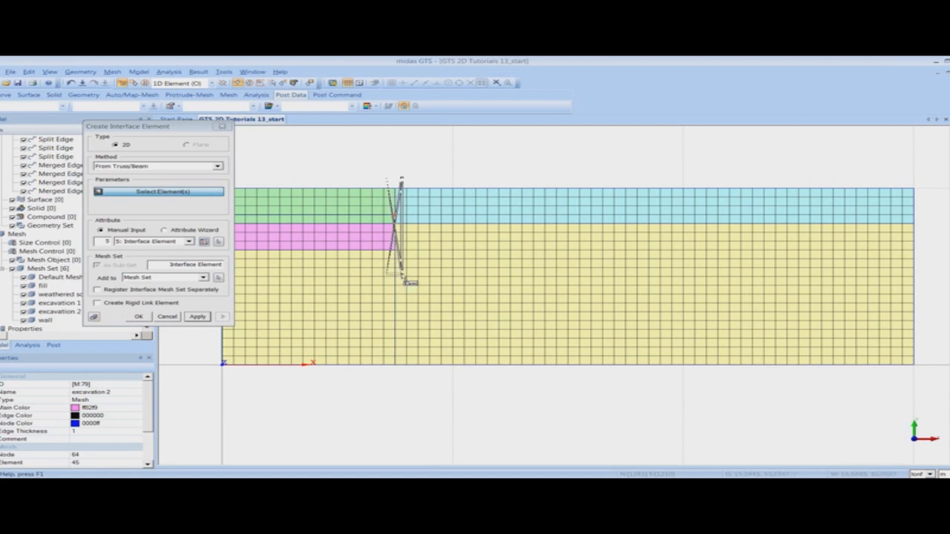
double_click(400, 281)
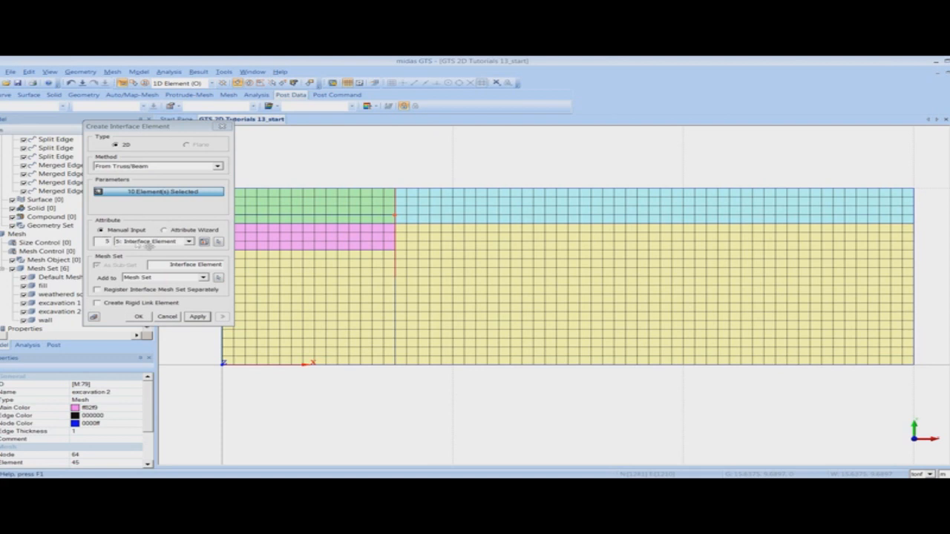
click(141, 317)
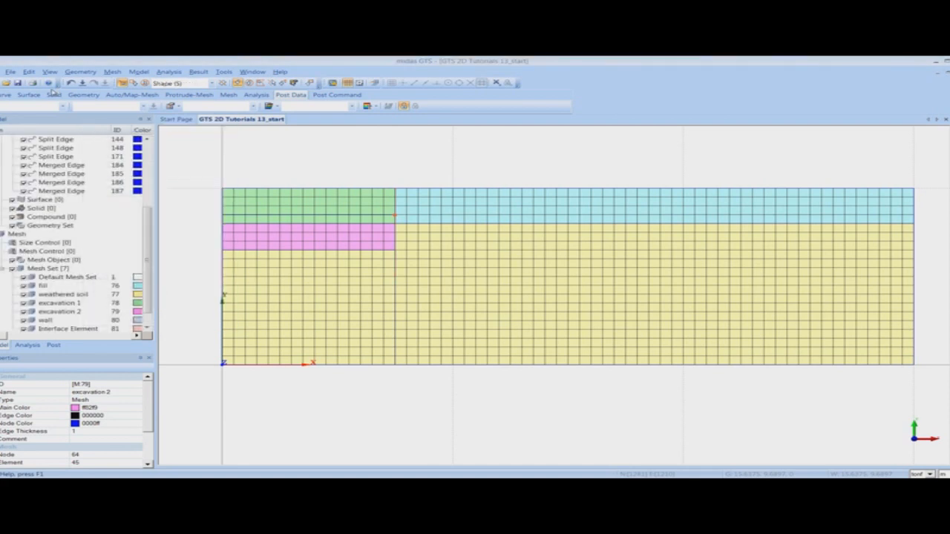
Create a line element with attribute 4: strut across excavation 1 from the left boundary to the wall at Y 17, naming its mesh set Strut.
click(135, 72)
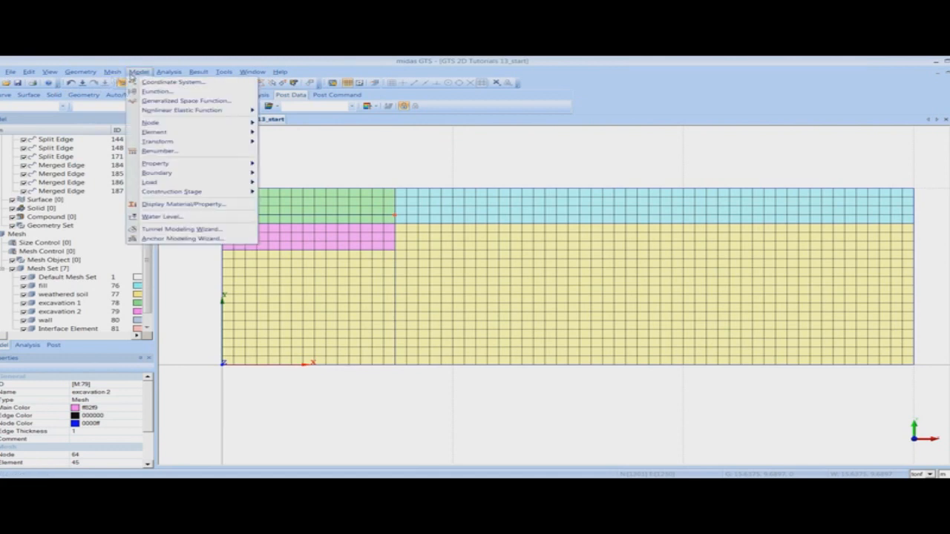
mouse_move(160, 134)
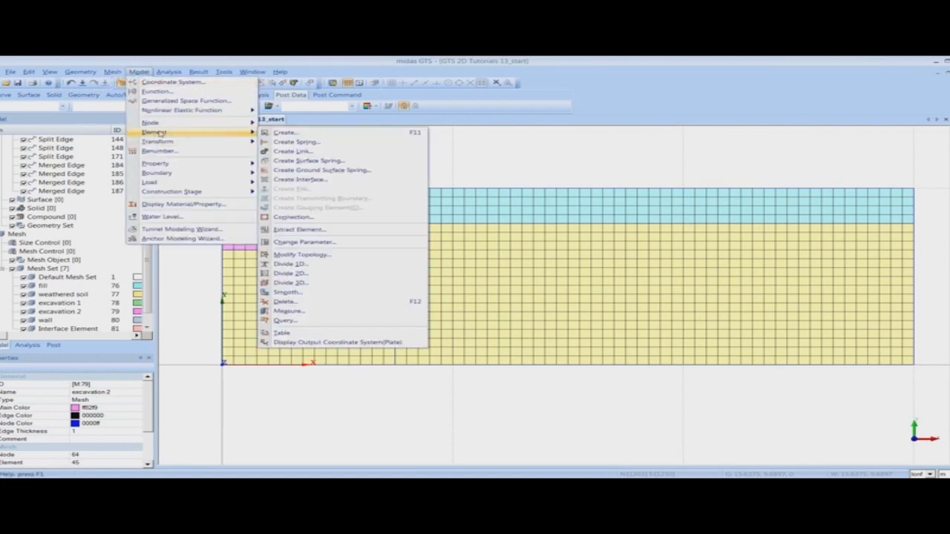
click(282, 133)
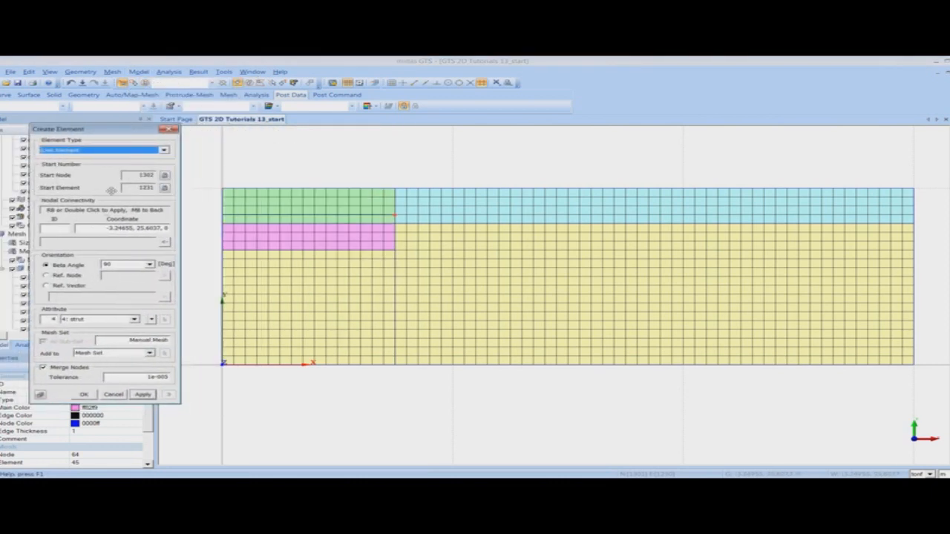
click(123, 151)
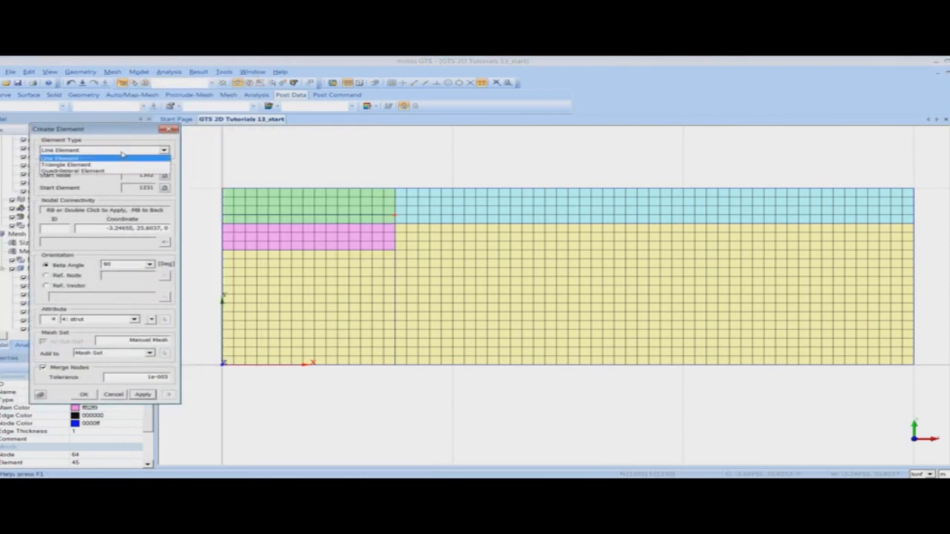
click(96, 159)
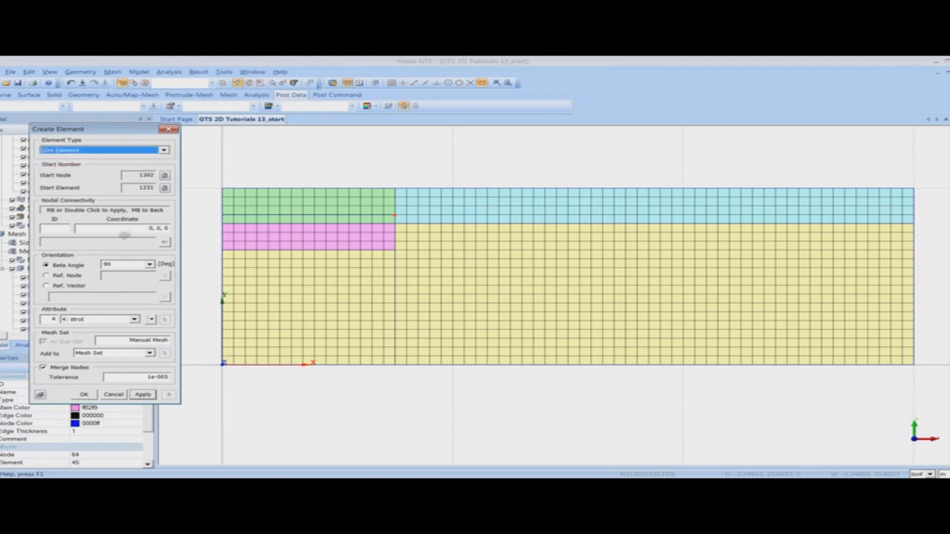
click(222, 216)
click(394, 216)
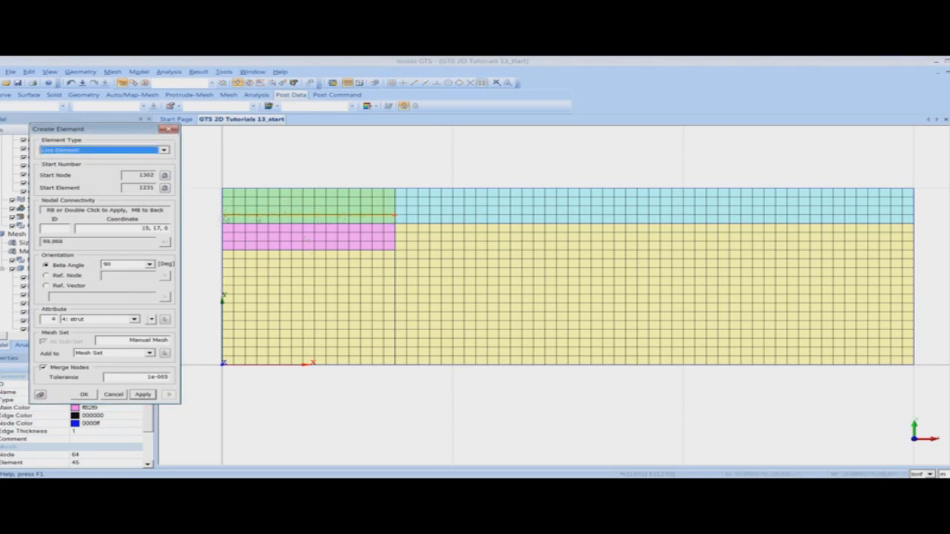
drag(45, 320, 173, 343)
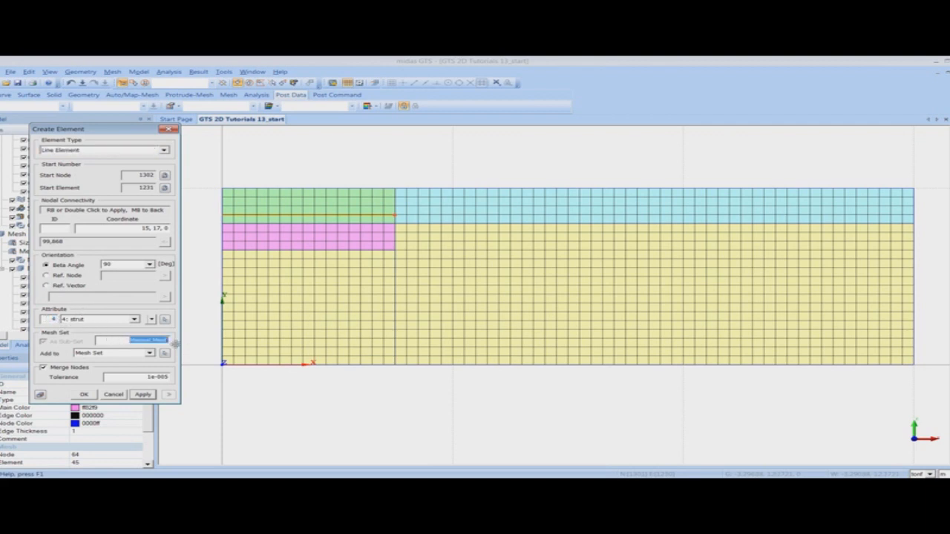
text(5)
click(87, 395)
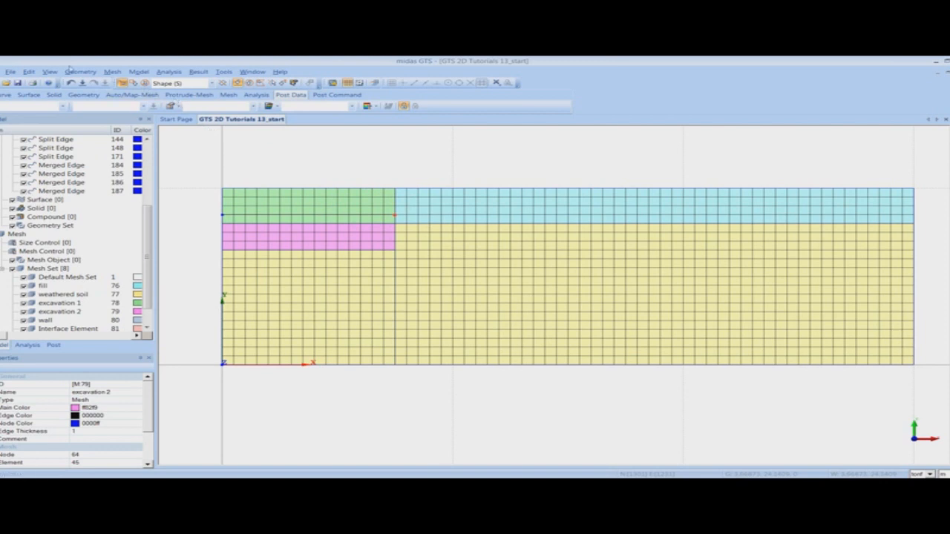
Set up a Coincident Link connection of type Rigid Link, selecting the 31 nodes along the wall down to its lower end.
click(139, 71)
mouse_move(153, 132)
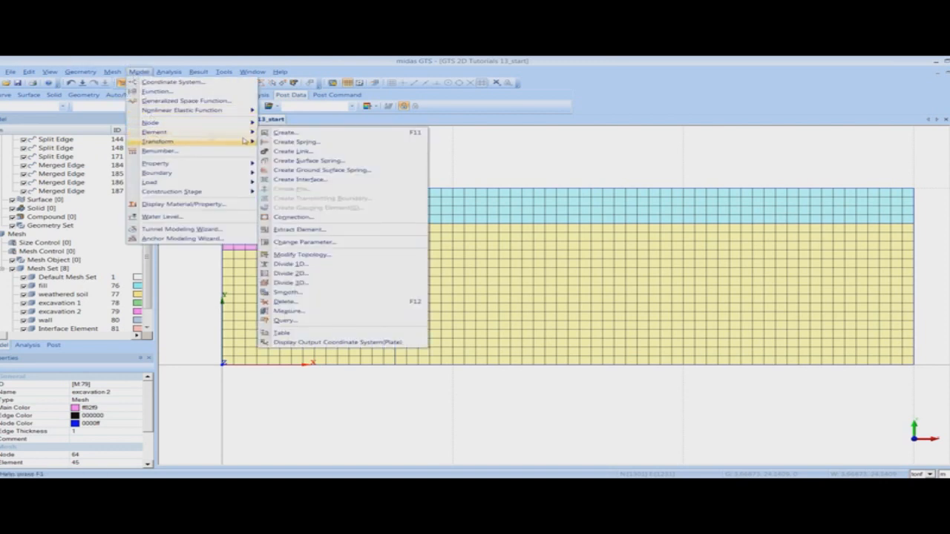
click(317, 216)
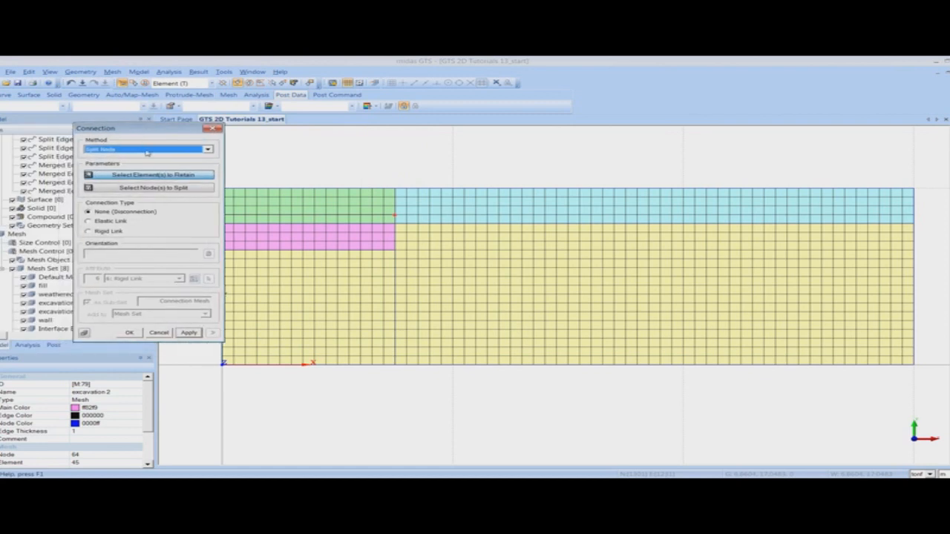
click(146, 151)
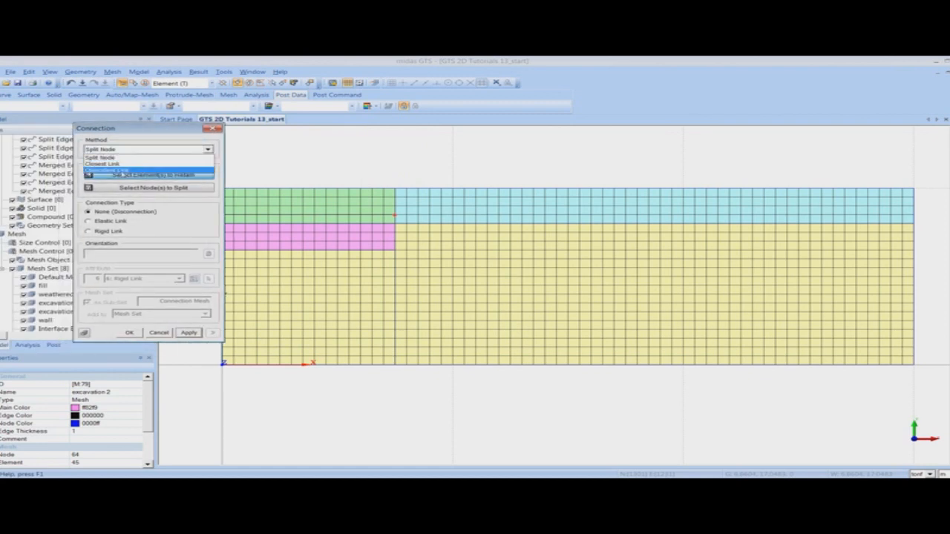
click(130, 171)
drag(388, 180, 404, 291)
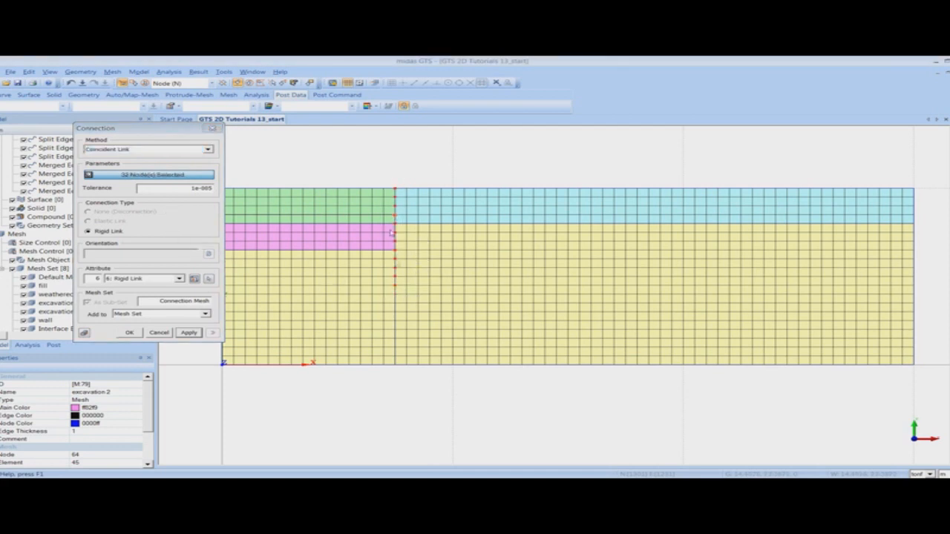
click(175, 176)
drag(387, 181, 403, 277)
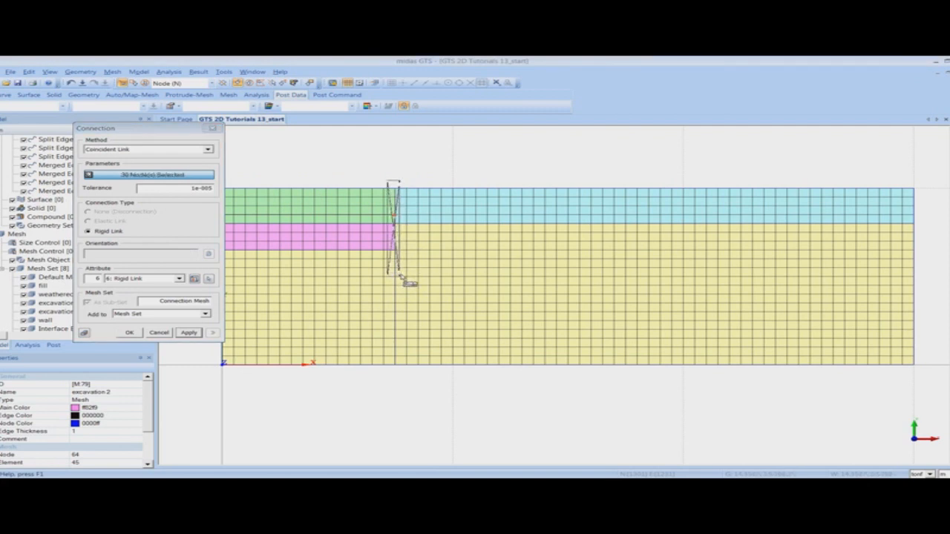
drag(393, 182, 410, 289)
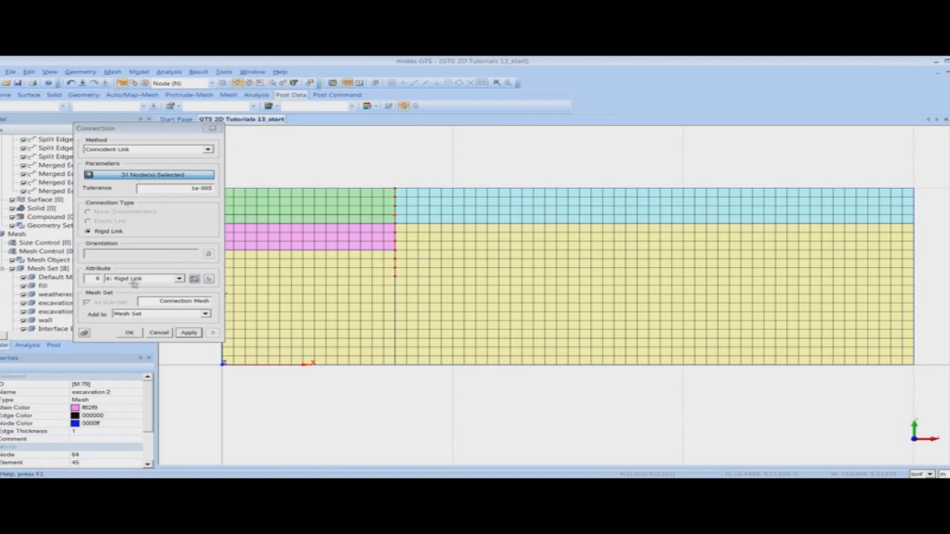
Name the connection mesh set rigid link and create the links with attribute 6: Rigid Link.
drag(152, 302, 233, 309)
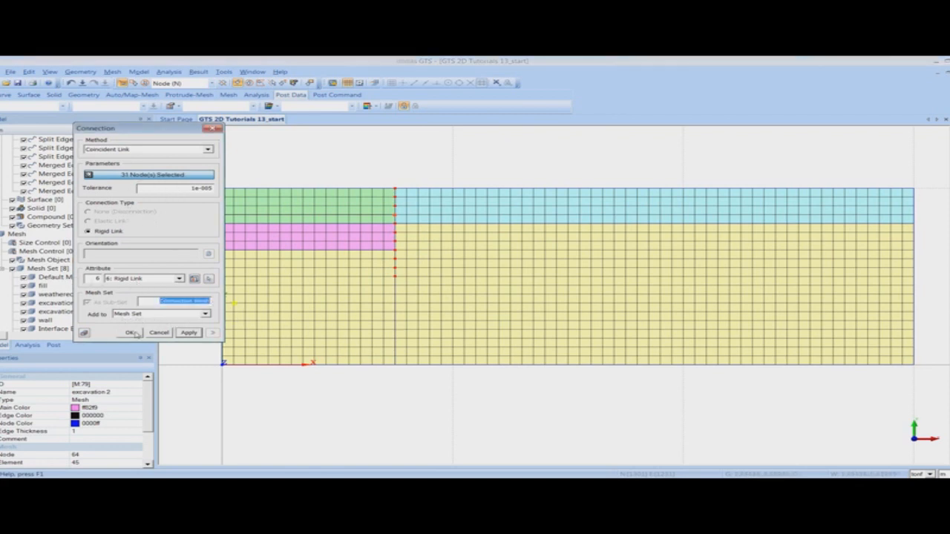
key(BackSpace)
text(rigid linkk)
click(131, 333)
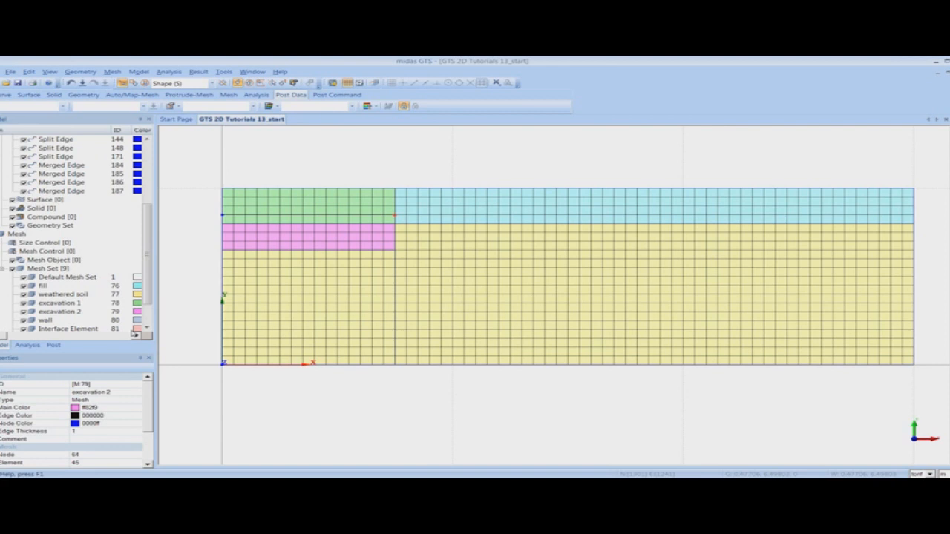
Inspect the extents of the excavation, wall, interface, strut, fill and weathered soil mesh sets, and check the Default Mesh Set.
click(79, 303)
click(75, 312)
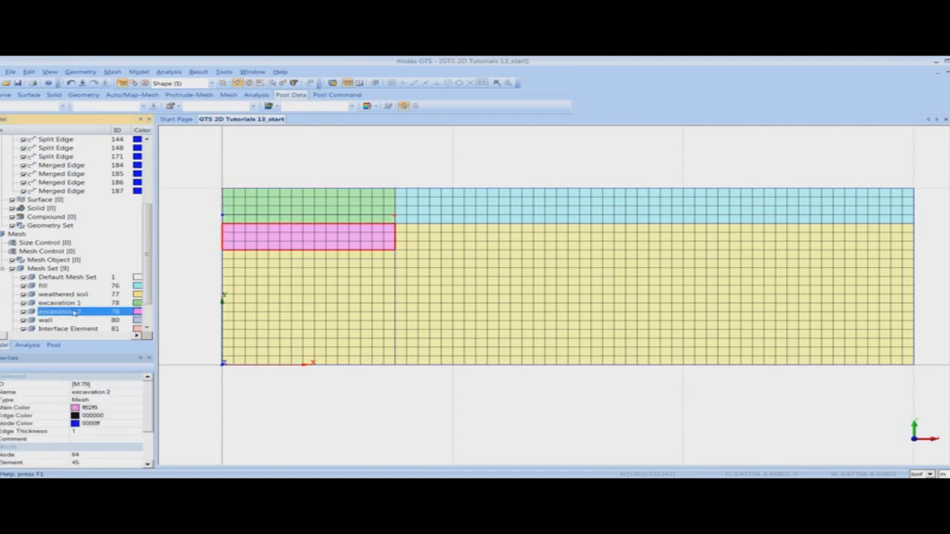
click(51, 320)
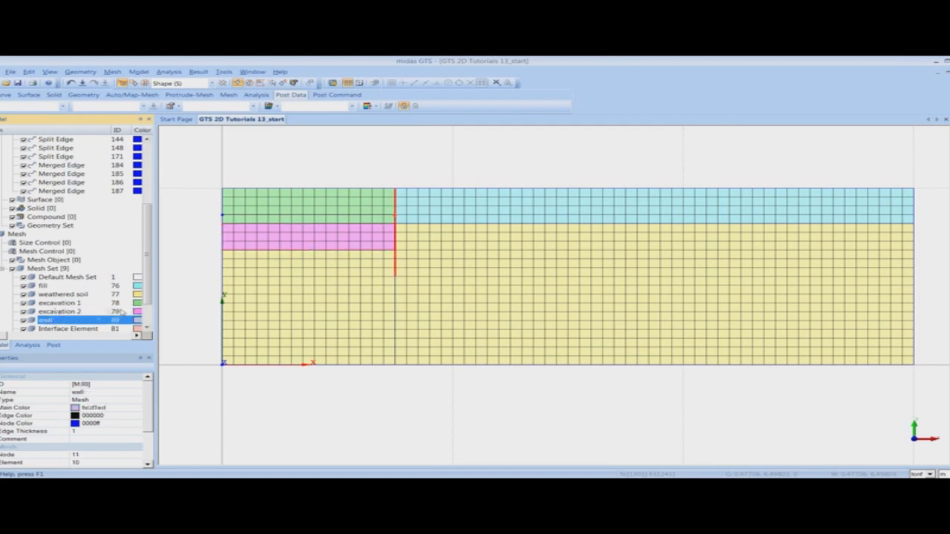
click(81, 329)
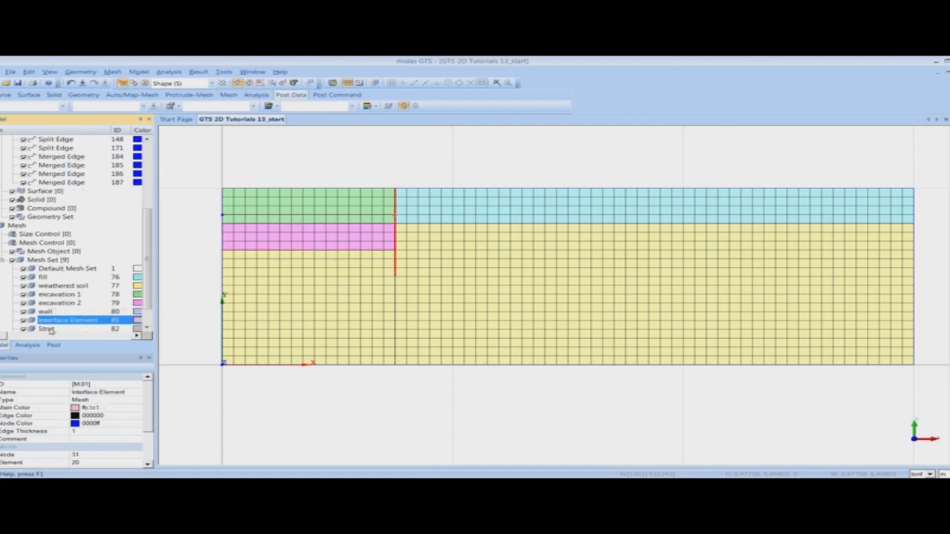
click(51, 330)
scroll(146, 312, down, 1)
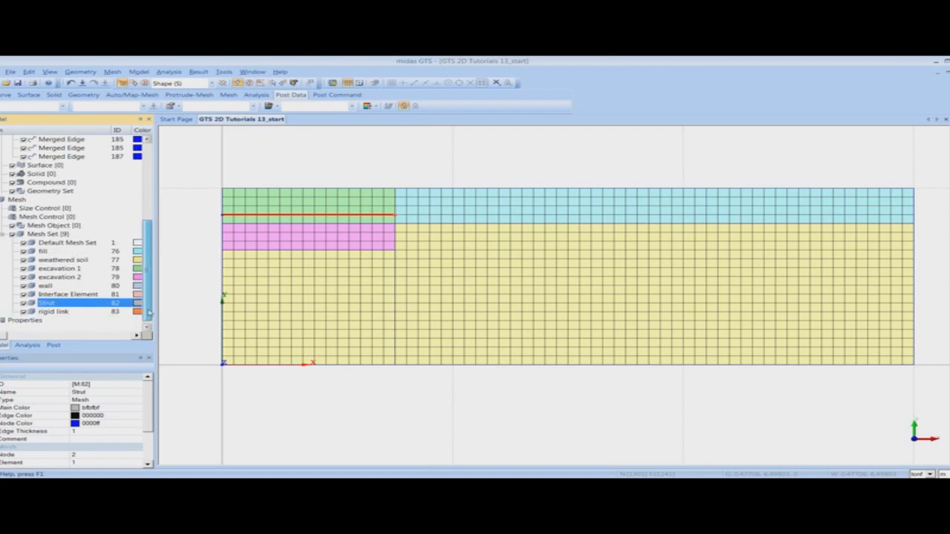
click(49, 253)
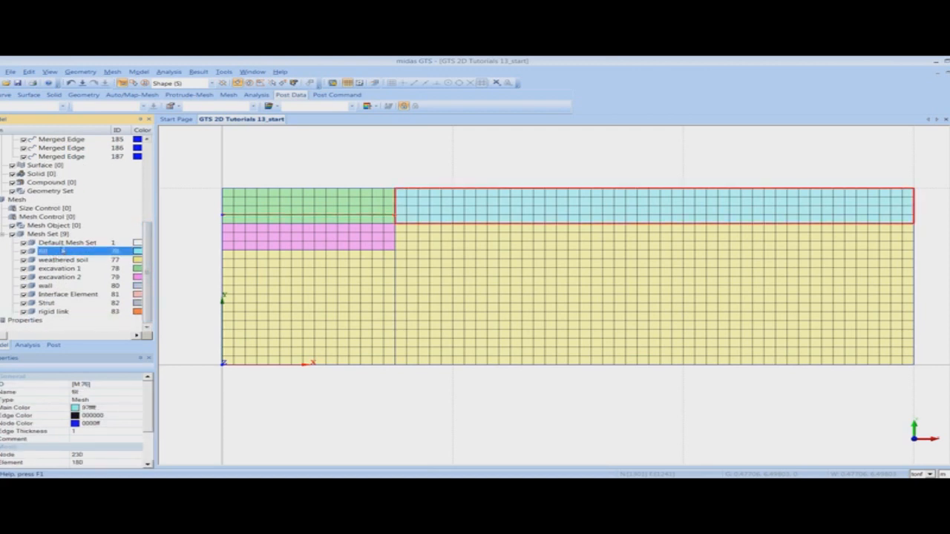
click(75, 262)
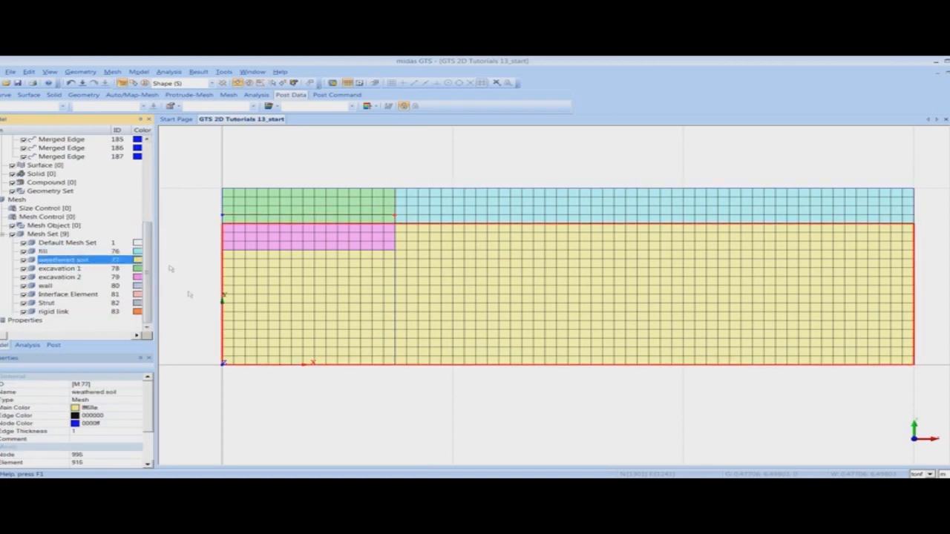
click(67, 252)
click(85, 243)
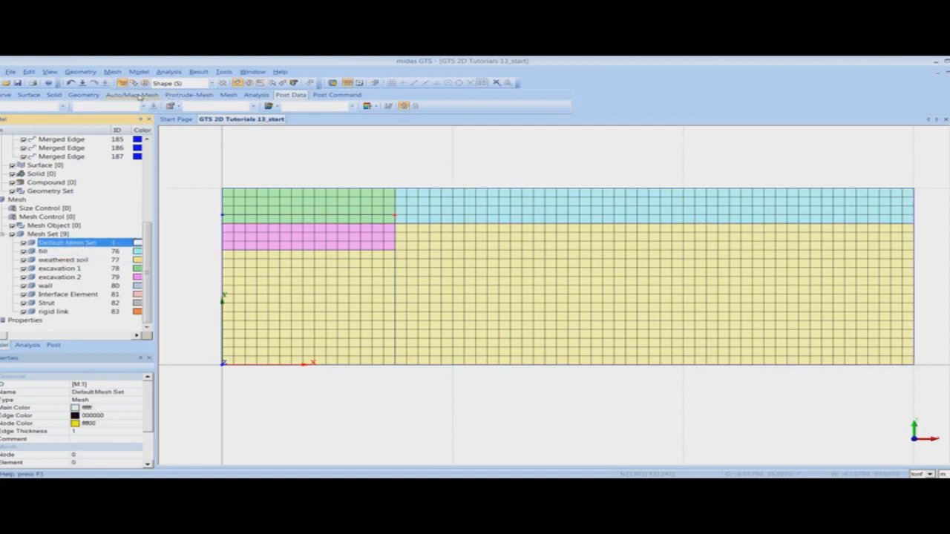
Apply ground supports to all mesh sets from Default Mesh Set through rigid link, using BC set ground supports with Consider All Mesh Sets enabled.
click(139, 71)
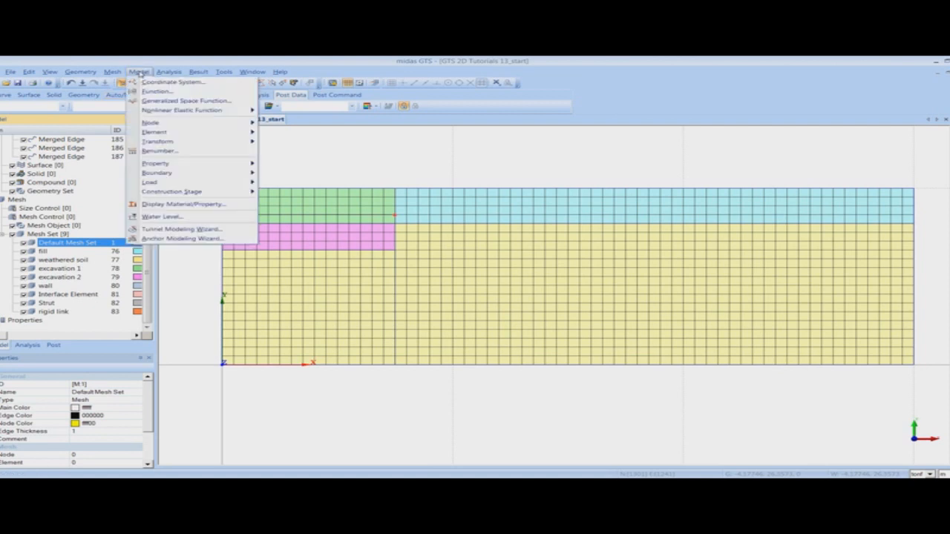
mouse_move(164, 176)
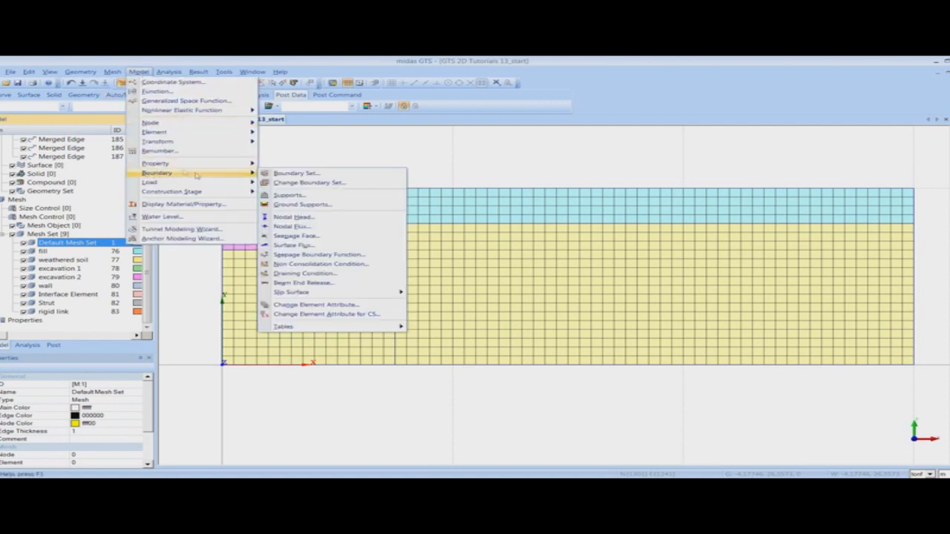
click(328, 207)
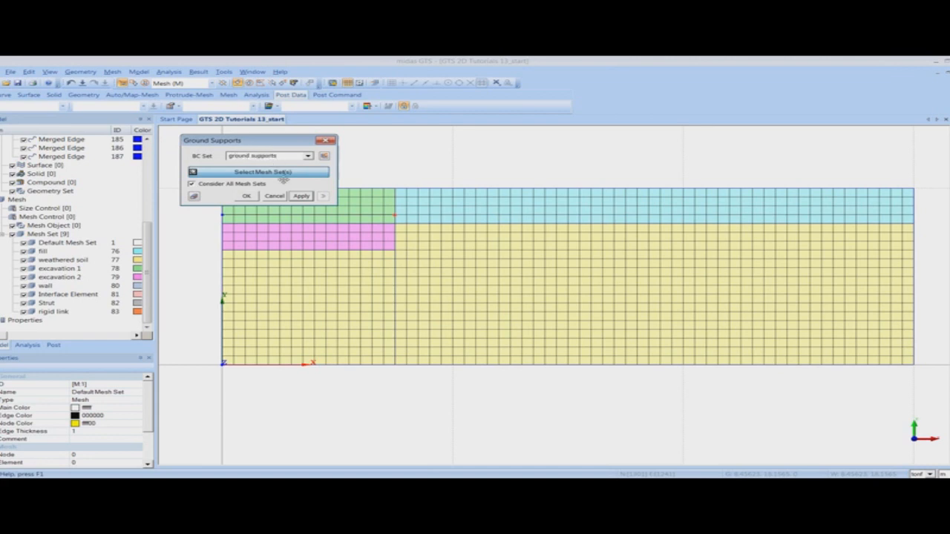
click(280, 142)
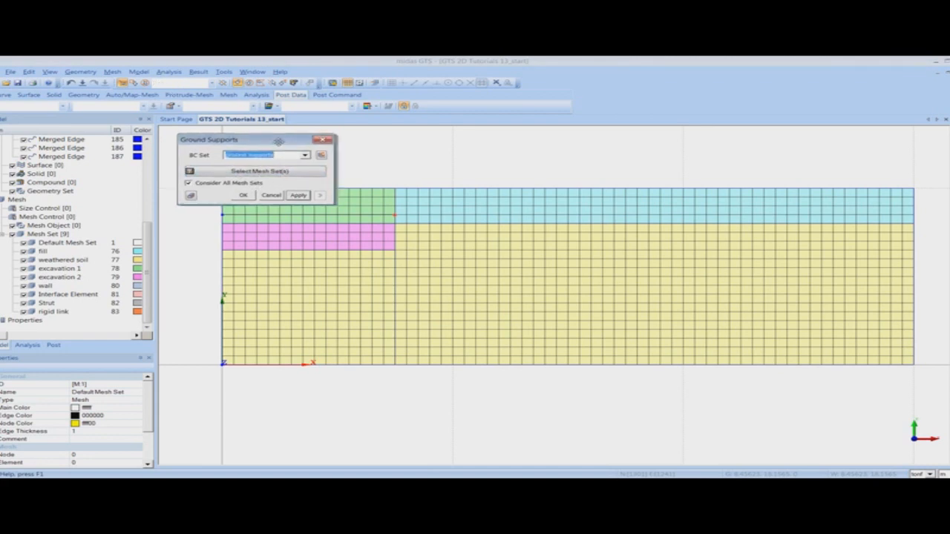
drag(281, 142, 188, 112)
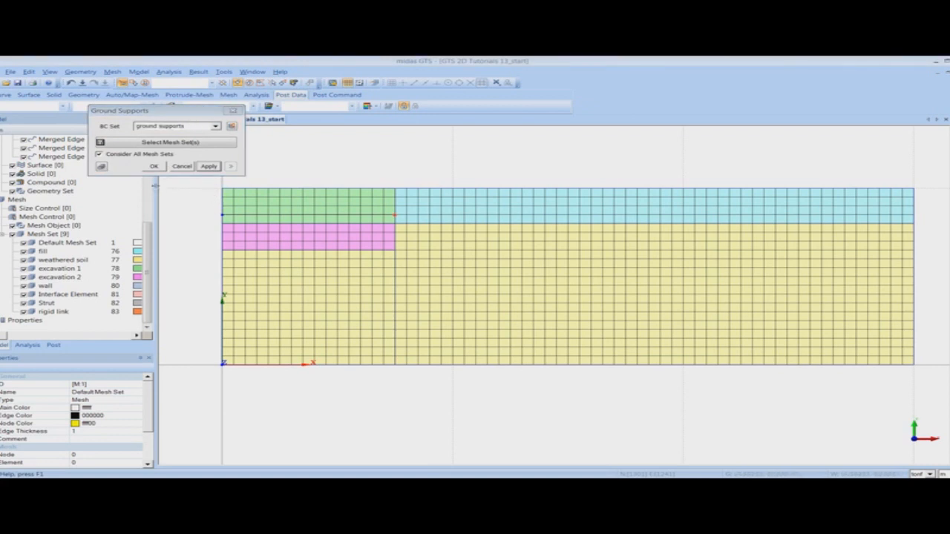
click(65, 243)
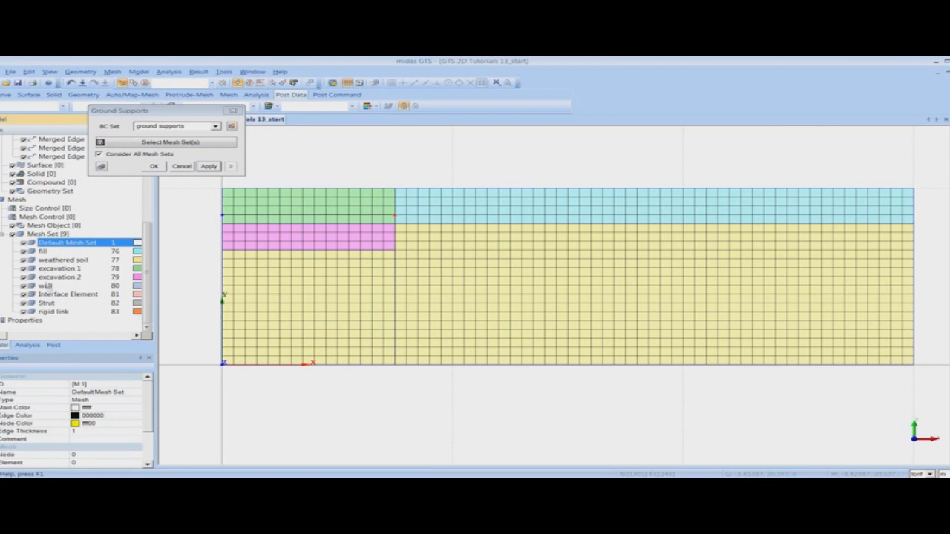
shift+click(61, 312)
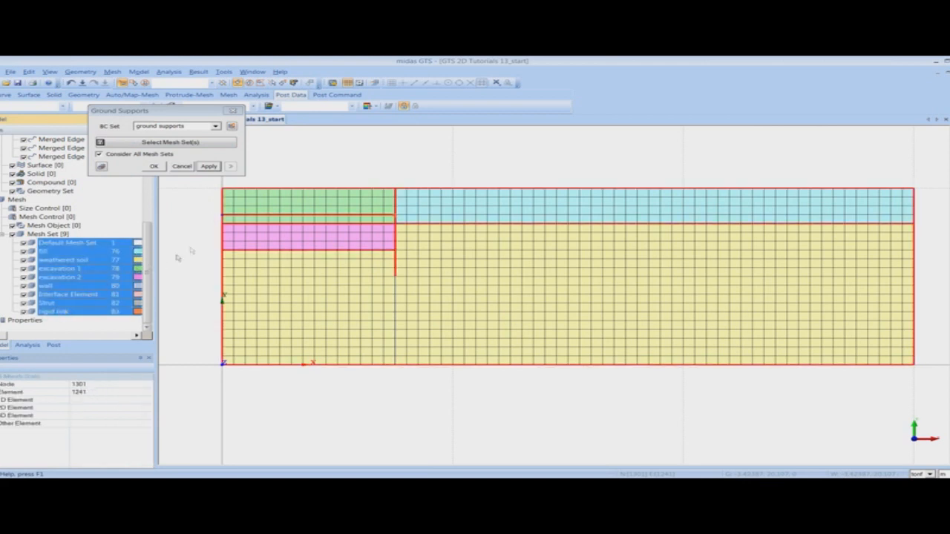
click(153, 167)
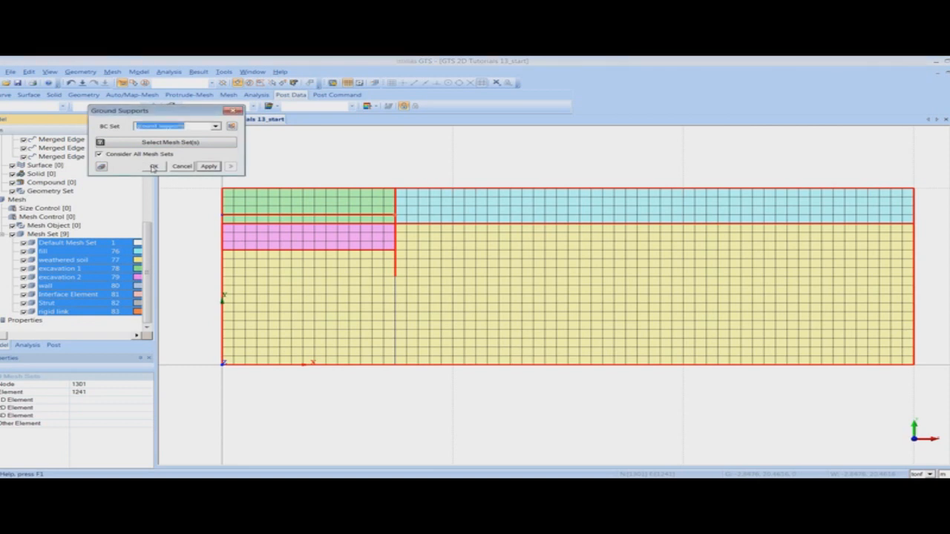
click(153, 167)
click(199, 167)
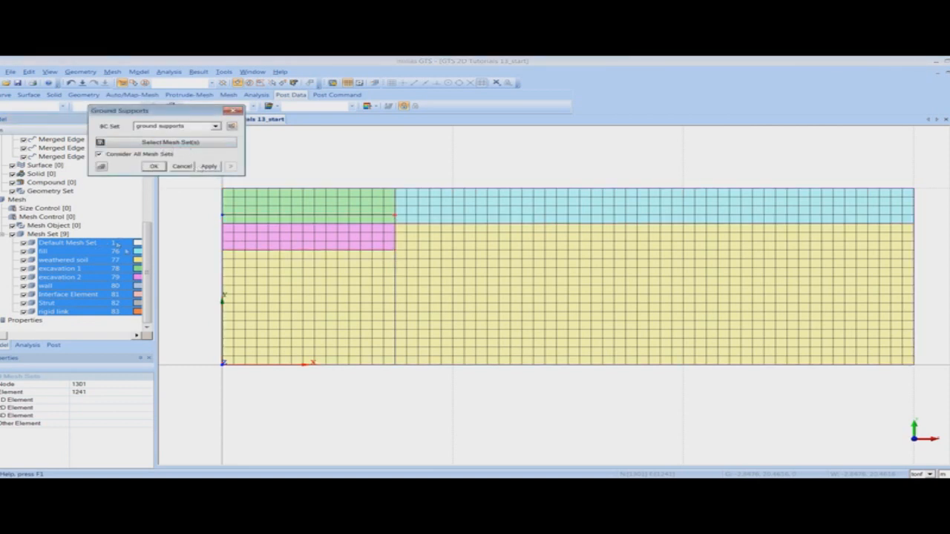
click(191, 236)
click(184, 145)
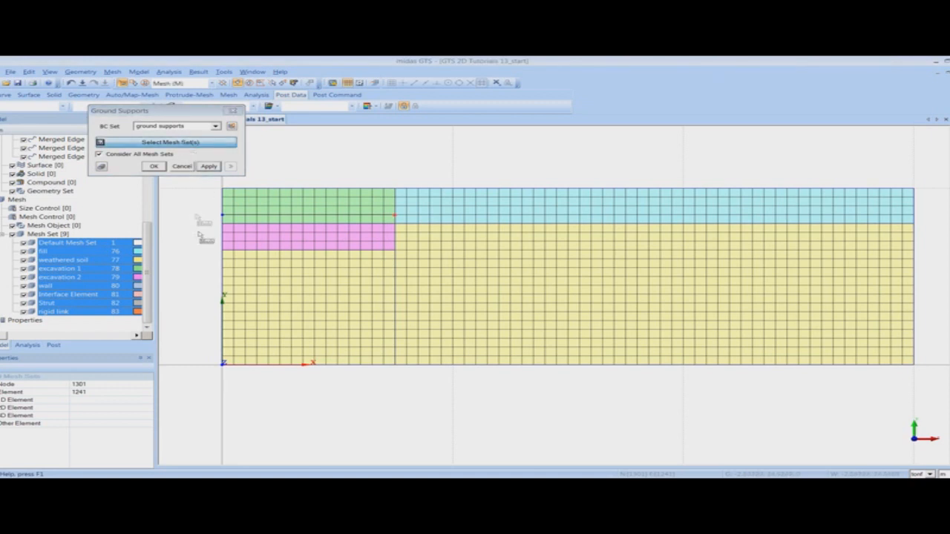
click(156, 165)
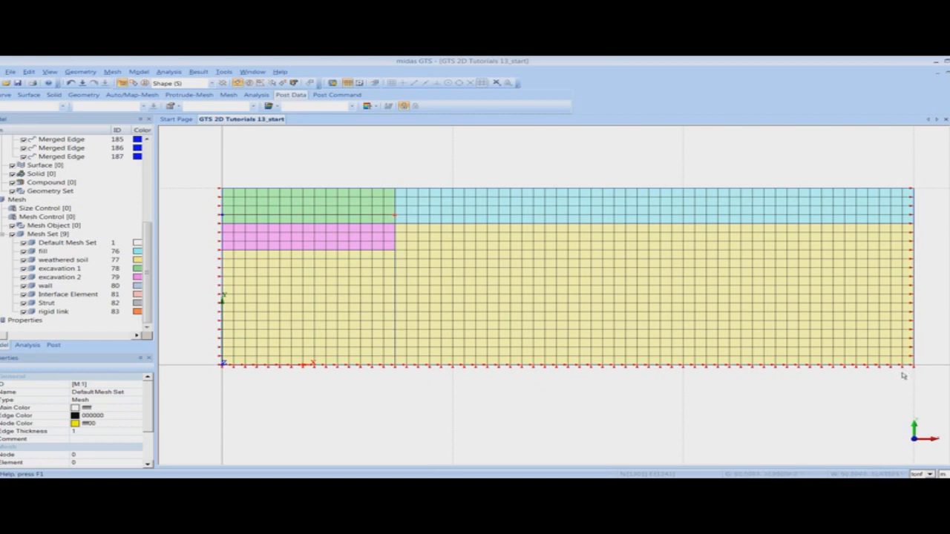
Create a nodal support in BC set strut support at the strut end on the symmetry side, constraining UX and UY.
click(138, 72)
mouse_move(158, 173)
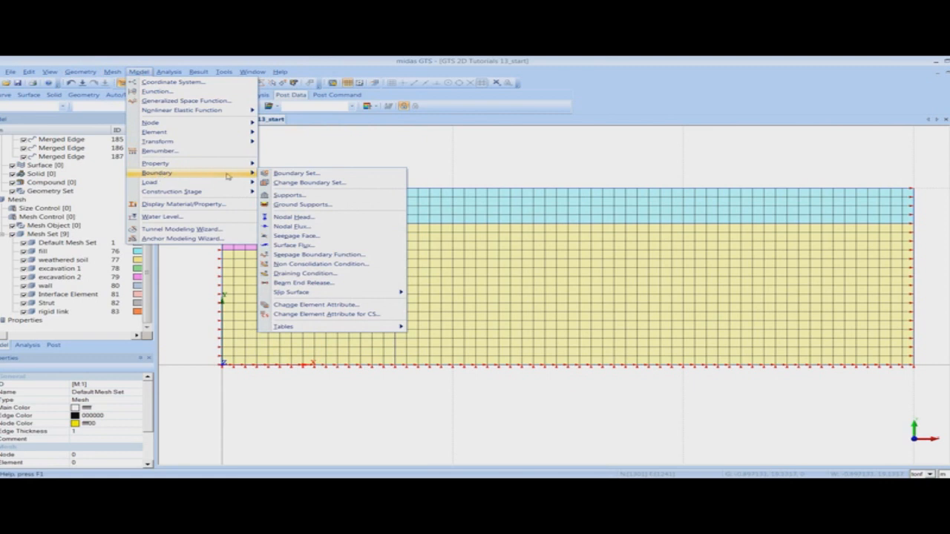
click(286, 195)
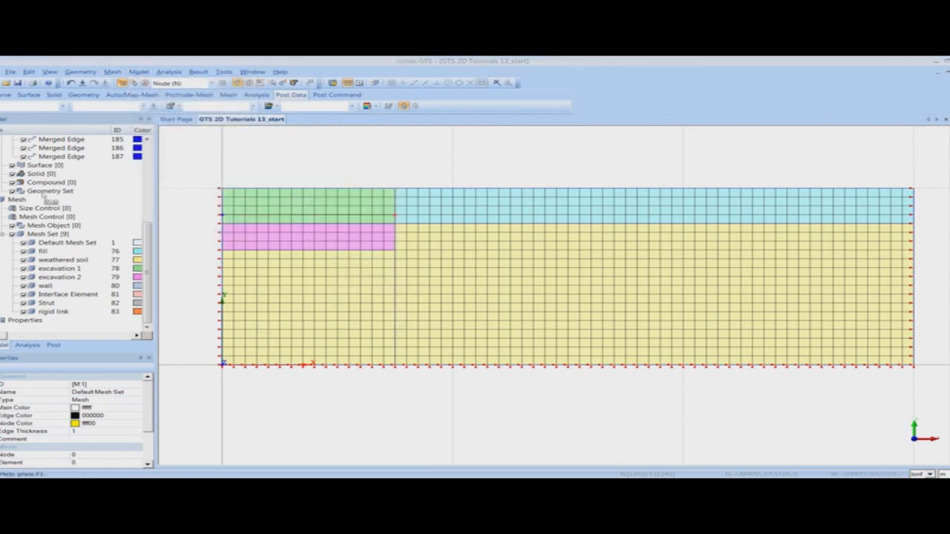
drag(2, 132, 155, 134)
text(strut support)
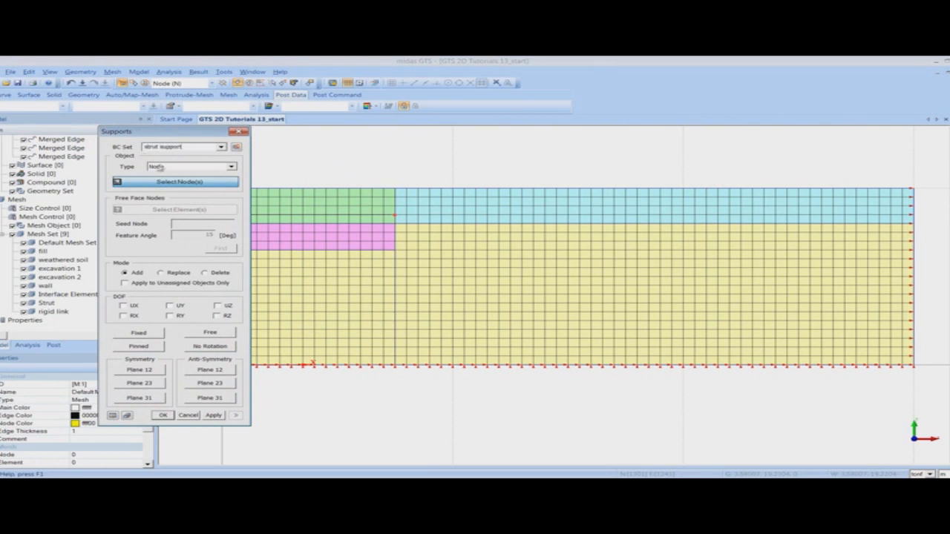
drag(179, 131, 116, 132)
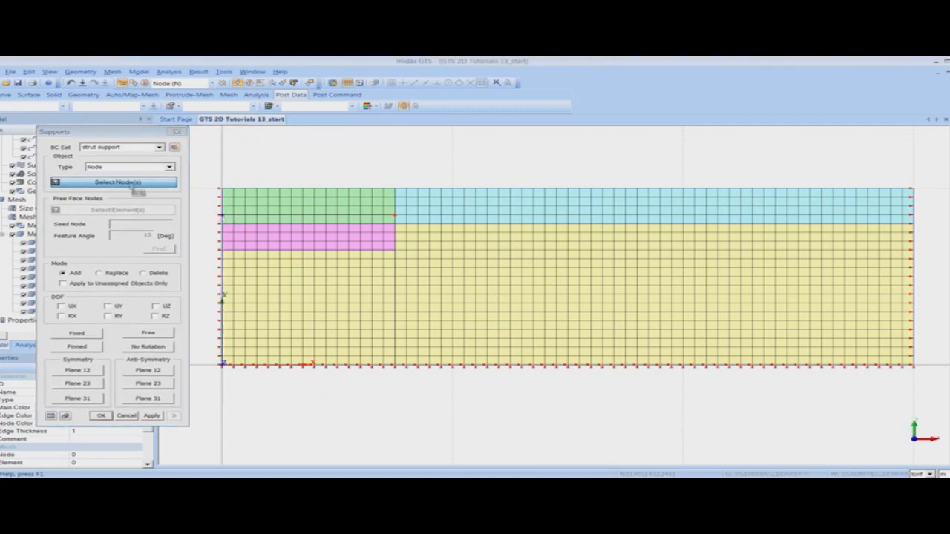
click(129, 184)
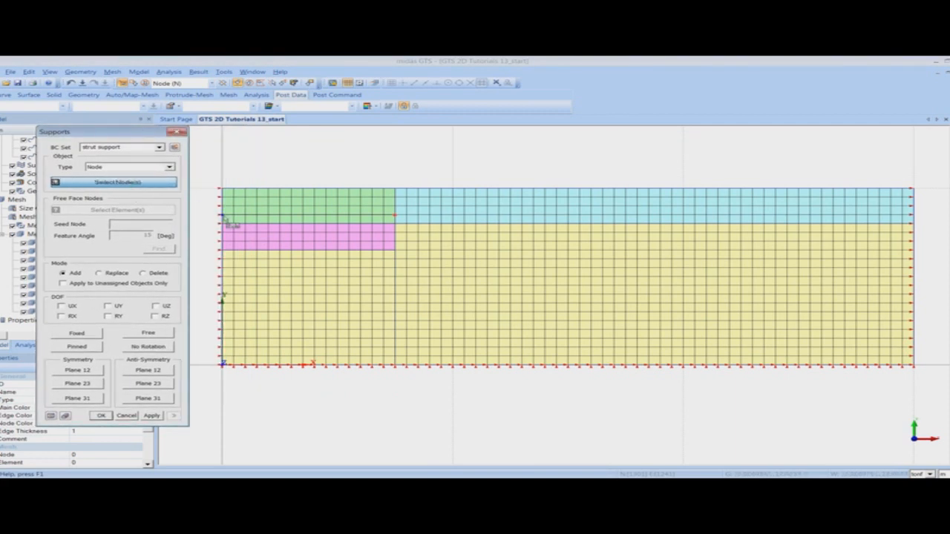
click(222, 215)
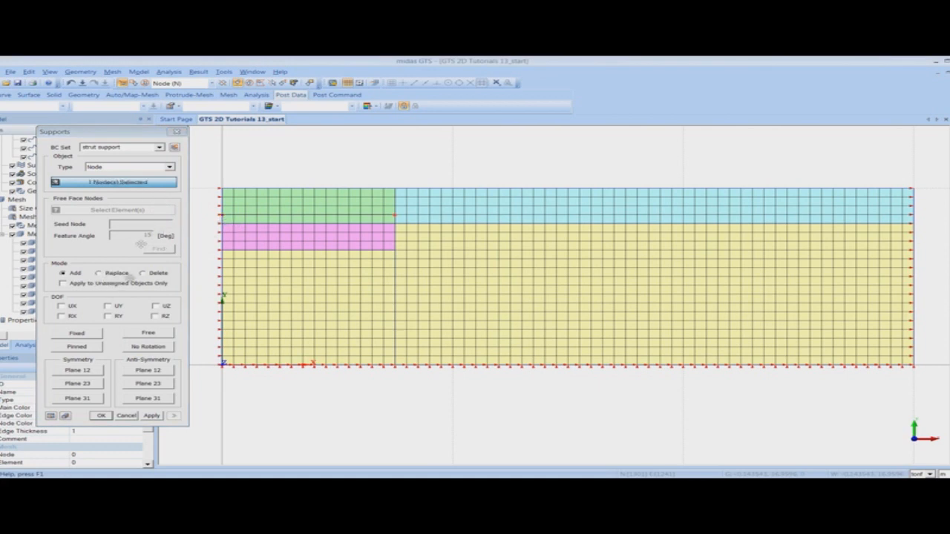
click(69, 307)
click(69, 306)
click(111, 305)
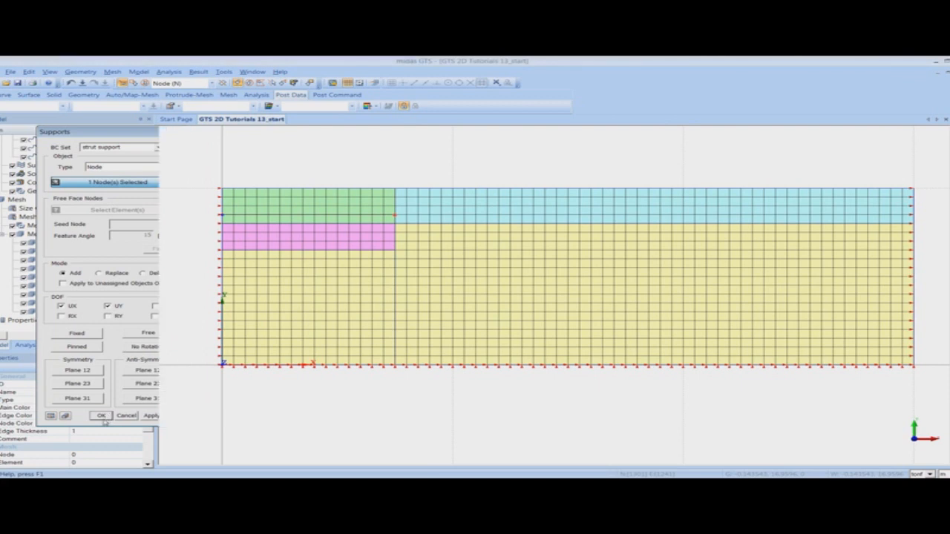
click(102, 416)
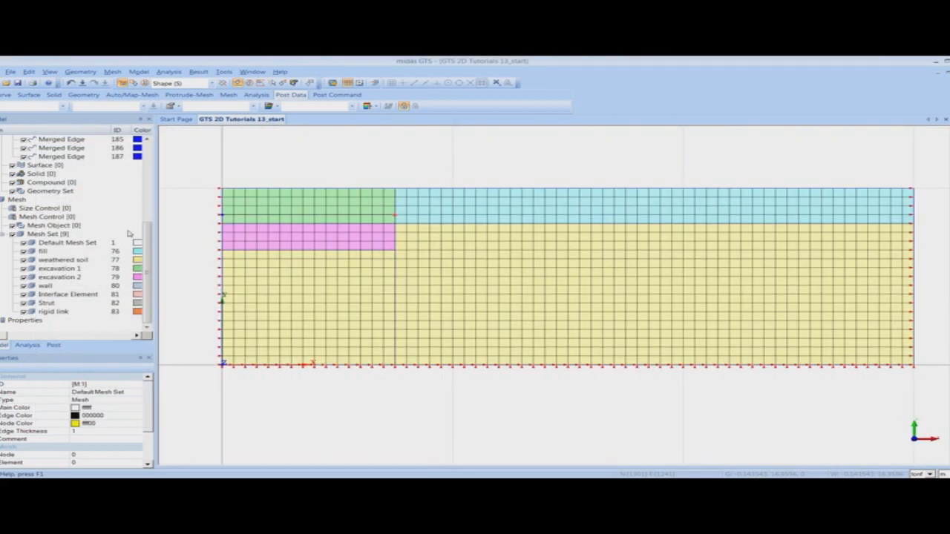
Add a self weight load in load set self weight with a Y factor of -1.
click(137, 72)
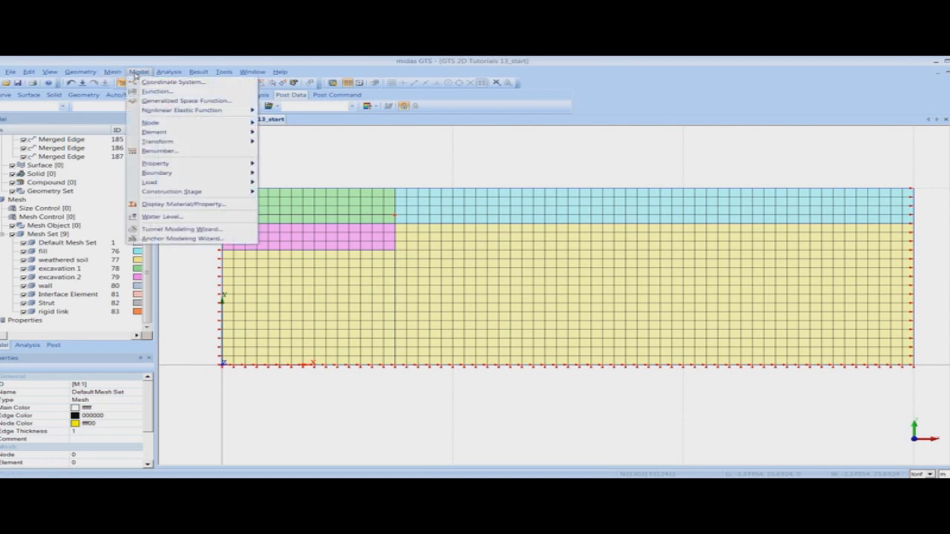
mouse_move(189, 180)
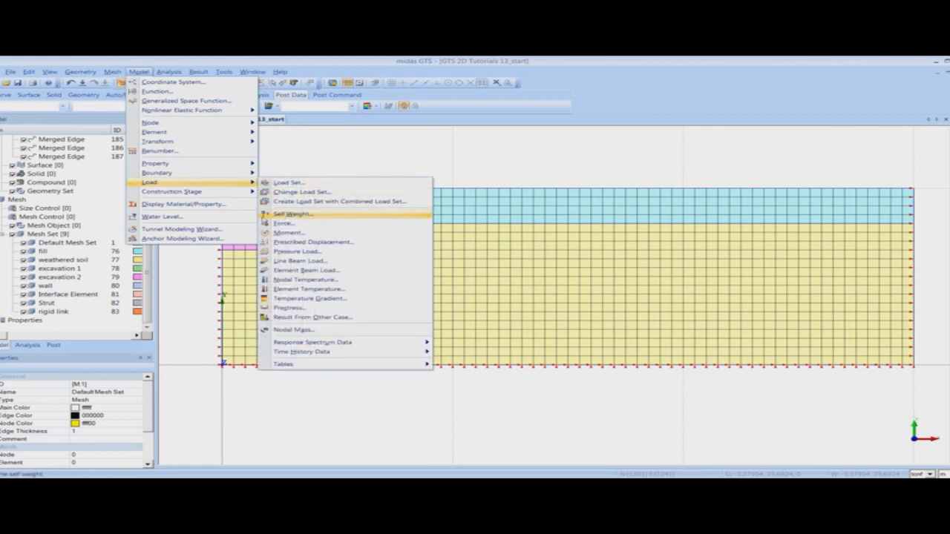
click(311, 215)
text(self weight)
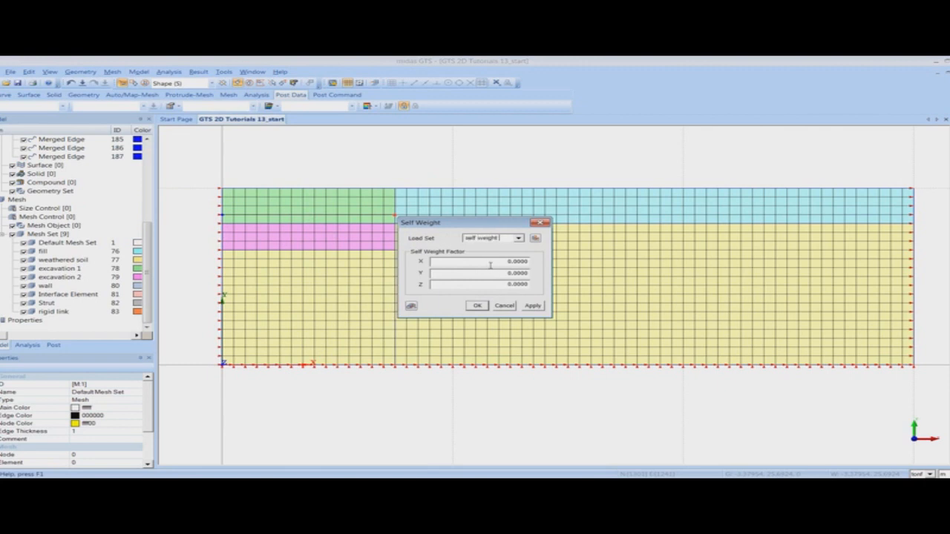
drag(479, 223, 357, 185)
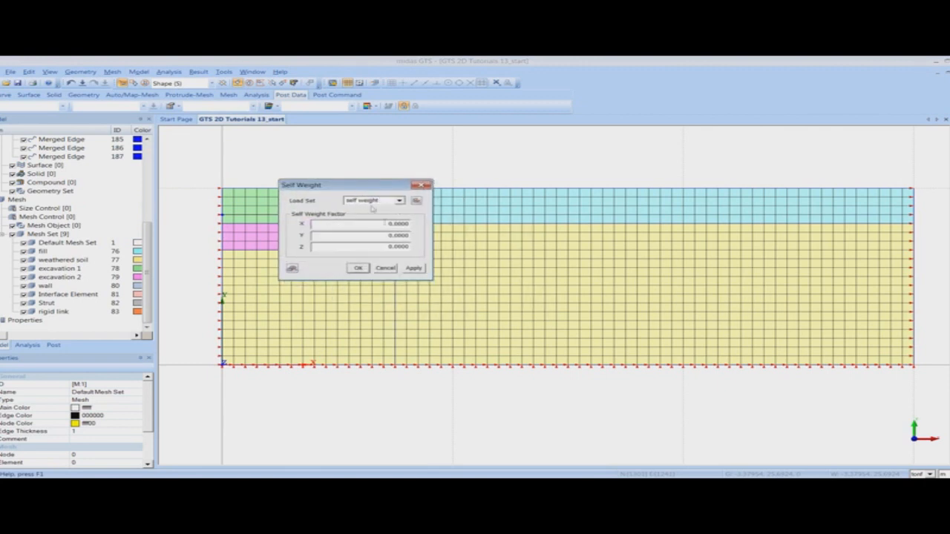
double_click(385, 237)
text(-1)
click(359, 269)
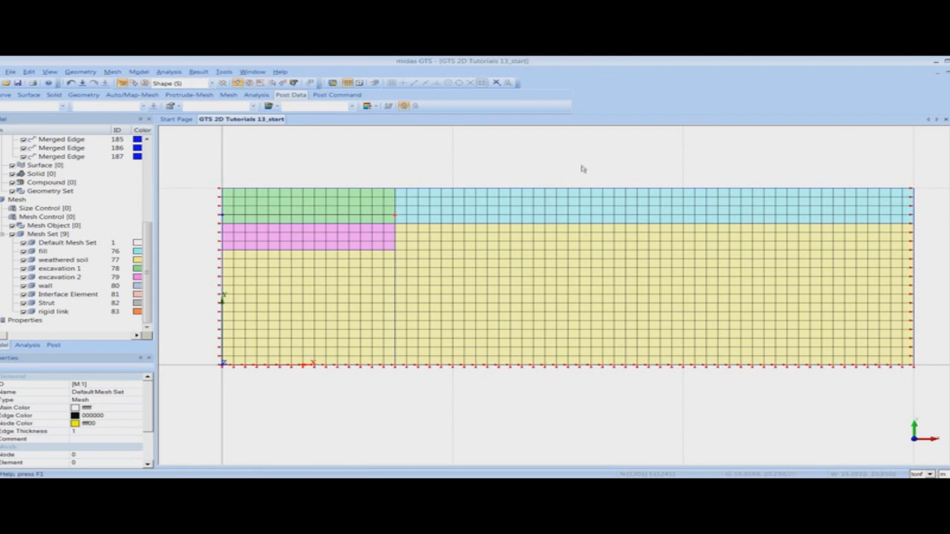
Create an Edge Pressure load in load set pressure load on the element edges along the ground surface of the fill outside the excavation.
click(138, 72)
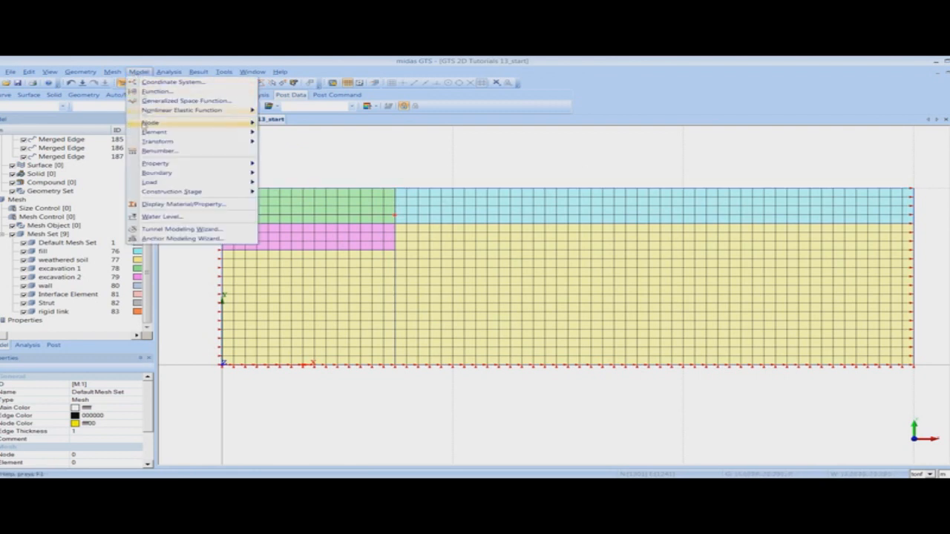
mouse_move(152, 183)
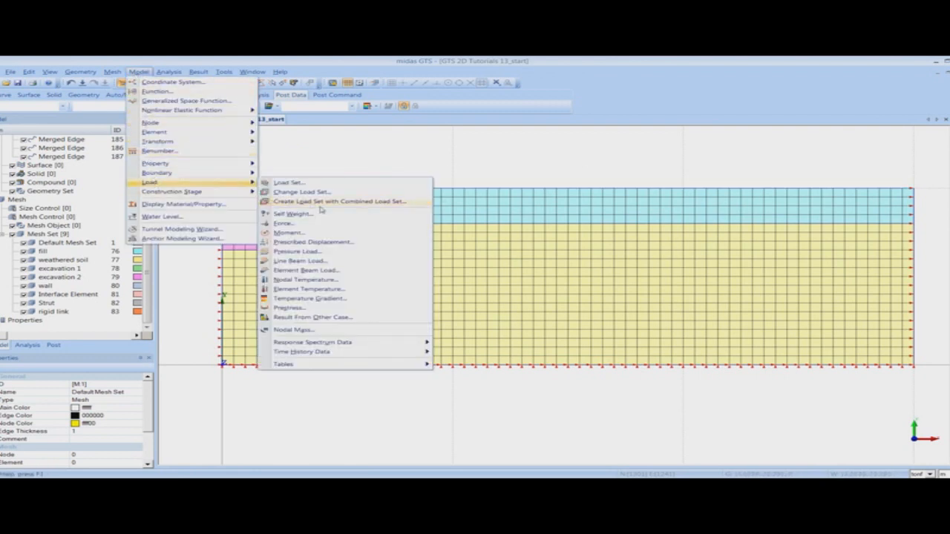
click(337, 253)
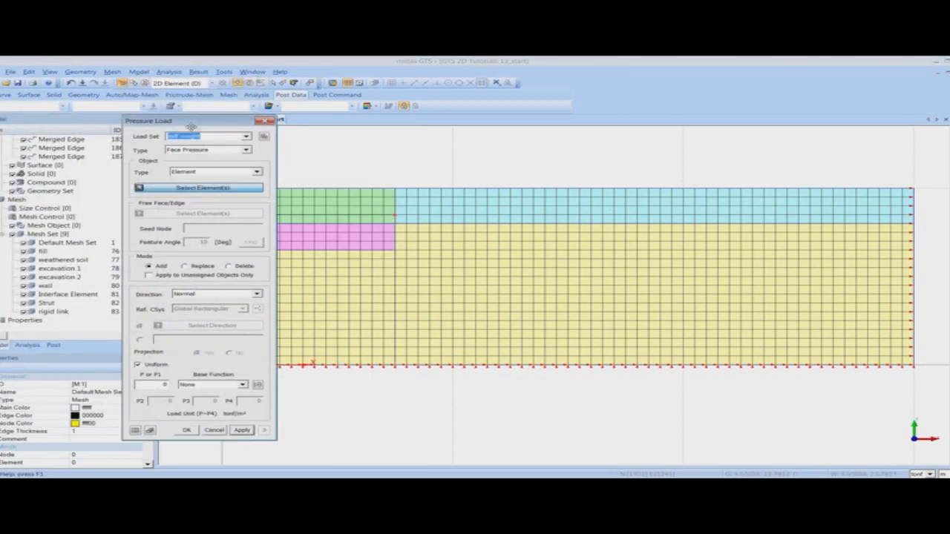
text(pres)
click(190, 151)
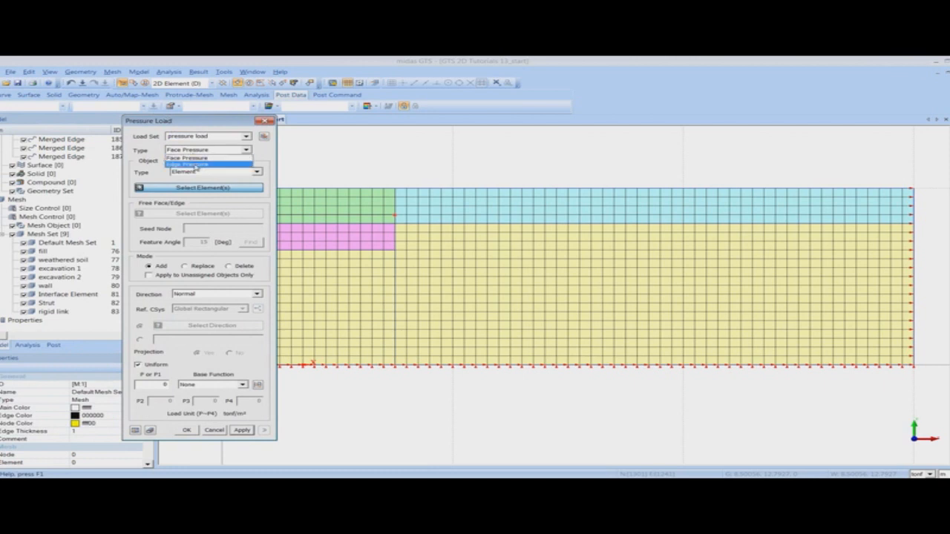
click(200, 165)
click(187, 188)
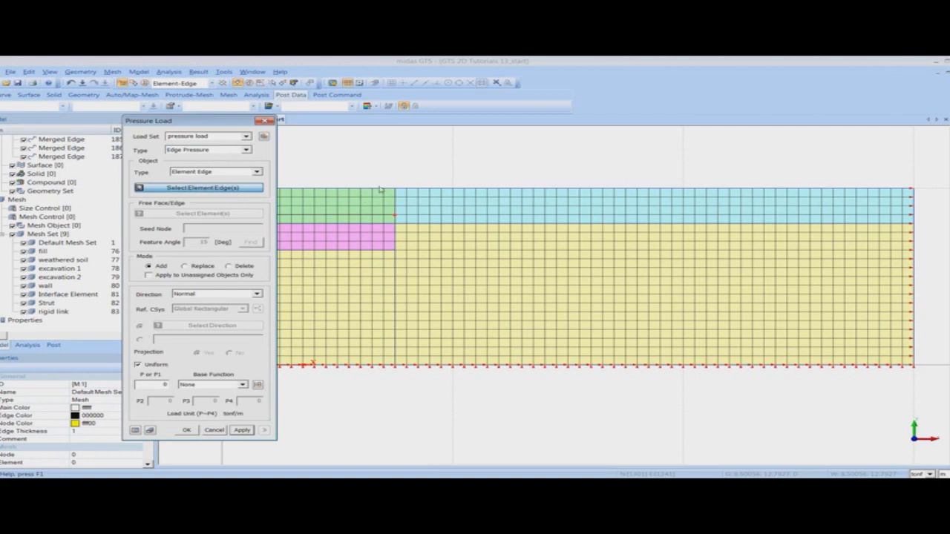
drag(393, 180, 920, 201)
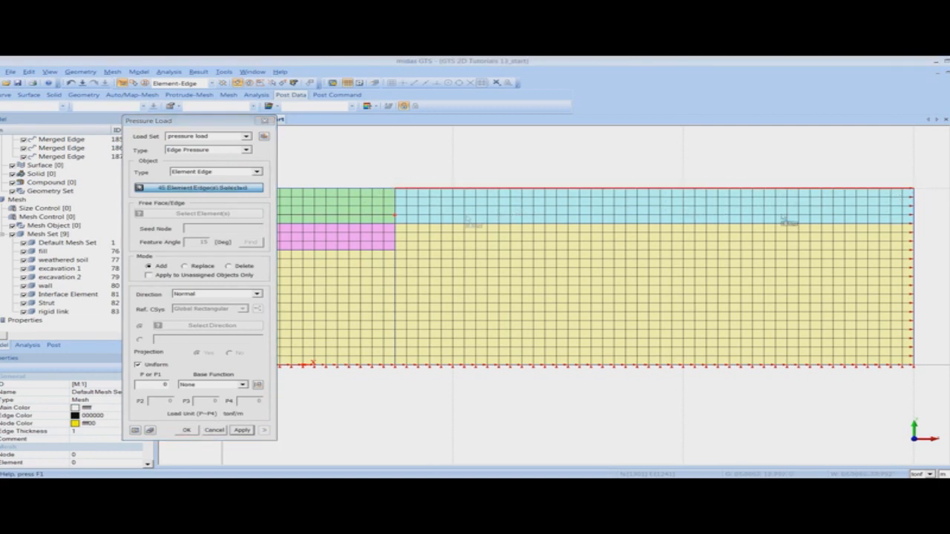
click(163, 385)
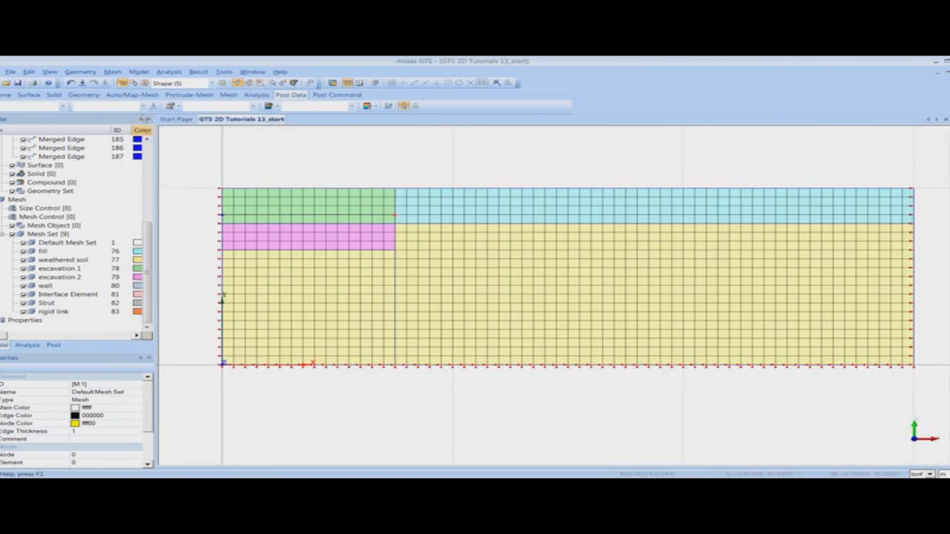
Create the first construction stage in Define Construction Stage and name it initial.
click(139, 72)
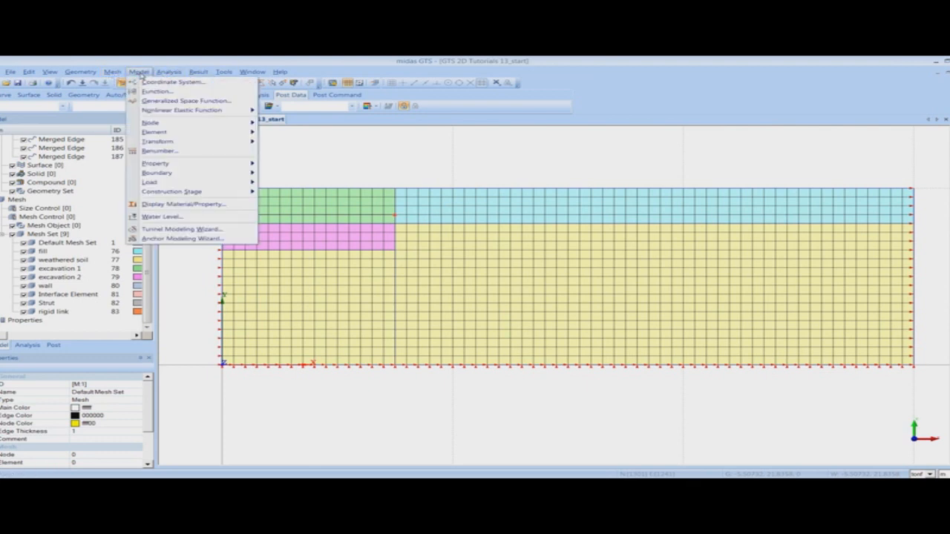
mouse_move(172, 192)
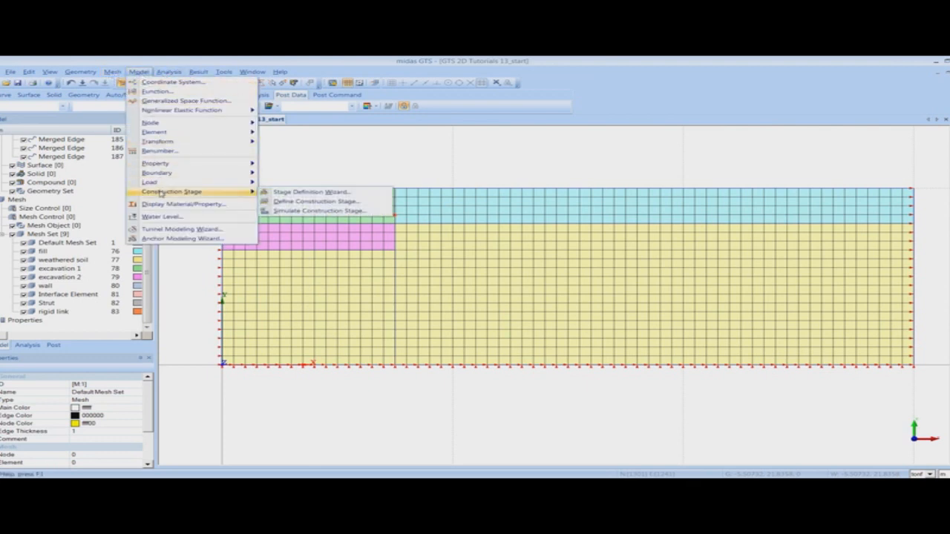
click(318, 202)
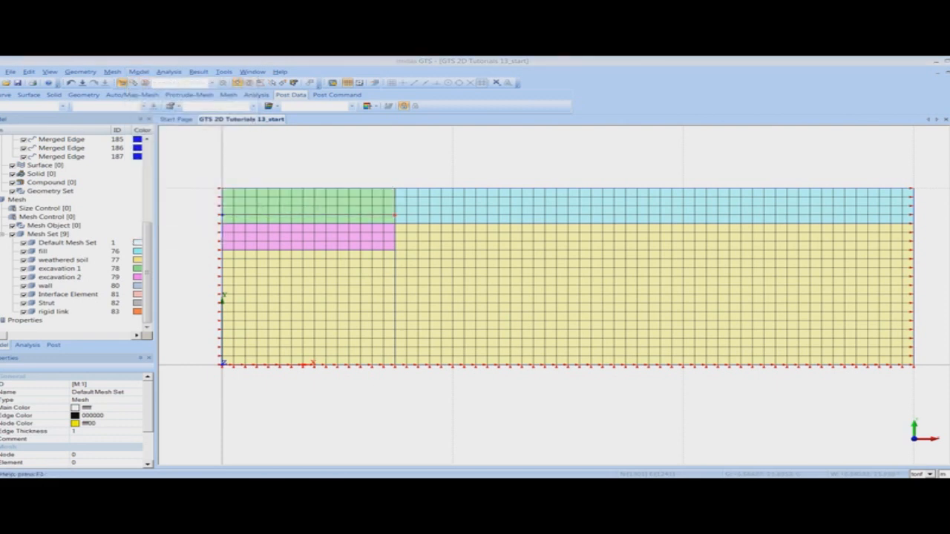
drag(6, 136, 326, 133)
click(319, 152)
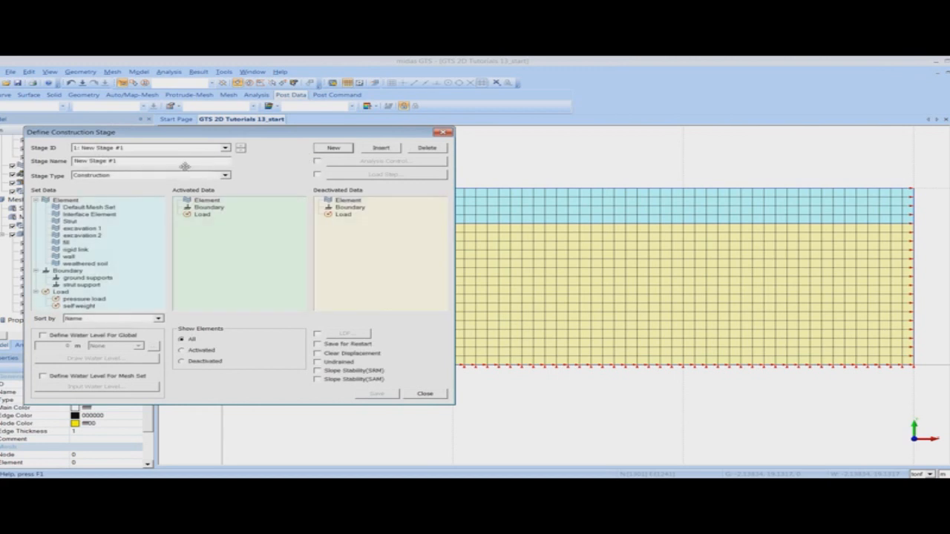
drag(157, 163, 77, 162)
text(init)
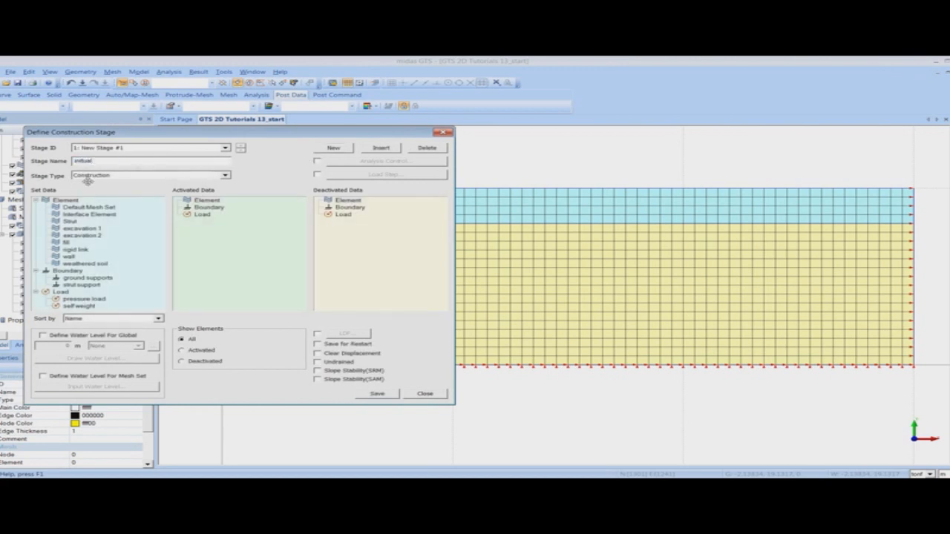
text(ial)
Activate the excavation 1, excavation 2, fill, rigid link and weathered soil mesh sets in the initial stage.
click(92, 213)
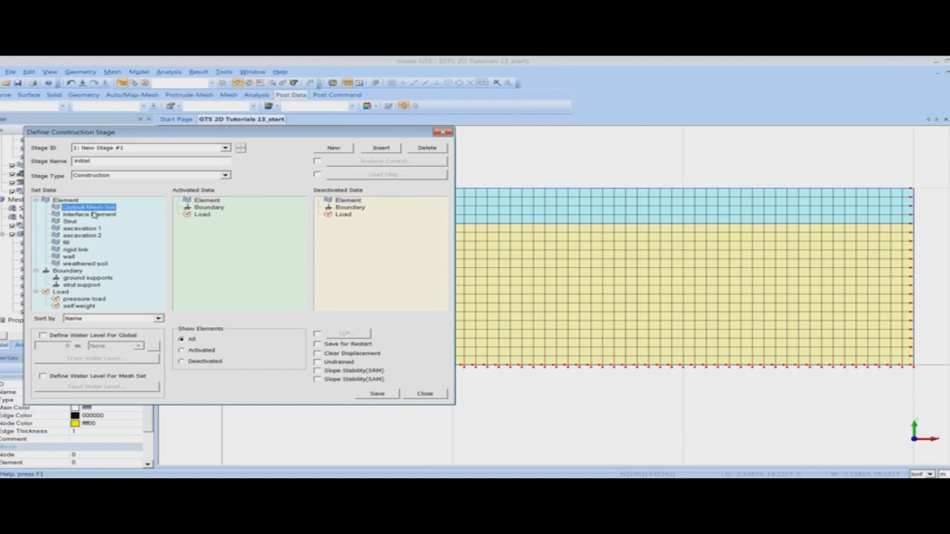
click(84, 235)
ctrl+click(81, 227)
ctrl+click(74, 243)
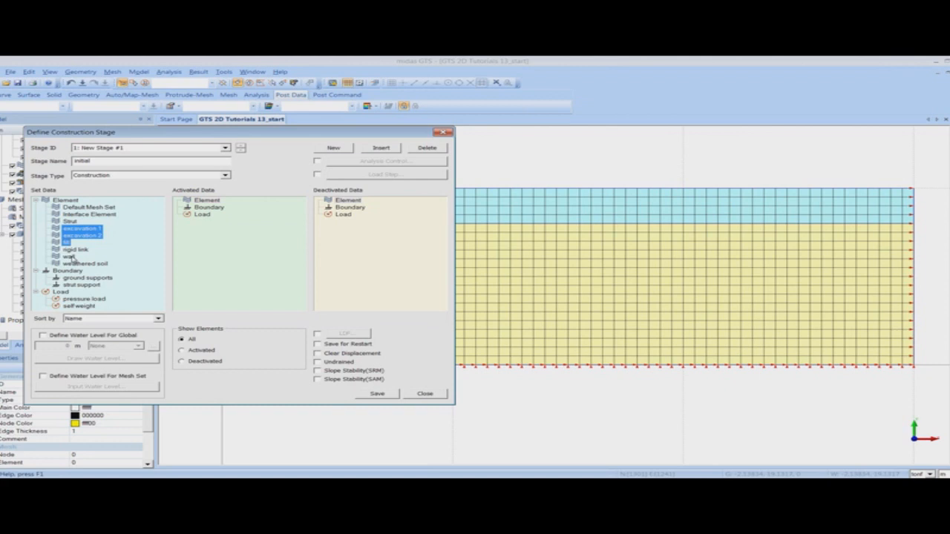
ctrl+click(75, 250)
ctrl+click(84, 264)
drag(95, 235, 245, 237)
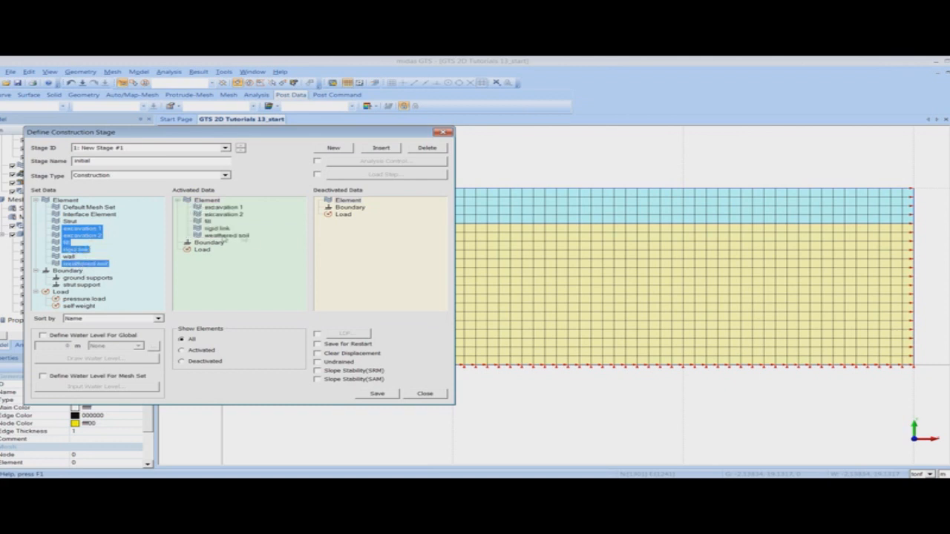
Activate ground supports and self weight in the initial stage, enable Clear Displacement and save the stage.
drag(88, 278, 239, 274)
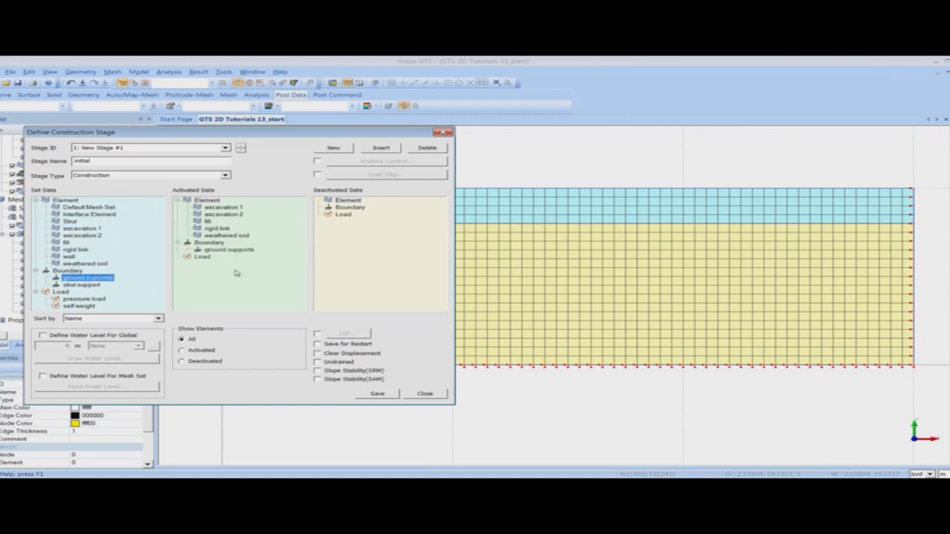
click(80, 305)
drag(86, 304, 255, 291)
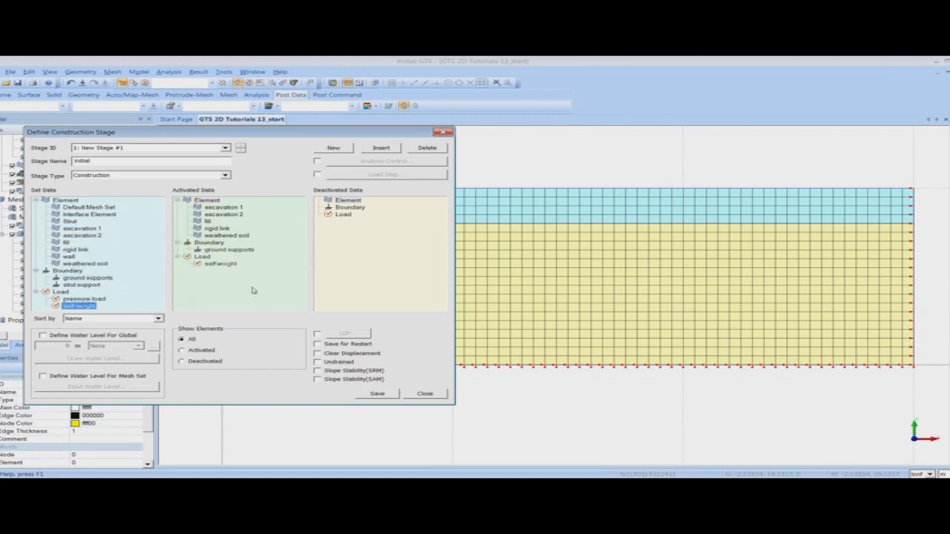
click(319, 354)
click(376, 393)
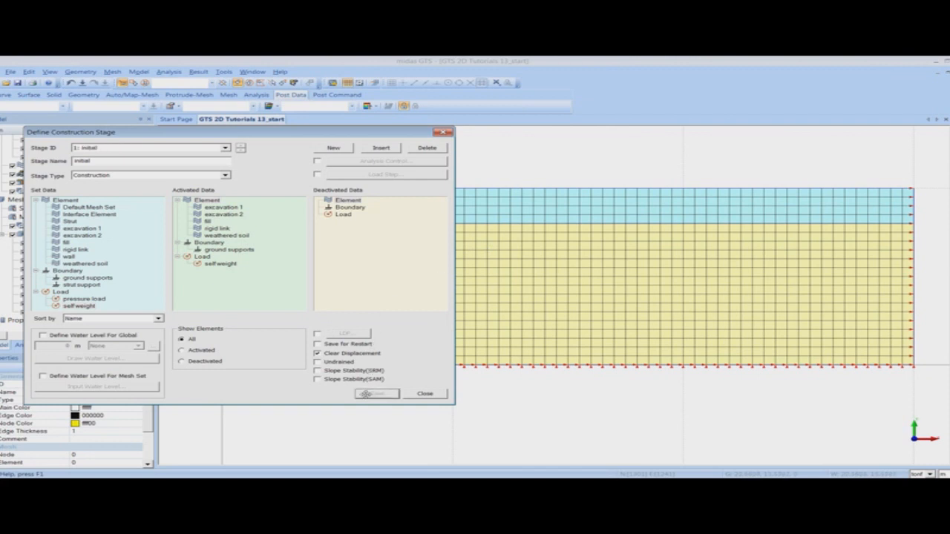
Add a second construction stage named wall installation and activate the wall and Interface Element mesh sets in it.
click(333, 147)
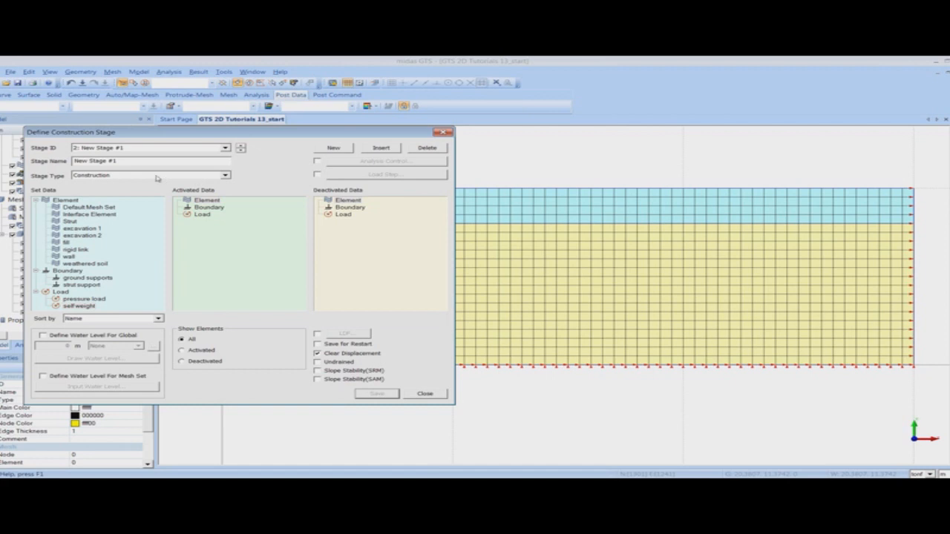
text(wall i)
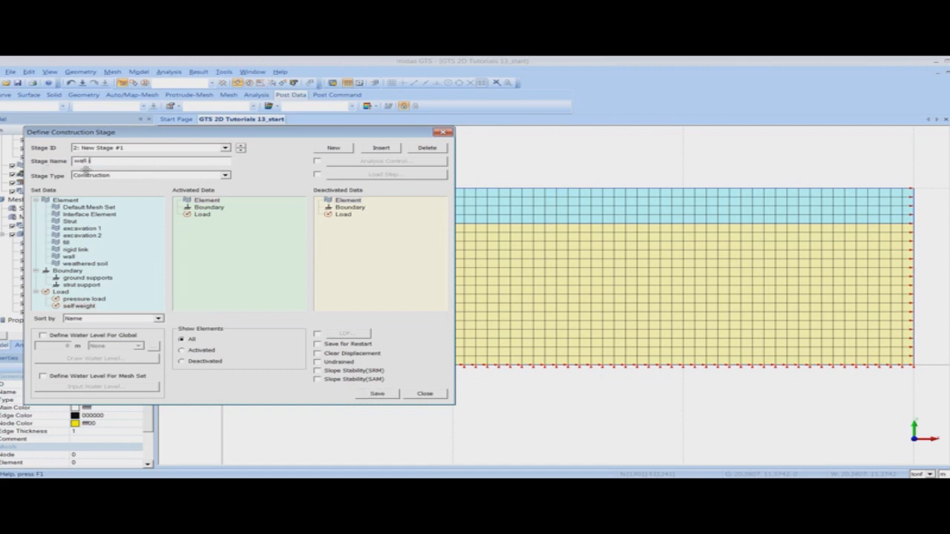
text(nstallation)
drag(71, 257, 207, 254)
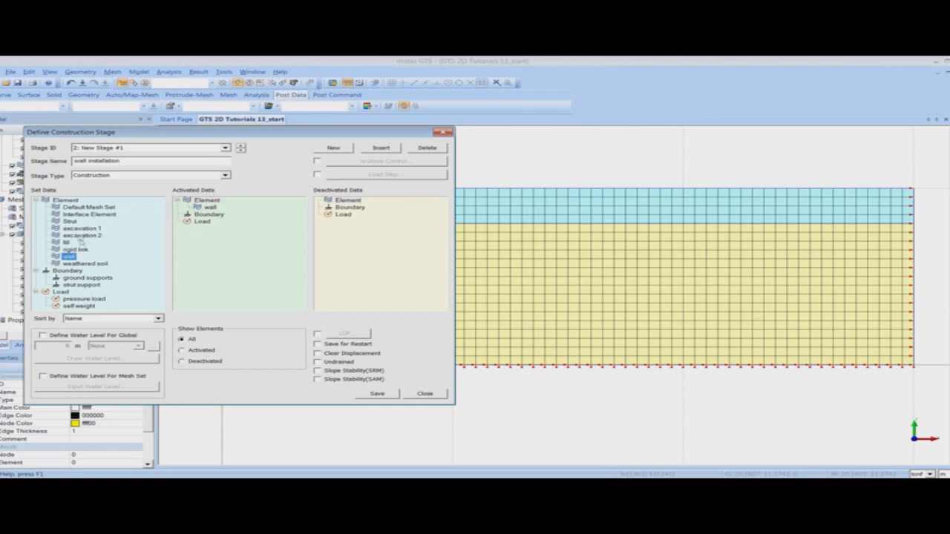
drag(93, 215, 233, 236)
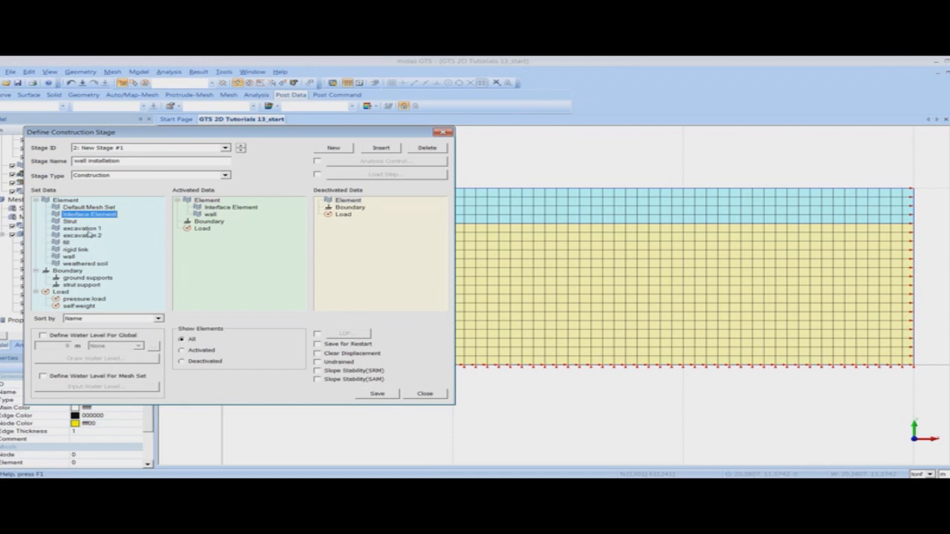
Deactivate the rigid link mesh set in the wall installation stage and save the stage.
drag(79, 250, 352, 252)
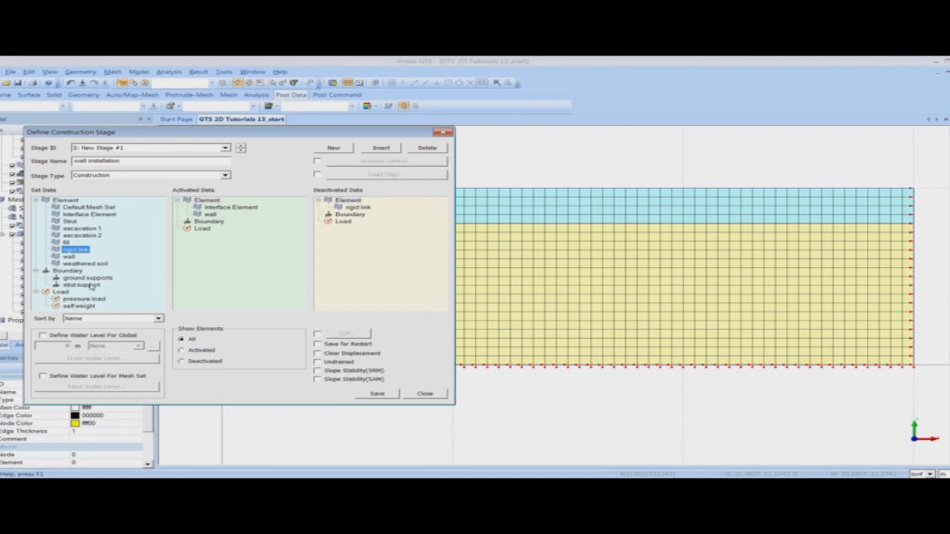
click(368, 393)
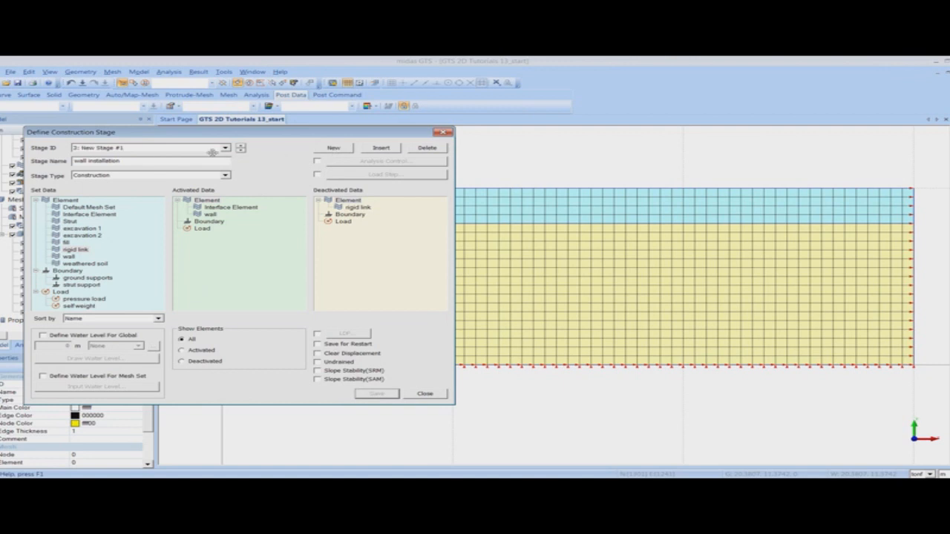
Name the third construction stage excavation 1 and deactivate the excavation 1 mesh set in it.
text(e)
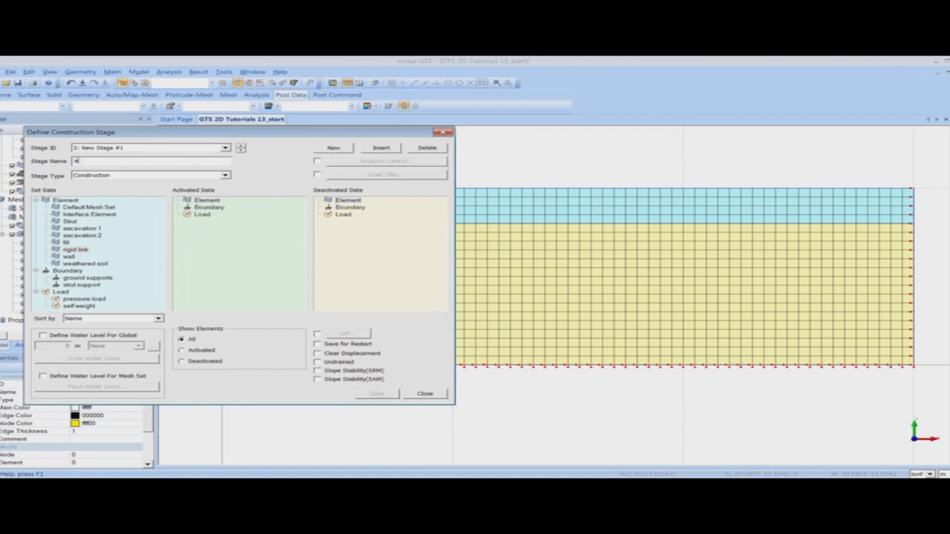
text(xcavation 1)
click(87, 230)
drag(87, 230, 343, 225)
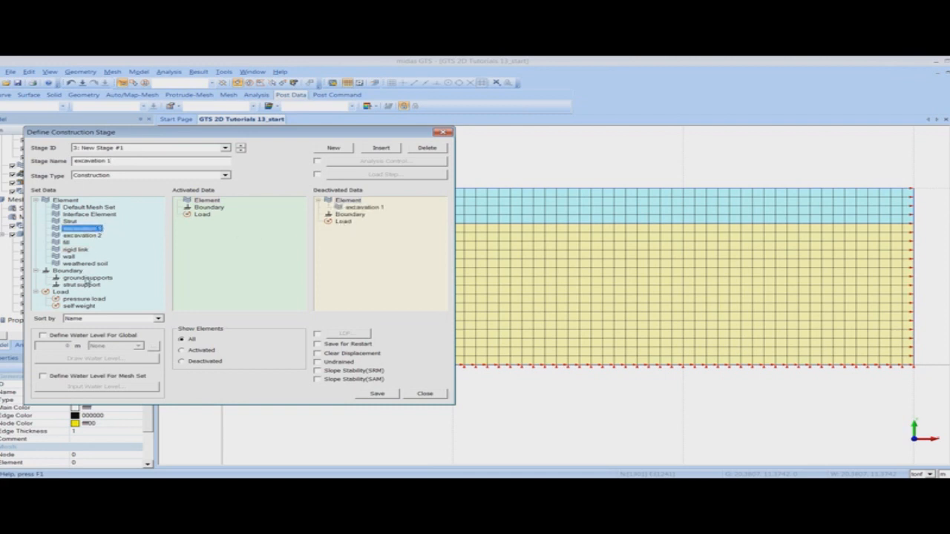
Activate the pressure load, Strut mesh set and strut support in the excavation 1 stage, and save it.
drag(84, 299, 233, 265)
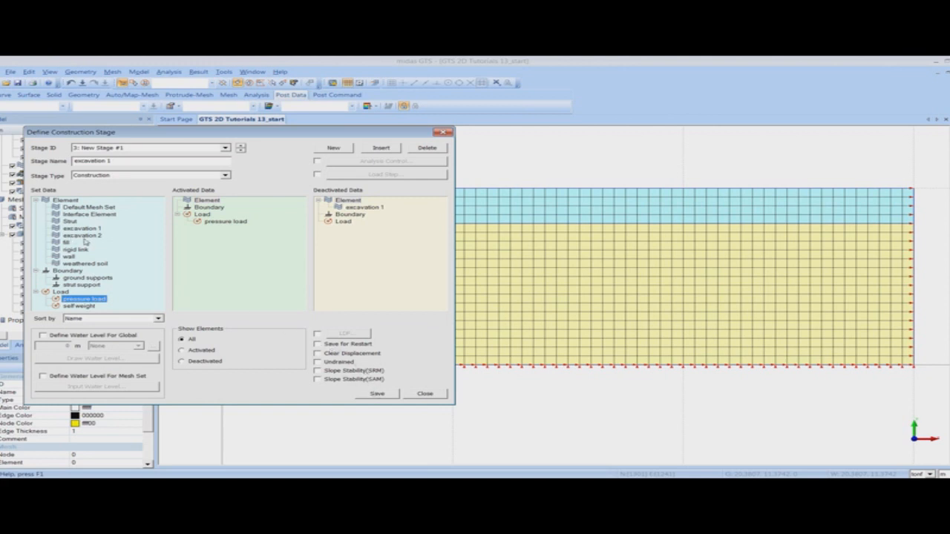
drag(71, 220, 211, 219)
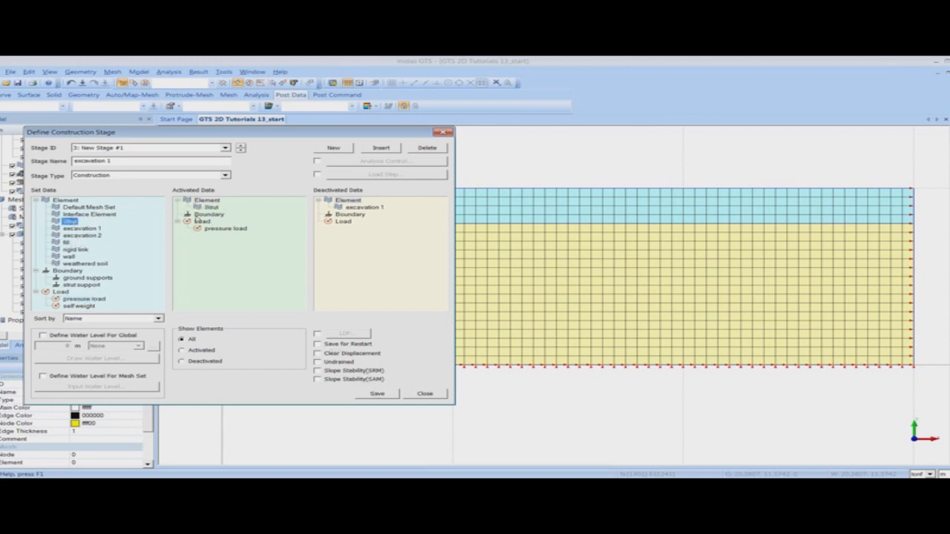
drag(82, 284, 211, 245)
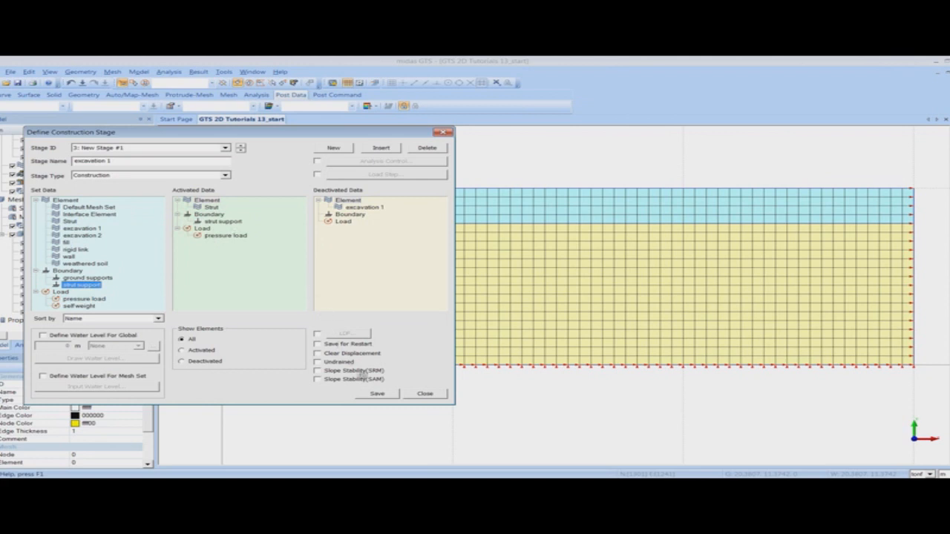
click(378, 394)
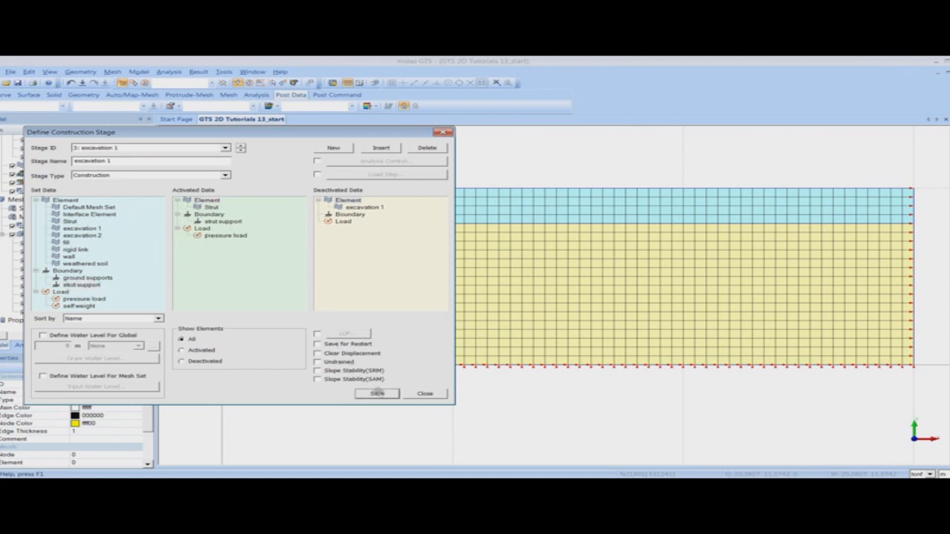
Add a fourth stage named excavation 2 with the excavation 2 mesh set deactivated, save it and close the stage definition.
click(333, 148)
drag(159, 163, 6, 159)
text(excavation 2)
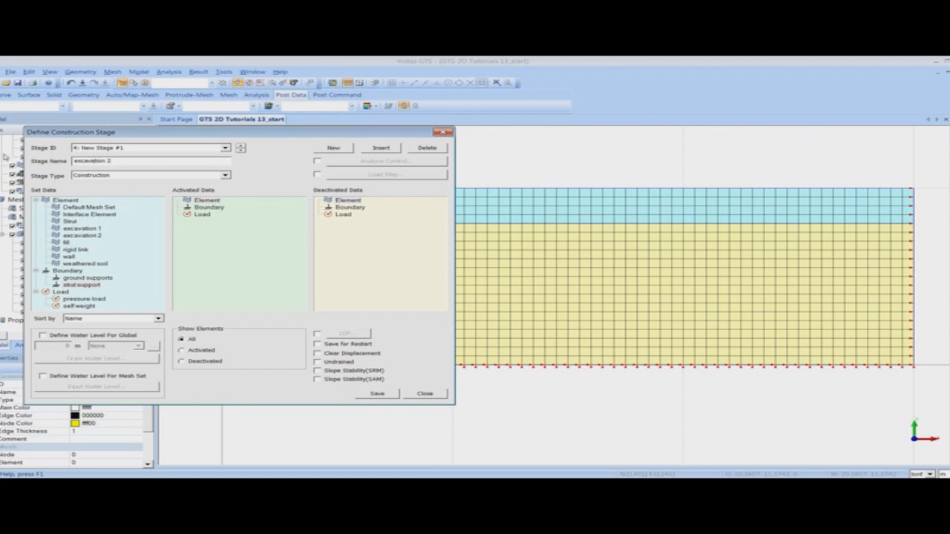
drag(93, 237, 347, 224)
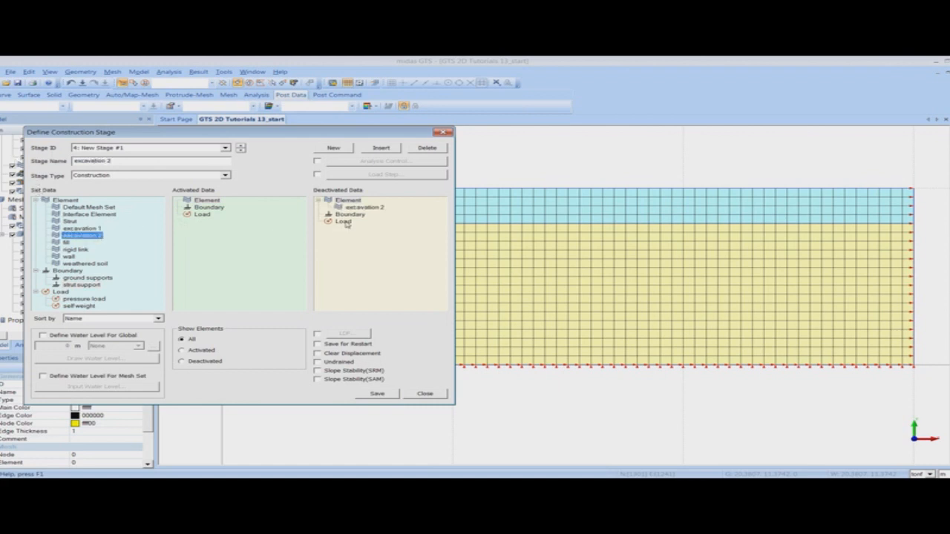
click(377, 394)
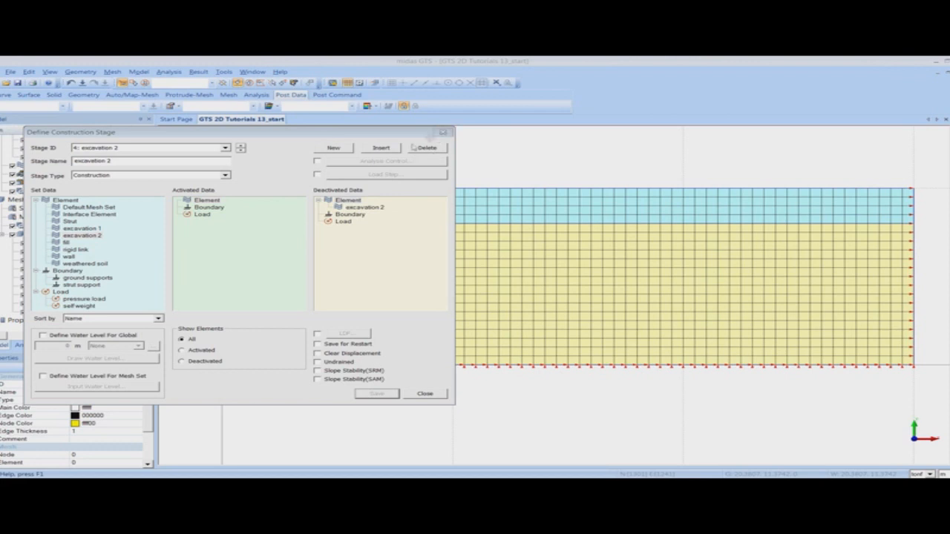
click(443, 132)
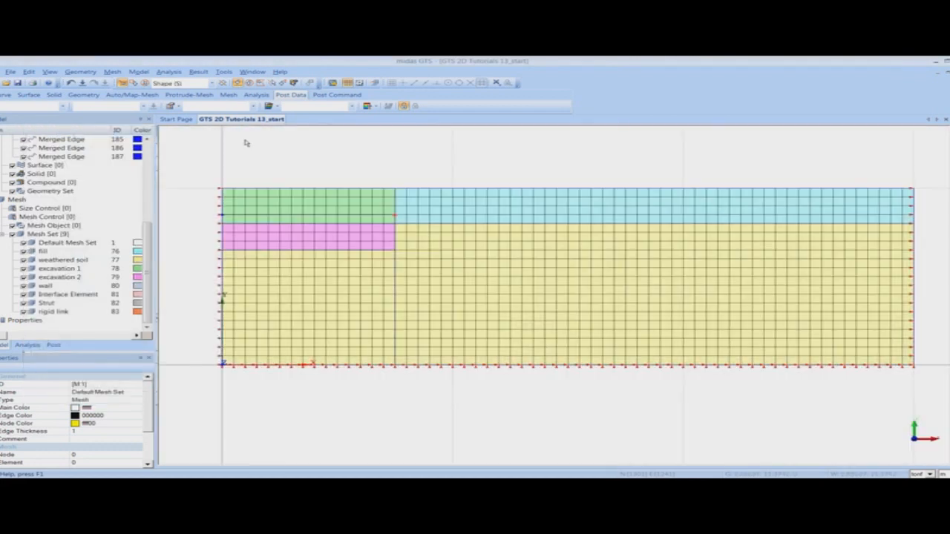
Add an analysis case named wall interface with the analysis type Construction Stage.
click(169, 72)
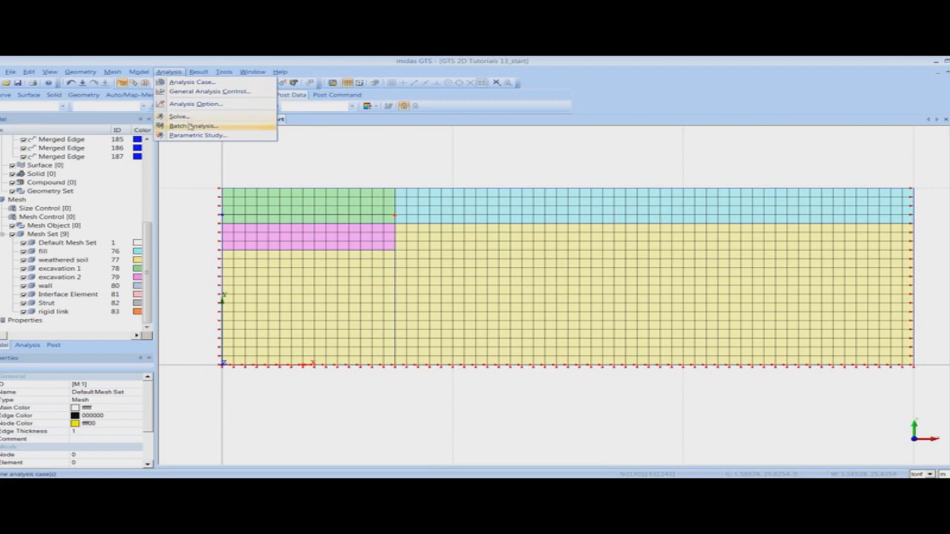
click(191, 81)
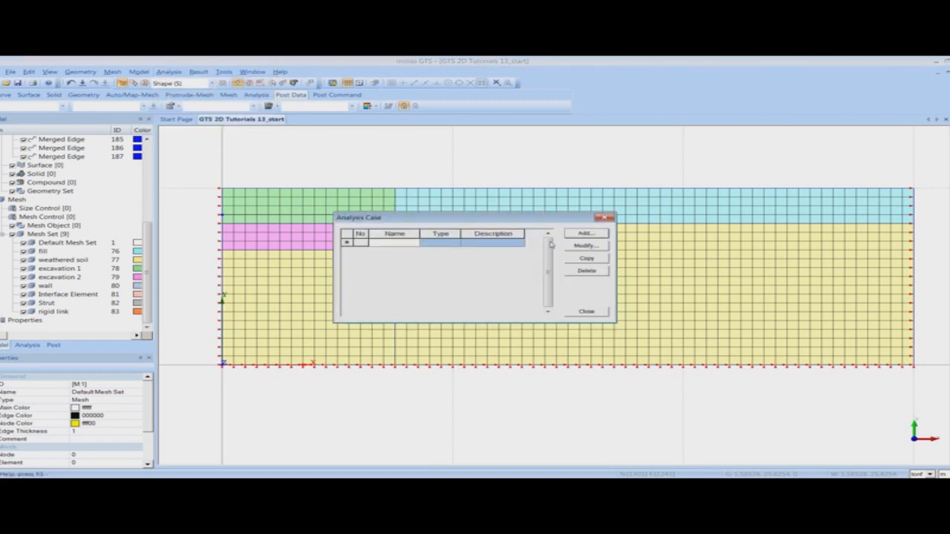
click(586, 233)
text(wall interface)
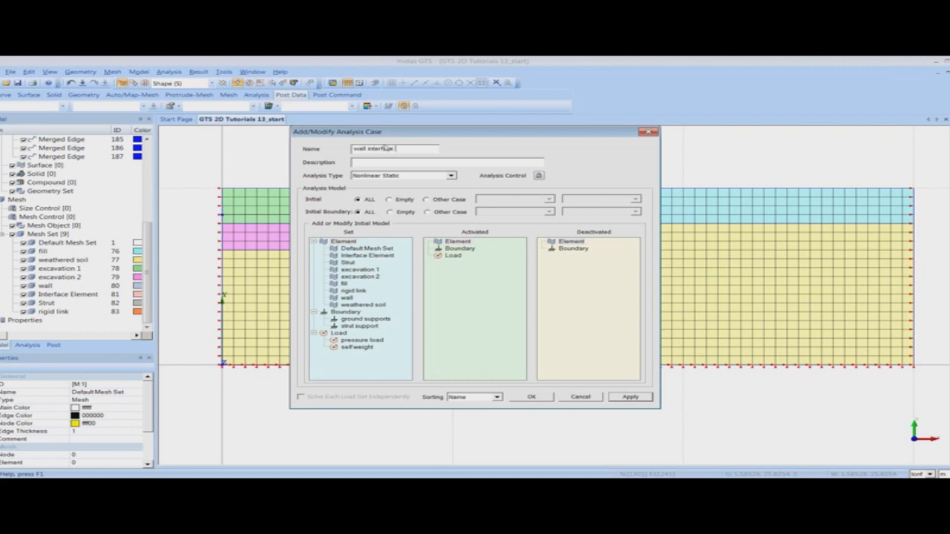
click(404, 177)
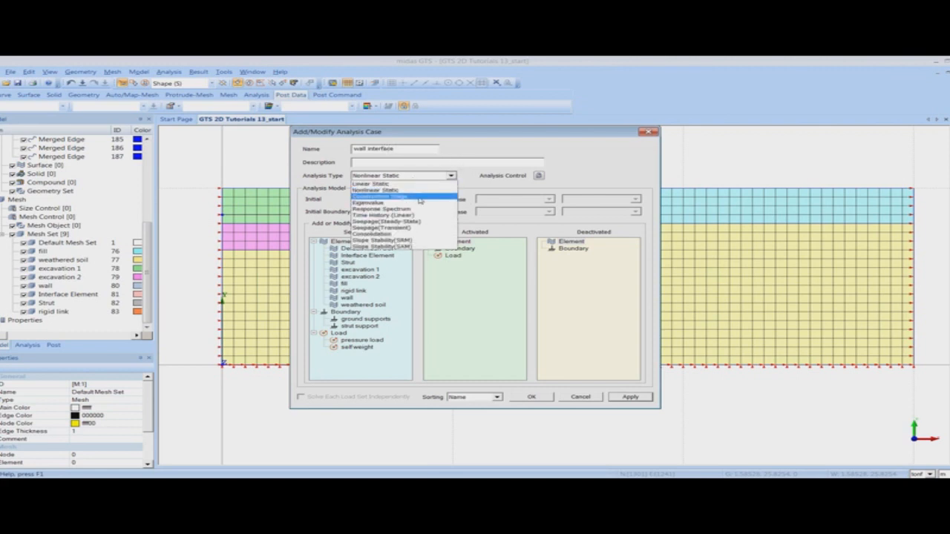
click(421, 198)
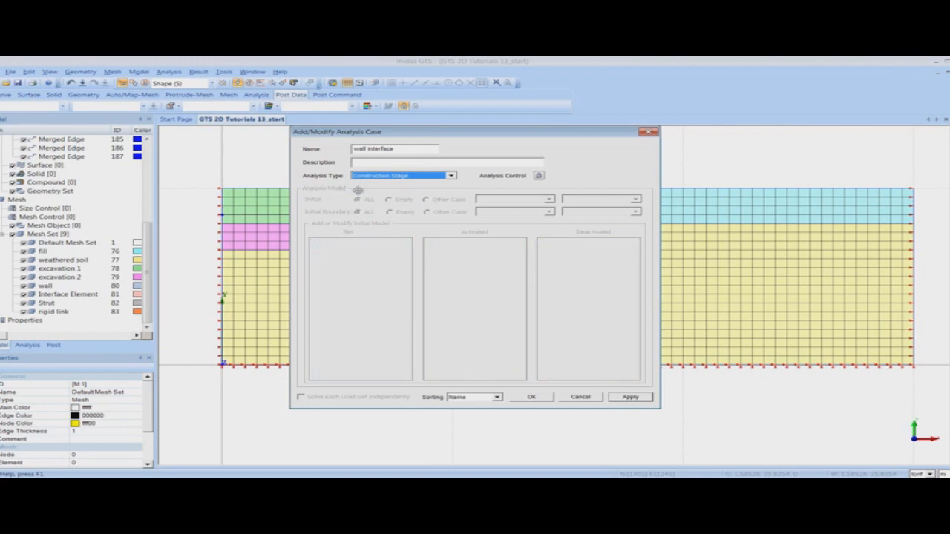
In the case's analysis control, enable initial as the Initial Stage for Stress Analysis with Ko Condition, and save the analysis case.
click(538, 176)
click(412, 201)
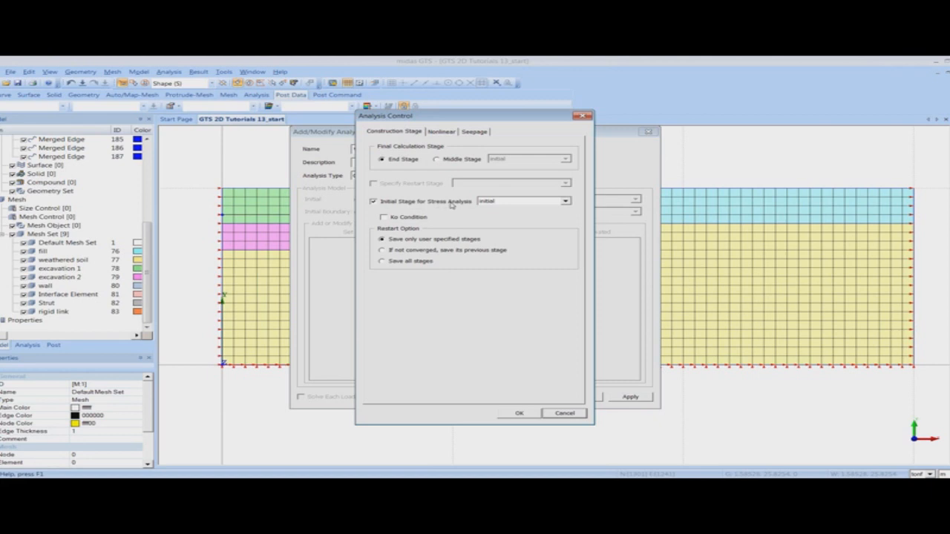
click(401, 220)
click(522, 413)
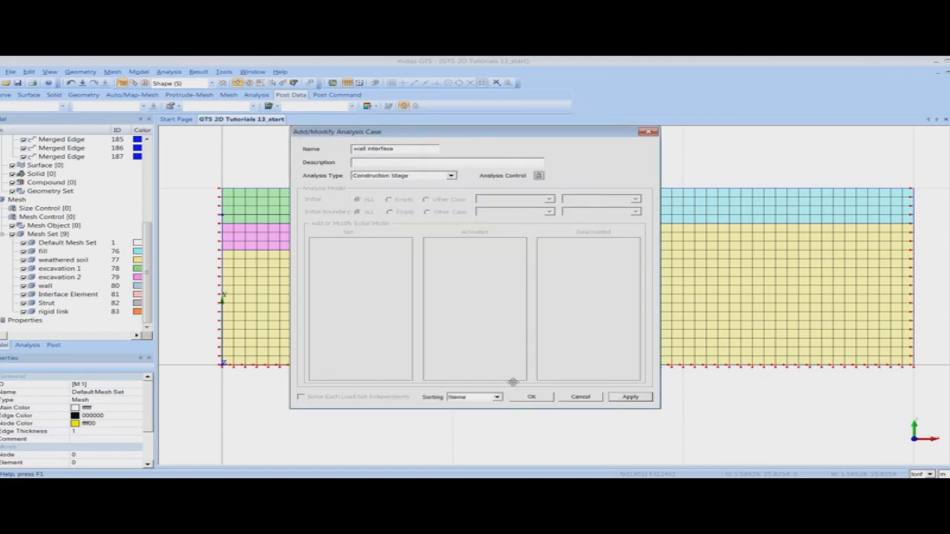
click(532, 398)
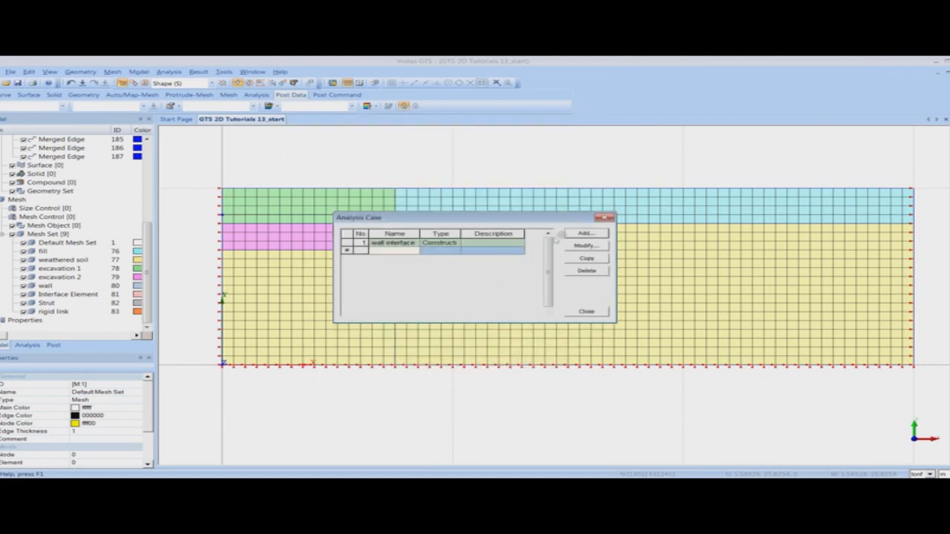
click(605, 218)
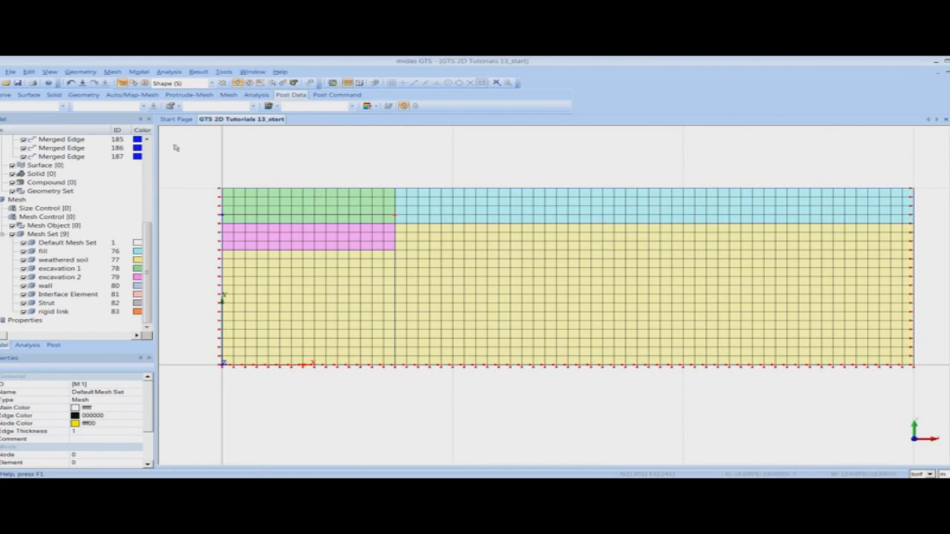
Open the solved model GTS 2D Tutorials 13_solved (2), saving the changes to GTS 2D Tutorials 13_start.
click(10, 72)
click(17, 92)
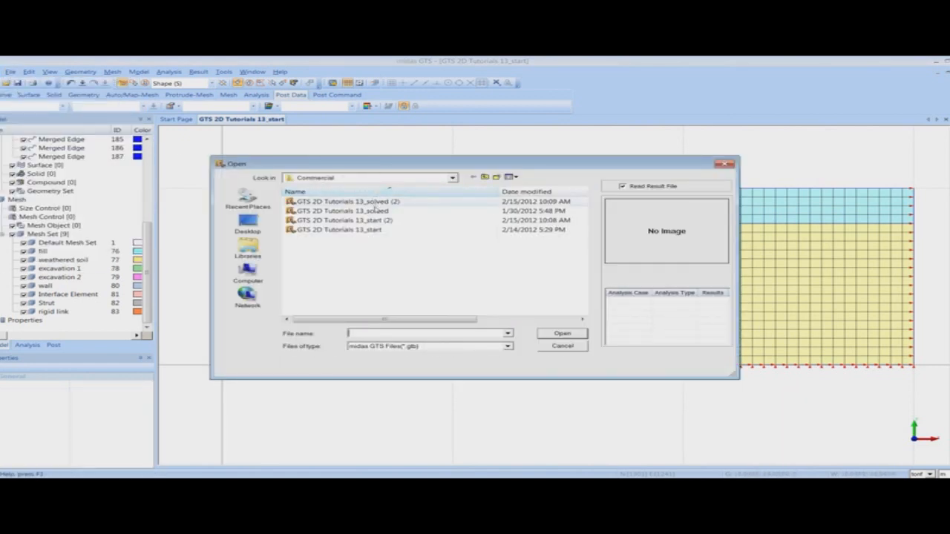
click(379, 221)
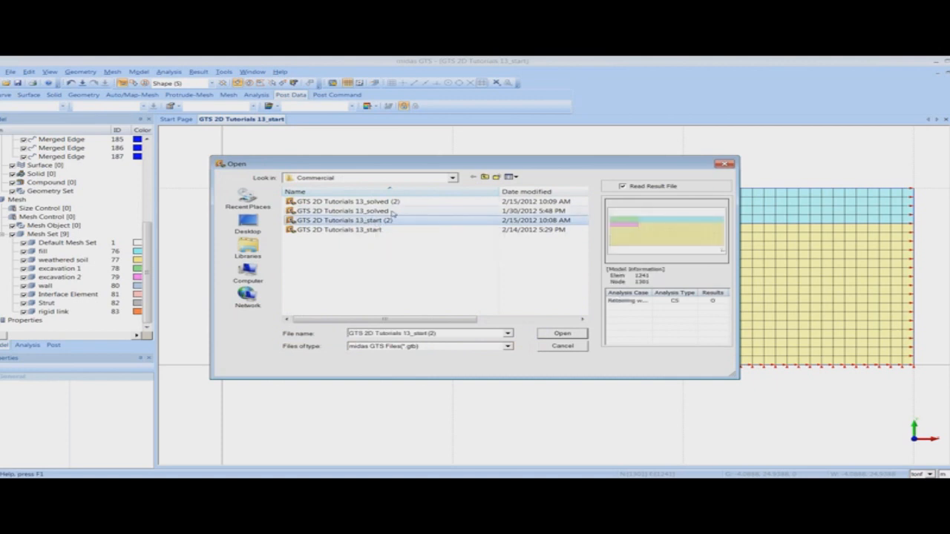
click(393, 201)
click(562, 334)
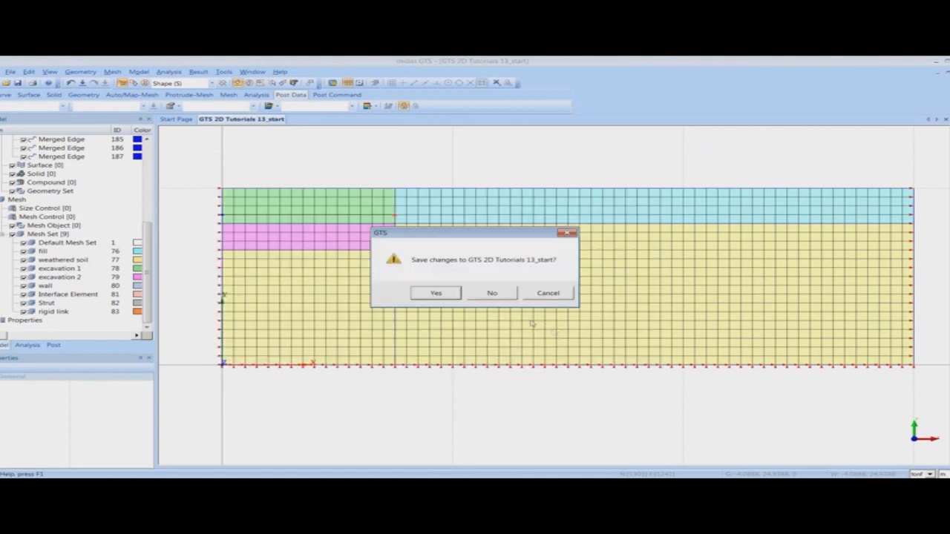
click(436, 293)
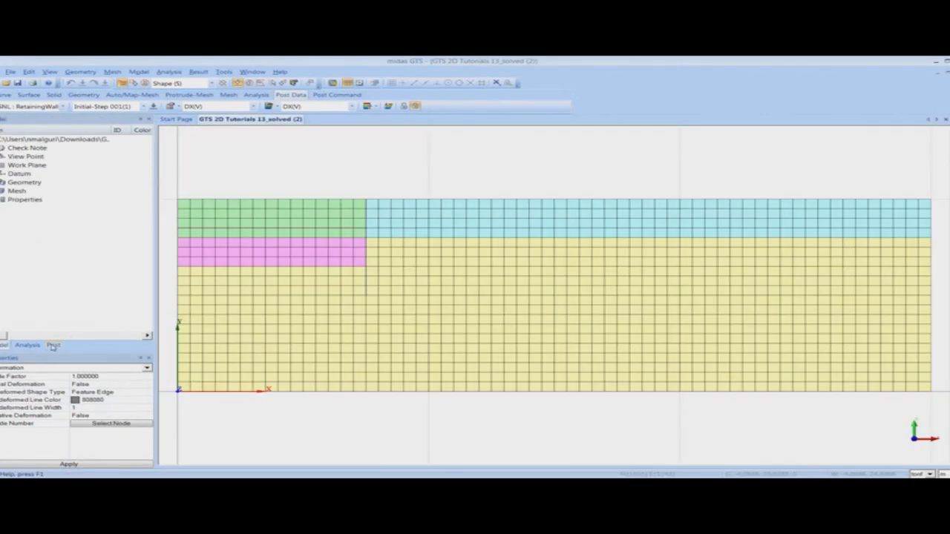
Examine the 2D element stress contours of the Initial stage, including Soil SXY Center and Soil von Mises Center.
click(53, 345)
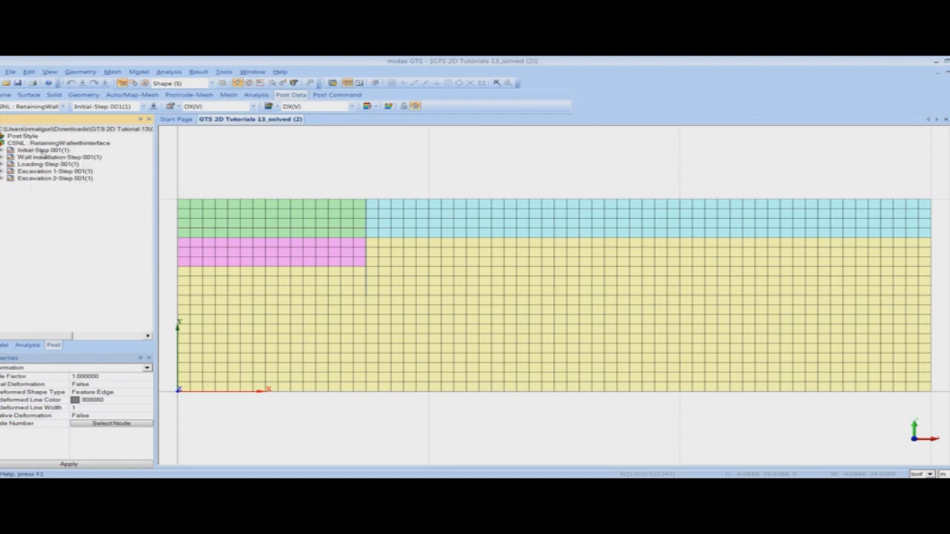
double_click(43, 151)
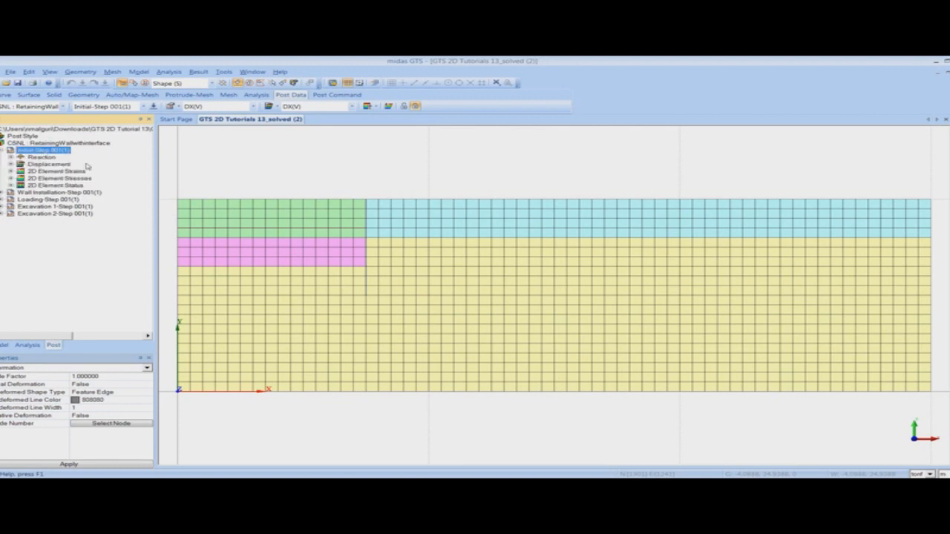
double_click(47, 178)
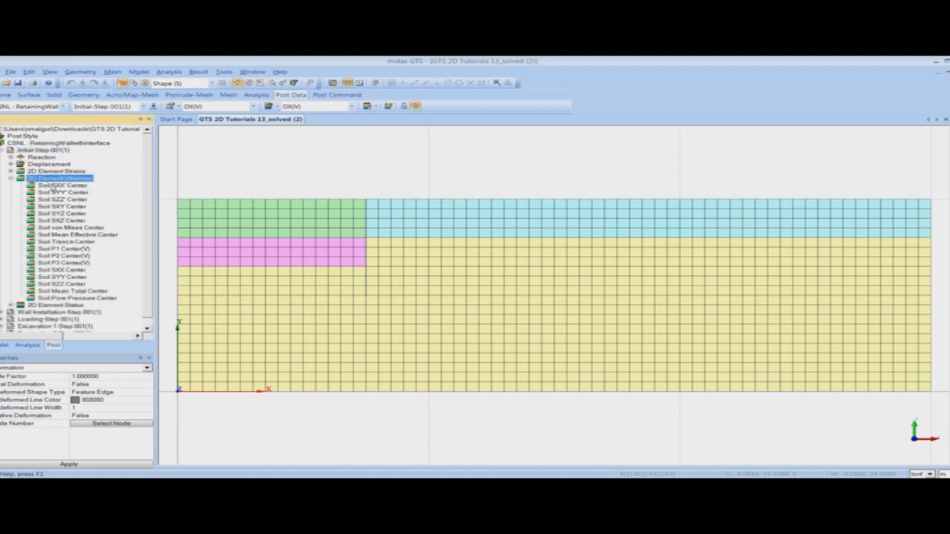
double_click(57, 186)
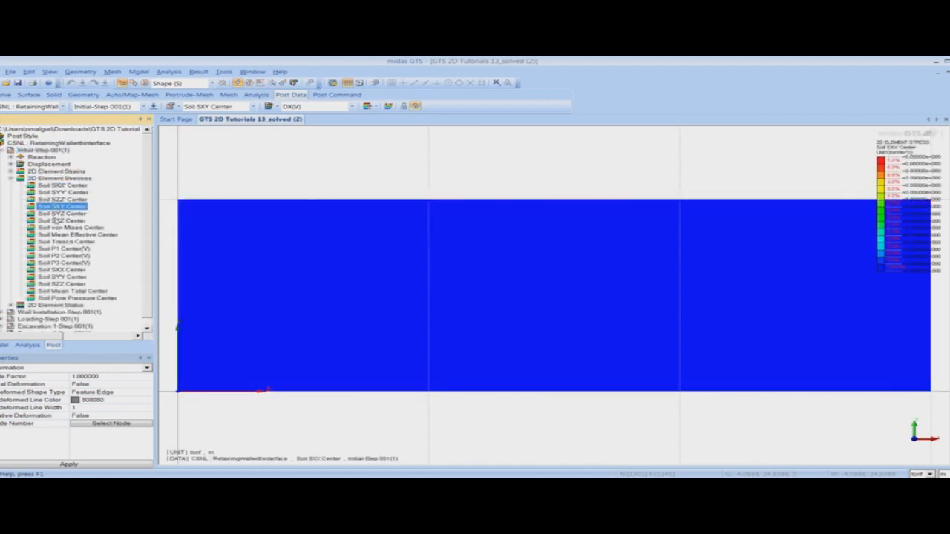
click(62, 221)
click(59, 227)
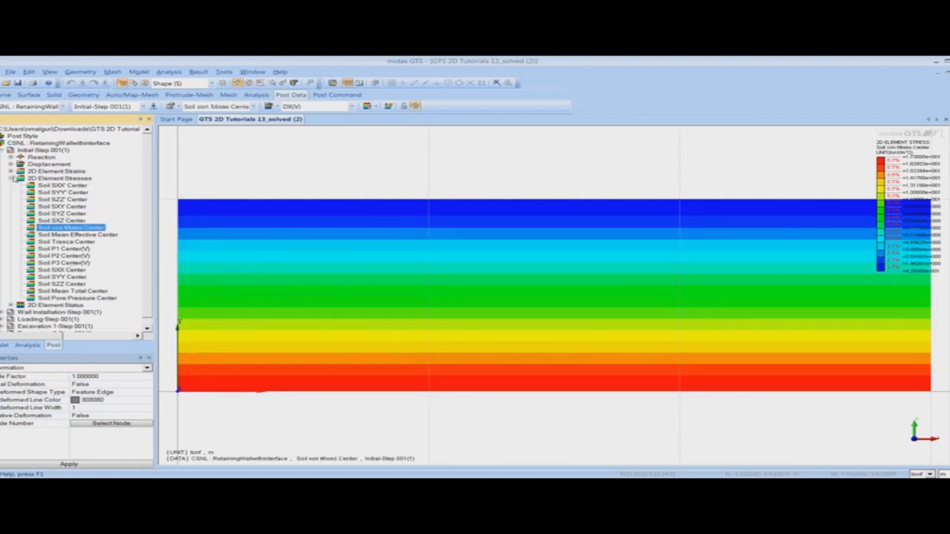
click(11, 179)
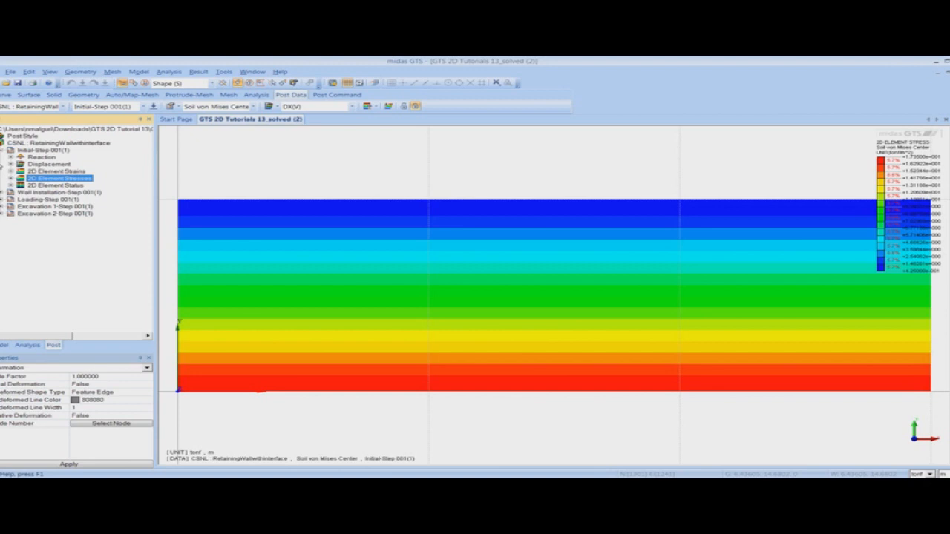
Examine the Wall Installation stage's 2D element stress contours for Soil SZZ' Center and Soil SXY Center.
double_click(83, 193)
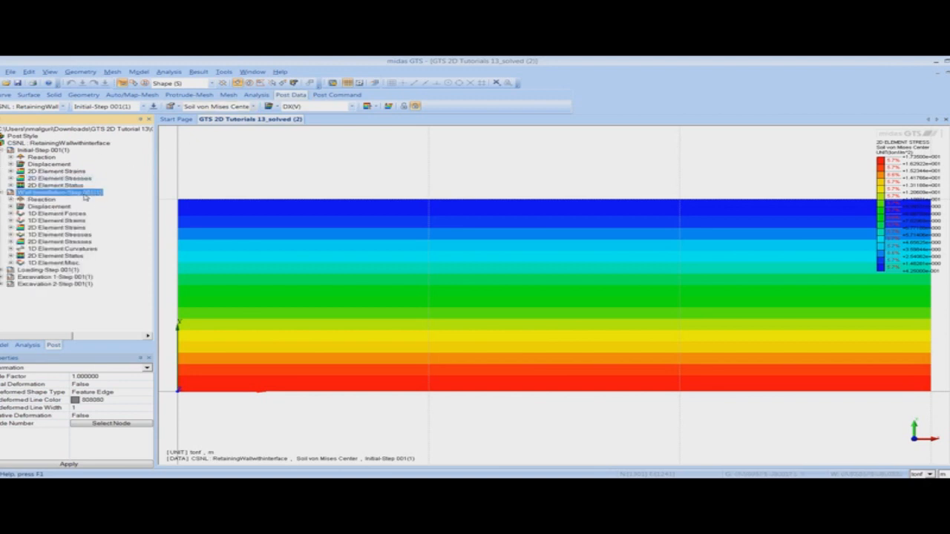
double_click(52, 228)
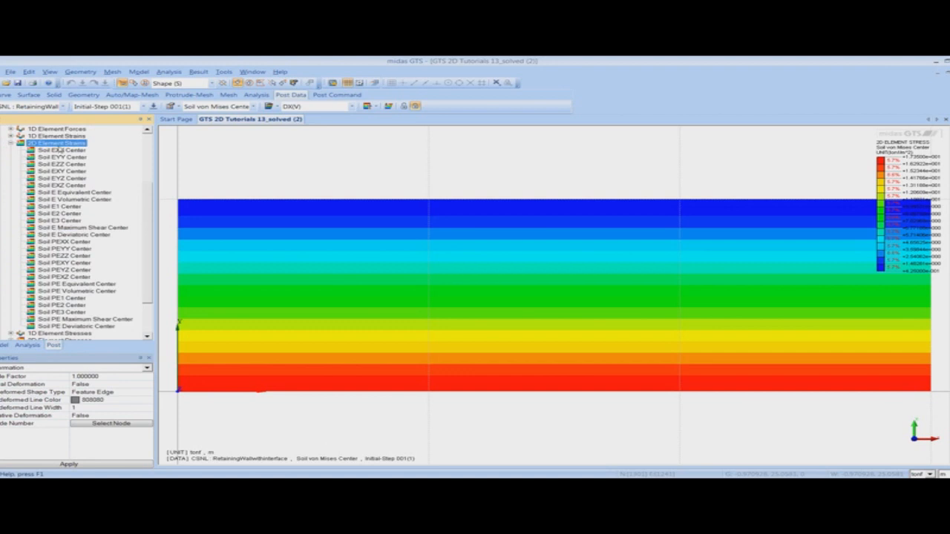
double_click(58, 144)
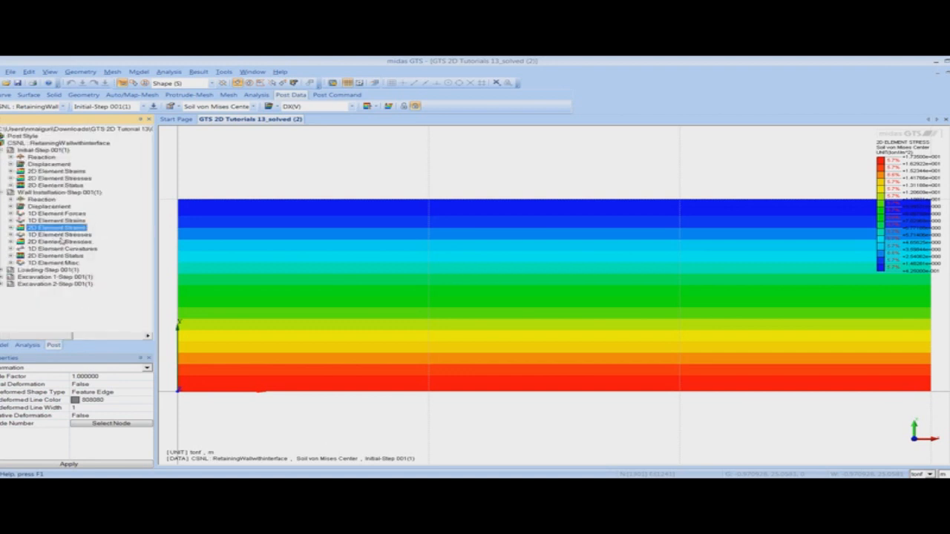
click(60, 242)
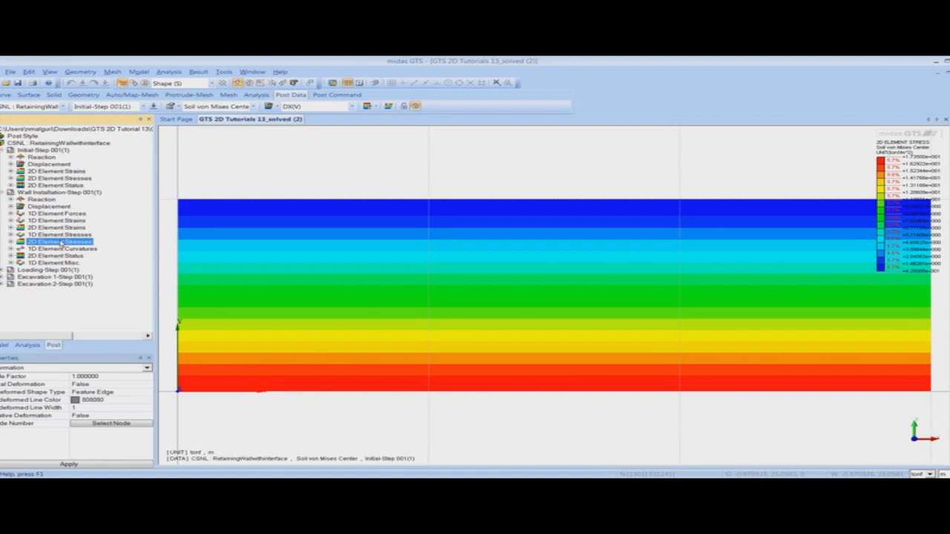
double_click(59, 242)
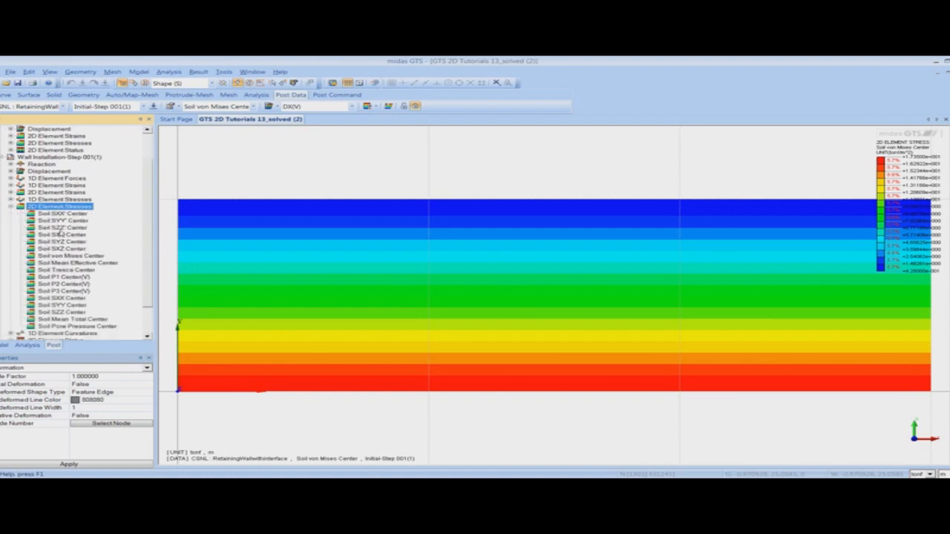
click(63, 227)
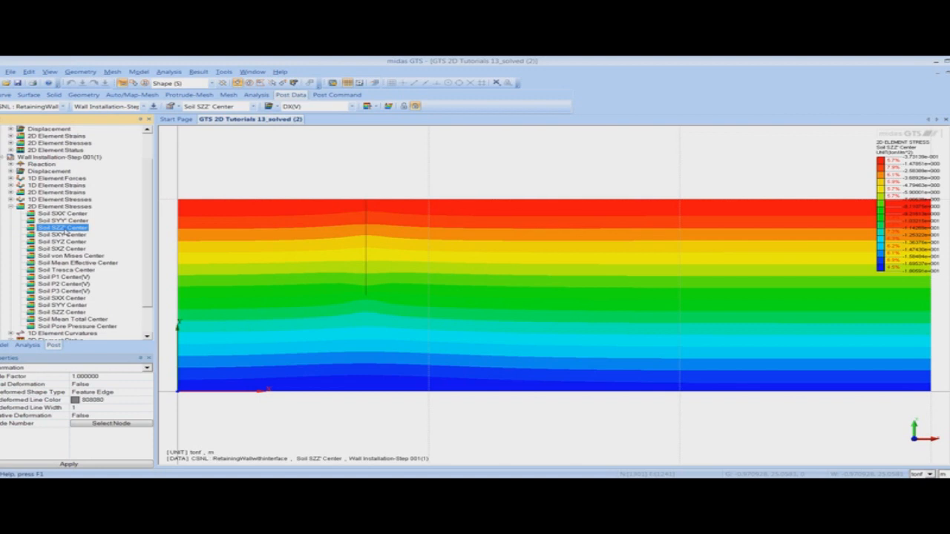
click(64, 234)
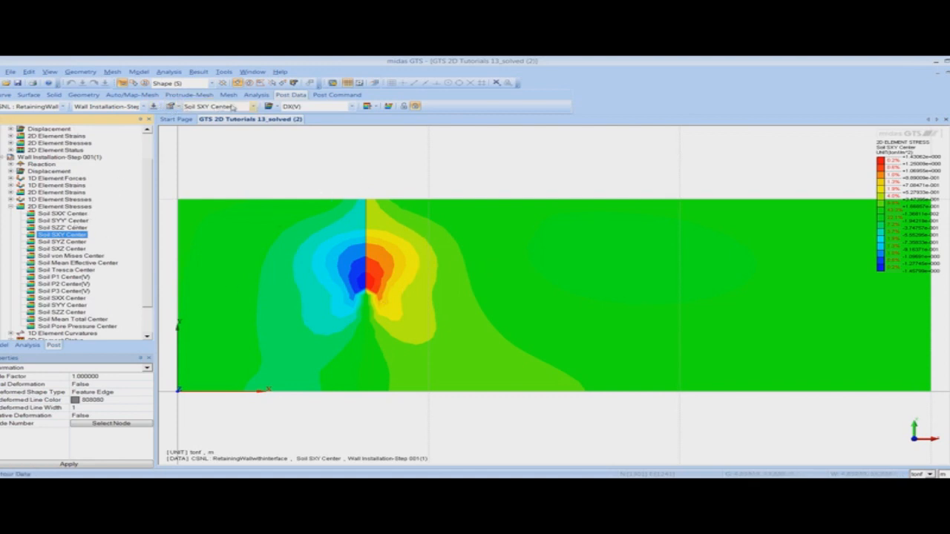
Step the Soil SXY Center stress contour forward from Wall Installation through Loading and Excavation 1 to Excavation 2.
click(155, 106)
click(161, 117)
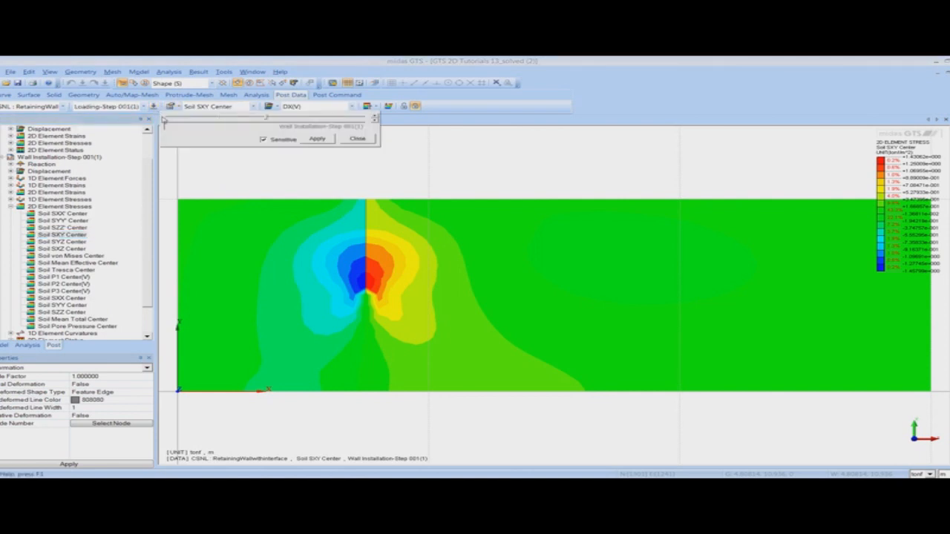
click(162, 119)
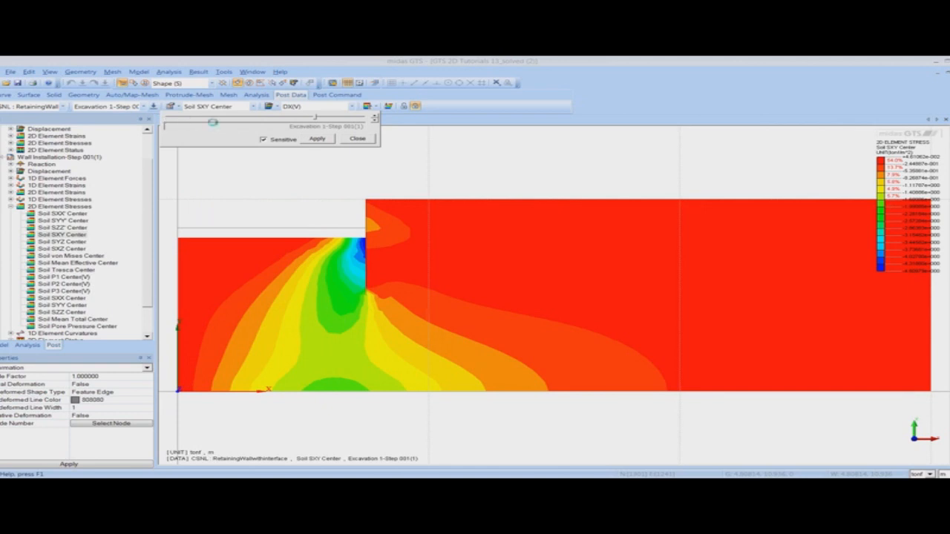
click(214, 123)
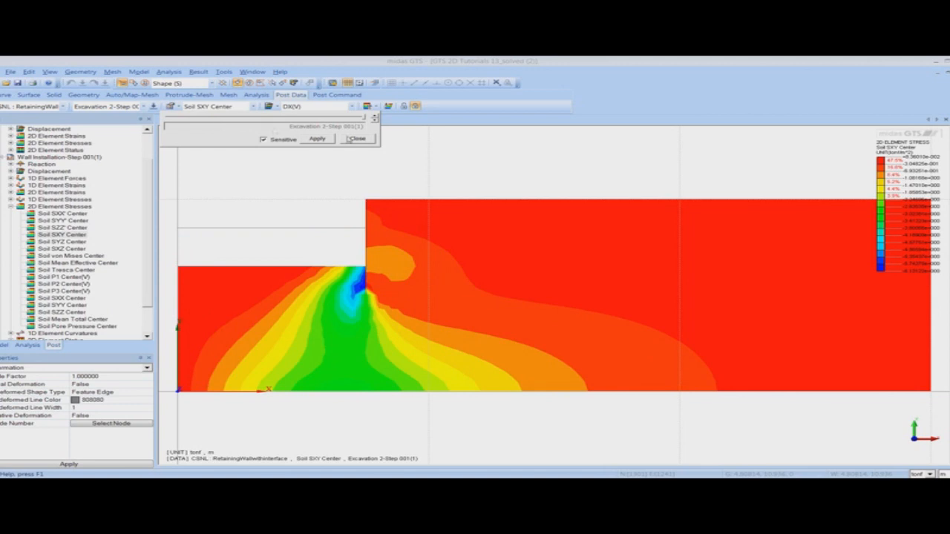
click(357, 139)
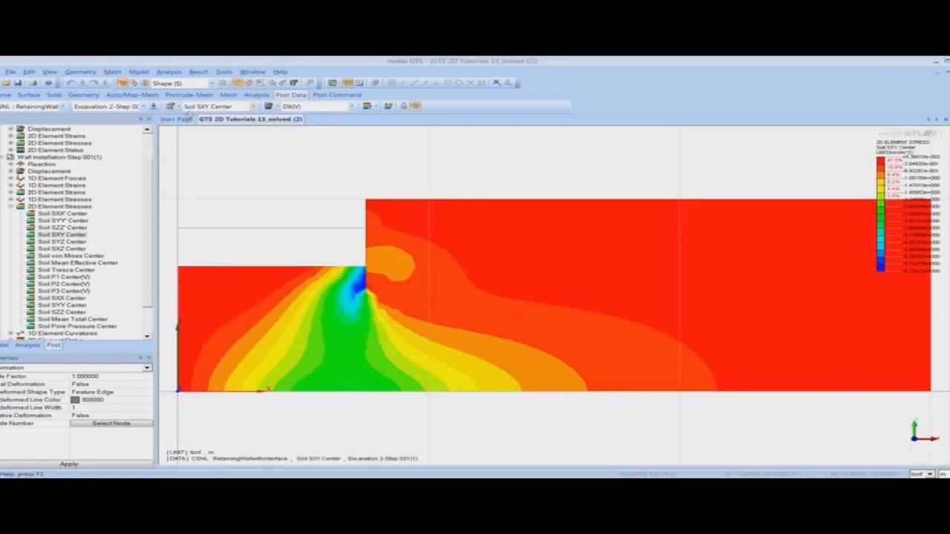
Return the result display to the Initial stage and show its DXYZ(V) and DXY(V) displacement contours.
click(154, 107)
scroll(199, 132, up, 3)
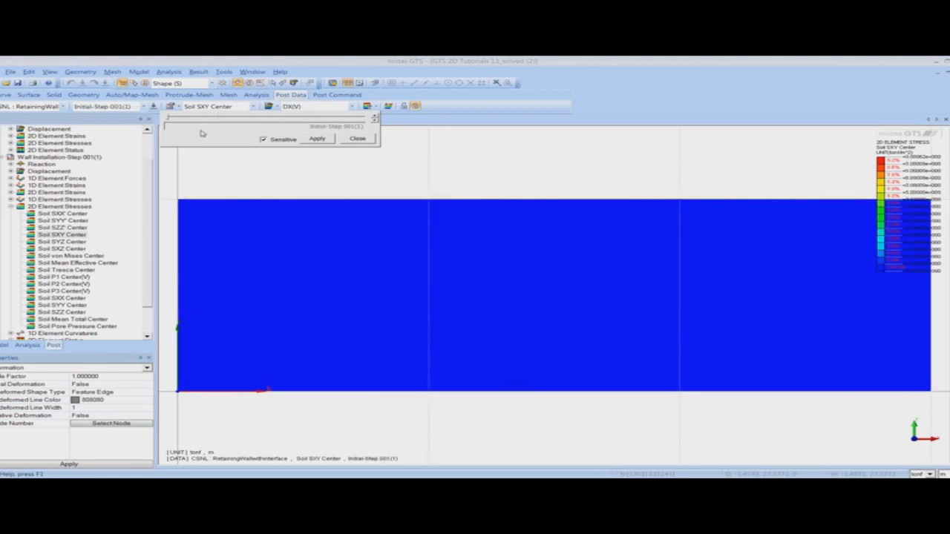
click(148, 170)
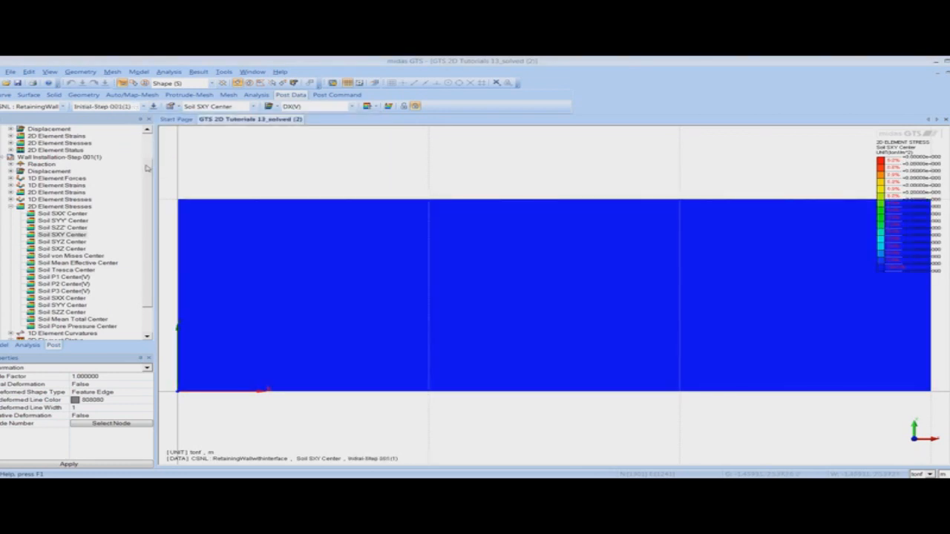
scroll(152, 142, up, 2)
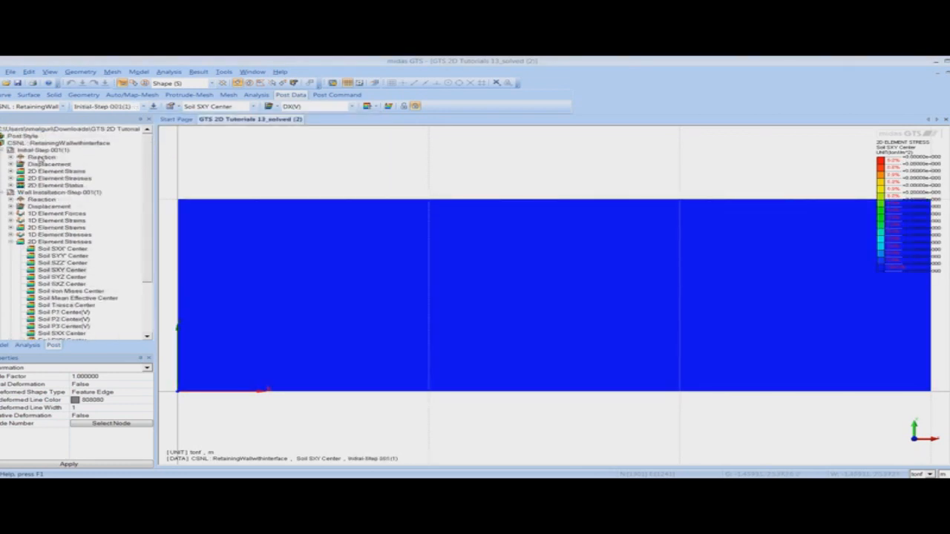
double_click(44, 164)
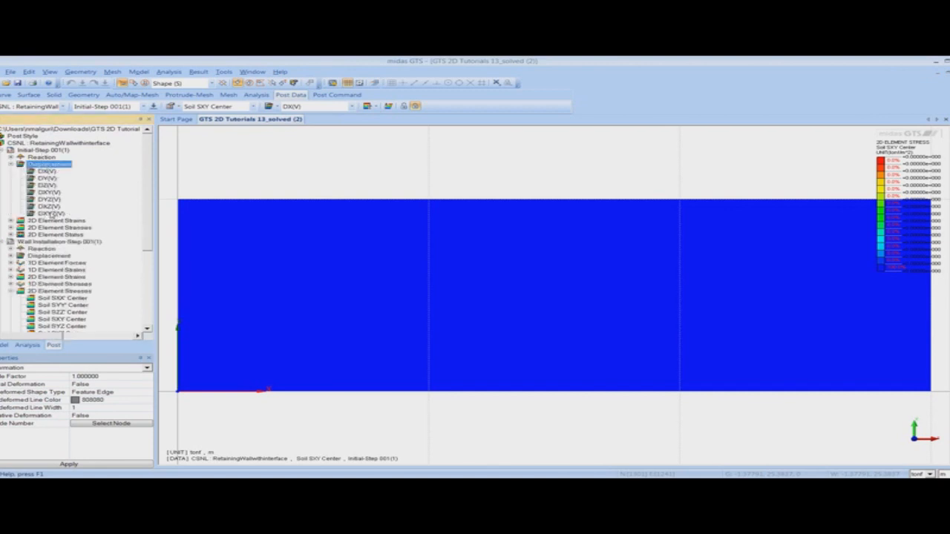
double_click(50, 213)
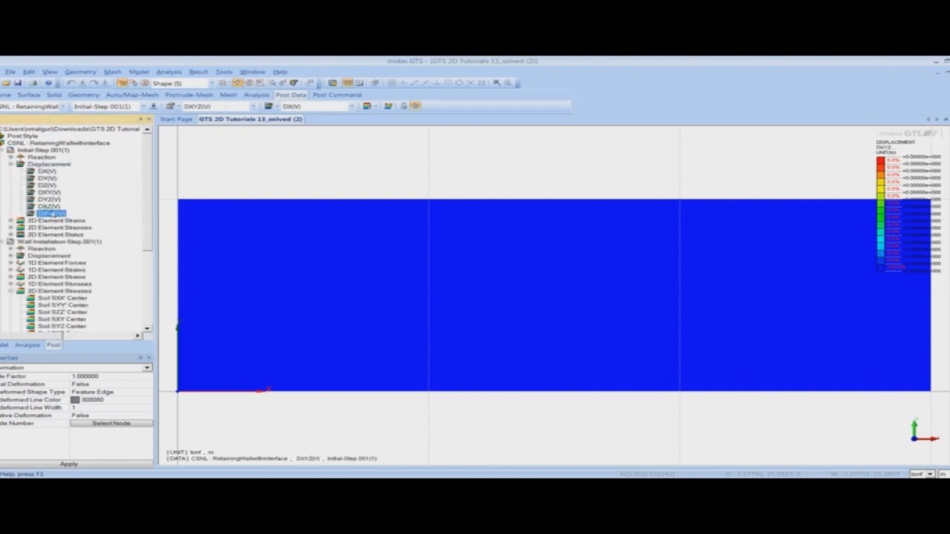
double_click(49, 192)
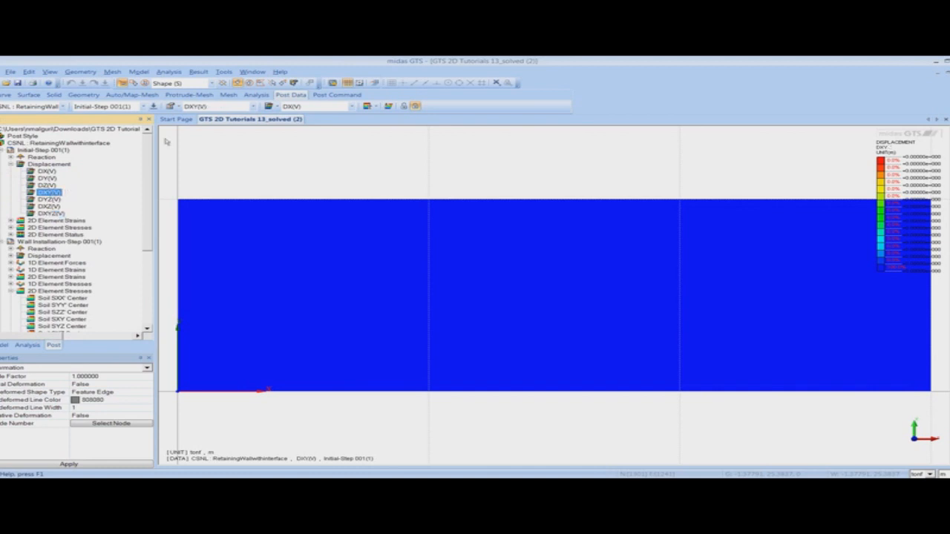
Step the DXY(V) displacement contour through the Wall Installation, Loading, Excavation 1 and Excavation 2 stages.
click(154, 106)
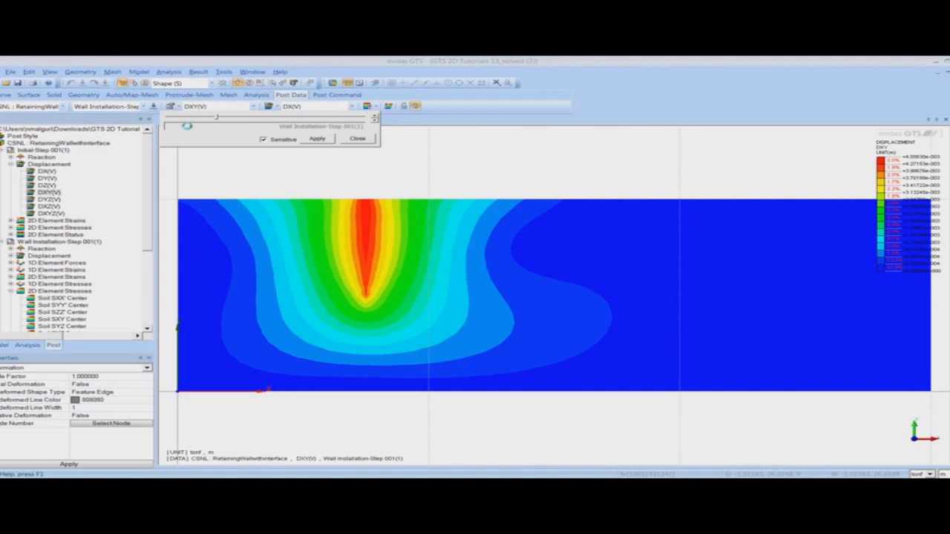
key(Right)
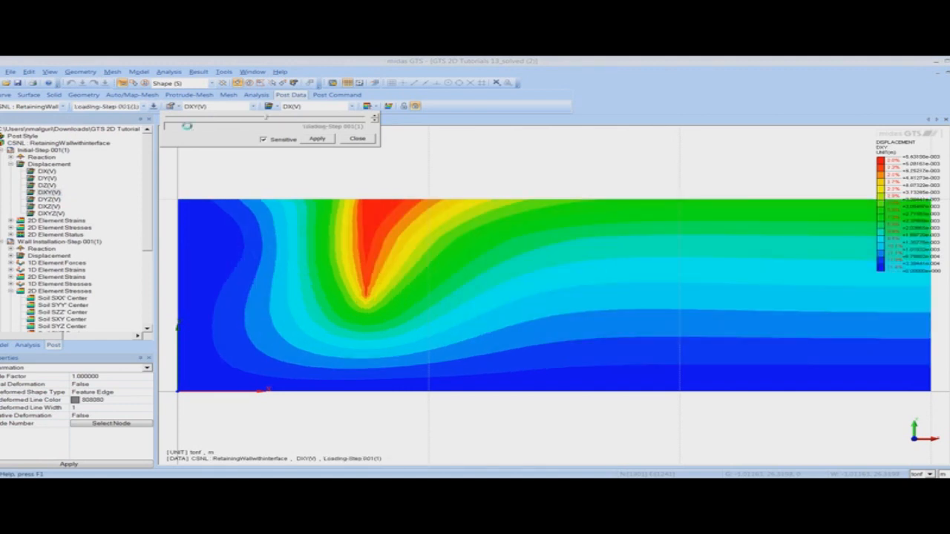
key(Right)
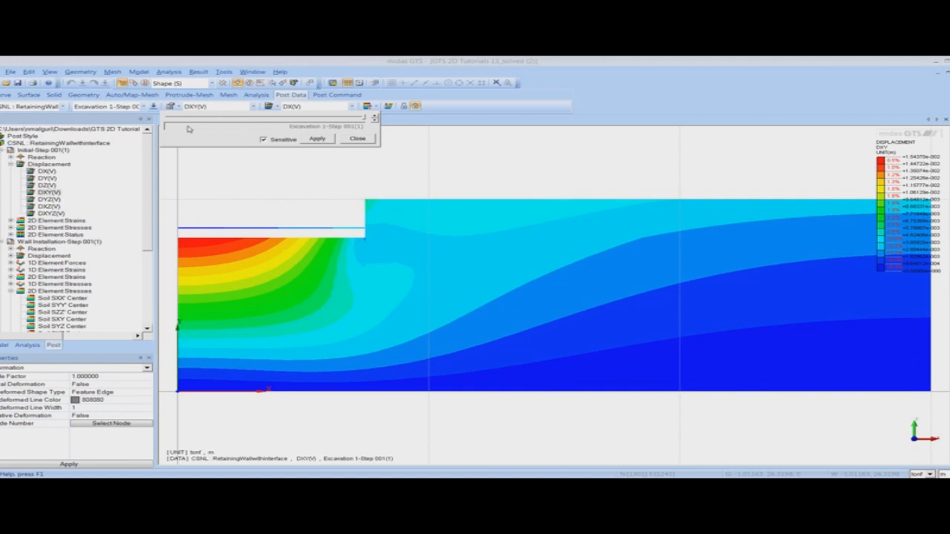
key(Right)
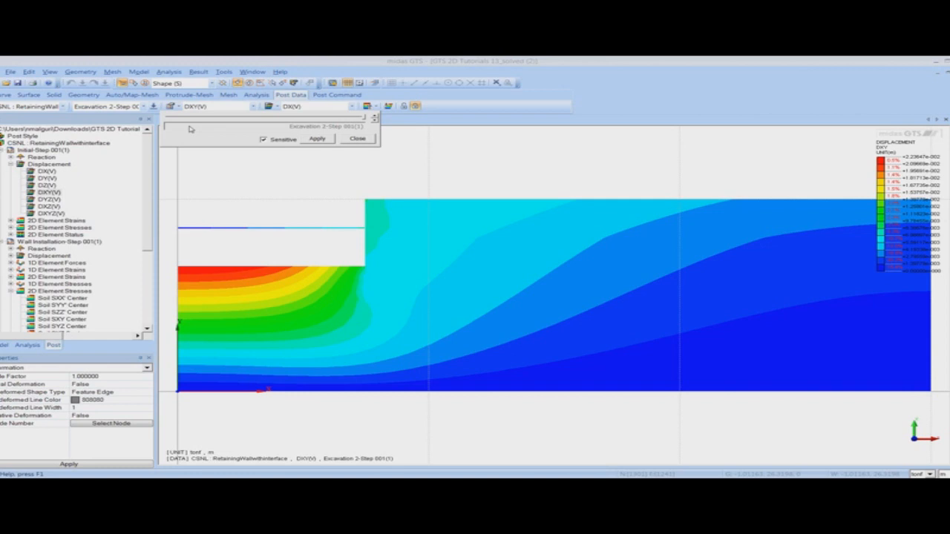
click(357, 138)
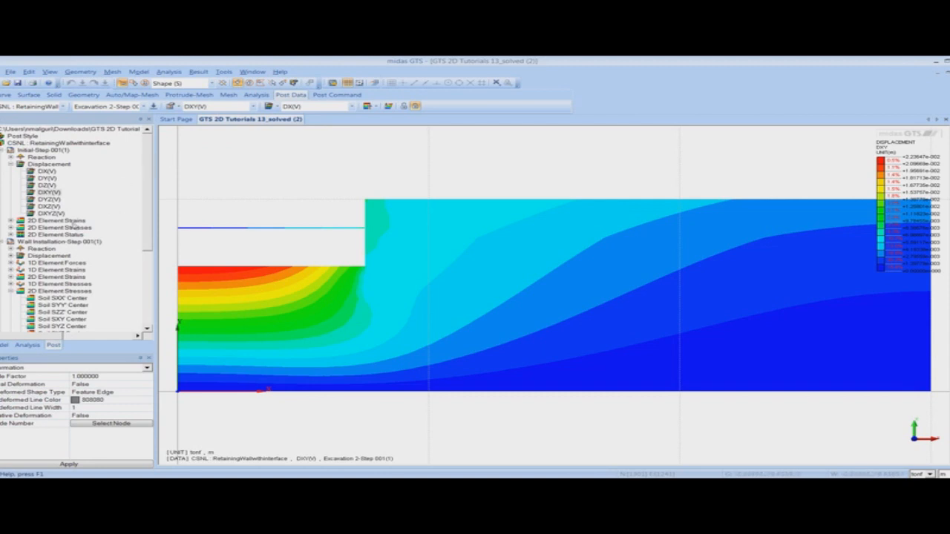
Display the Beam My bending moment diagram from the 1D element forces of the Excavation 2 stage.
double_click(60, 166)
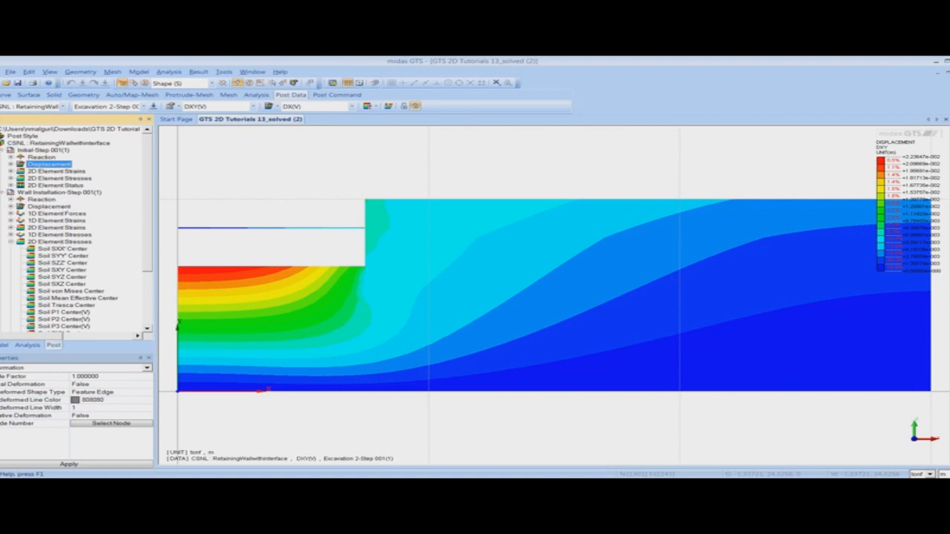
click(5, 193)
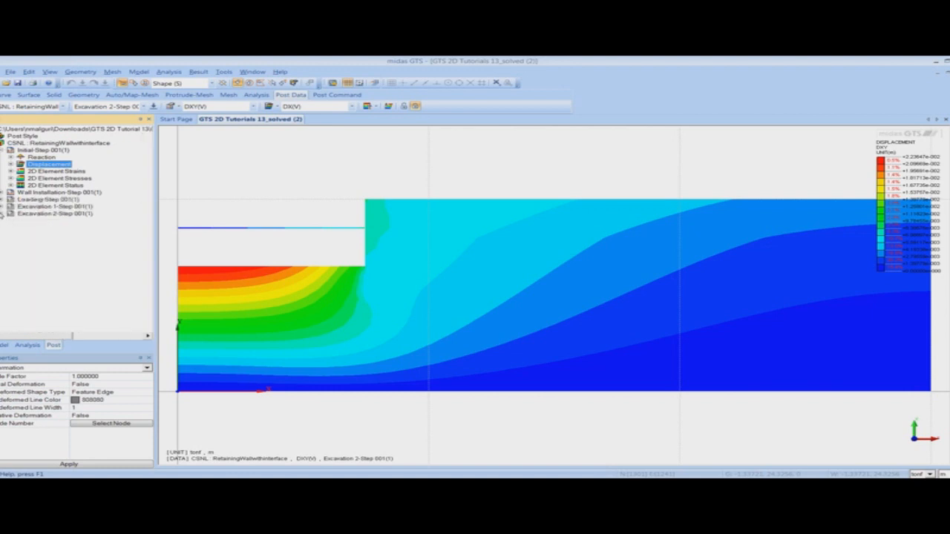
click(4, 213)
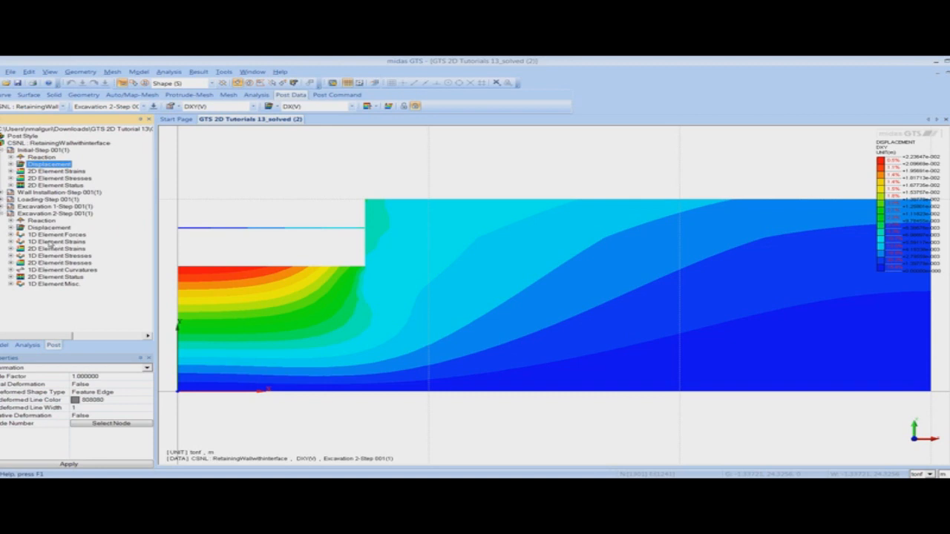
double_click(55, 235)
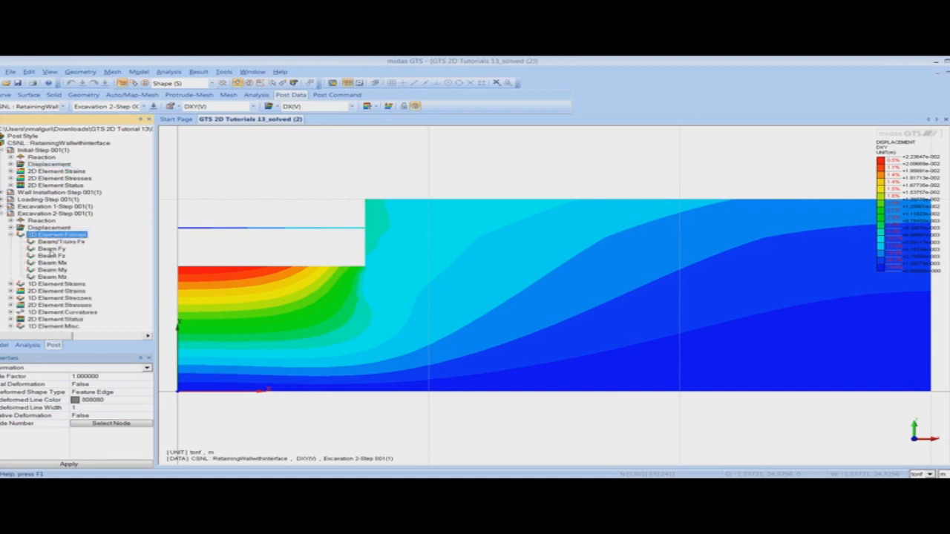
click(51, 270)
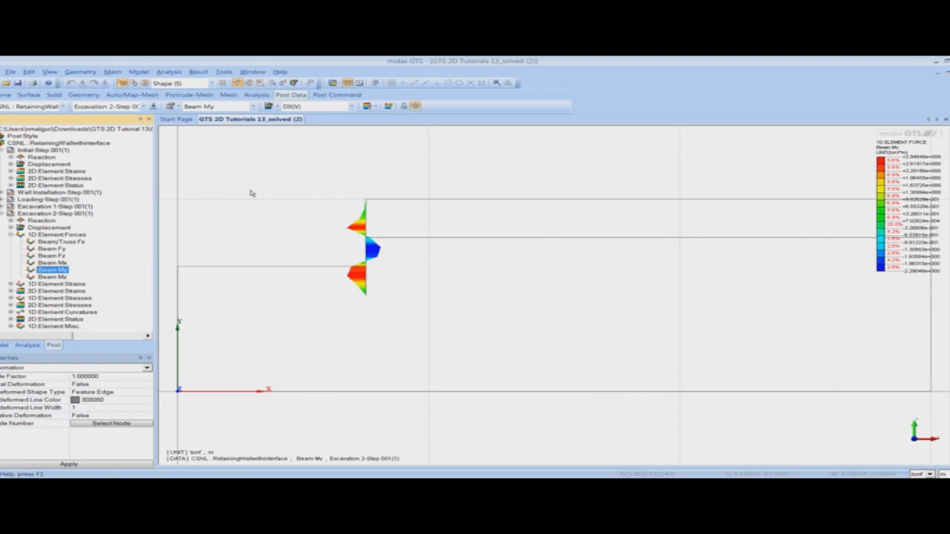
Compare the Beam My diagram across stages by stepping back to Loading and forward again to Excavation 2.
click(154, 108)
key(Left)
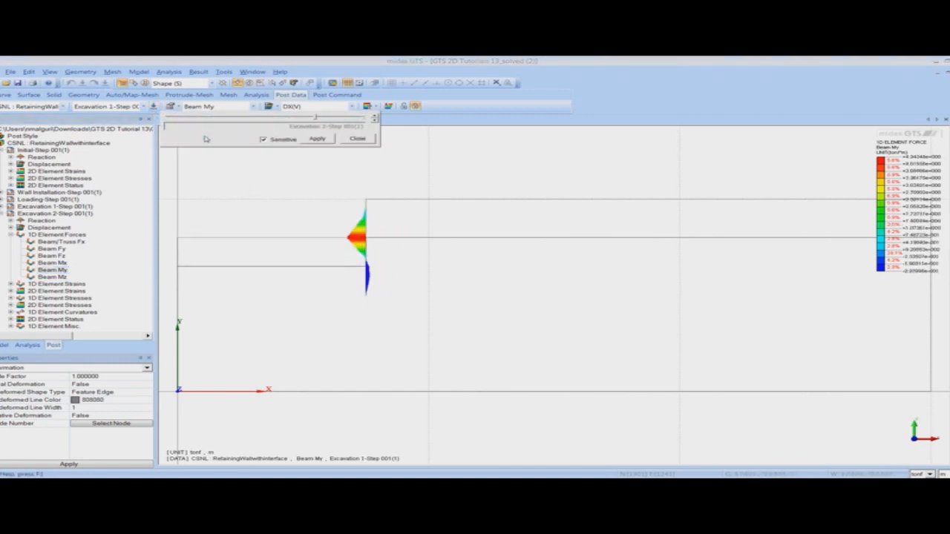
key(Left)
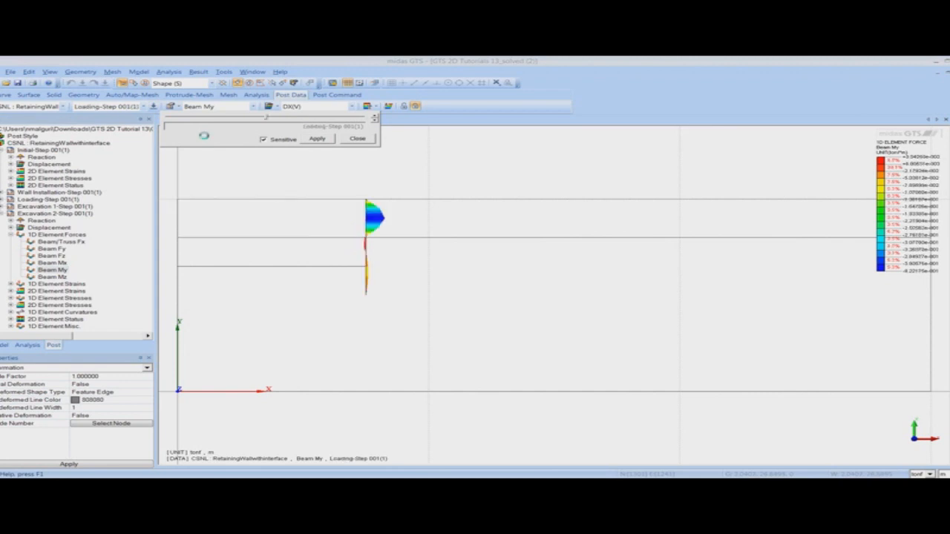
key(Right)
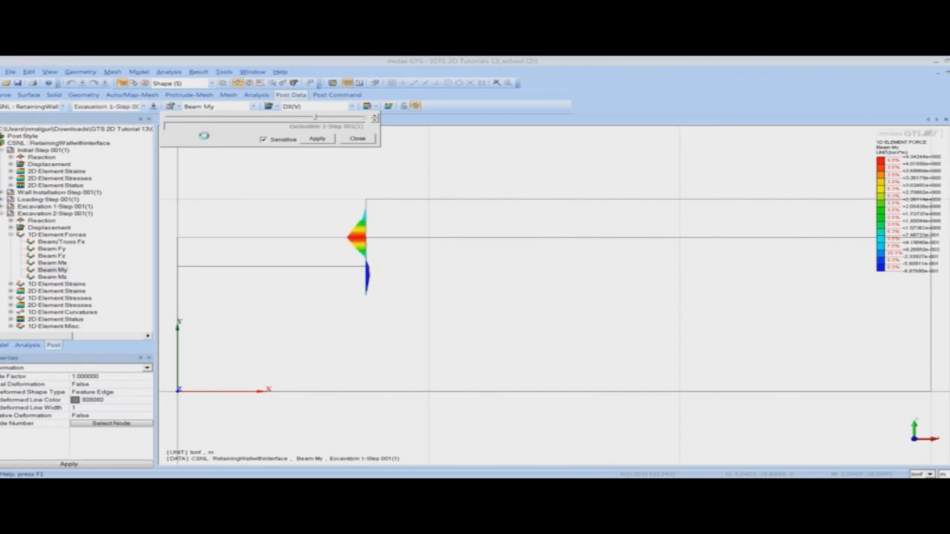
key(Right)
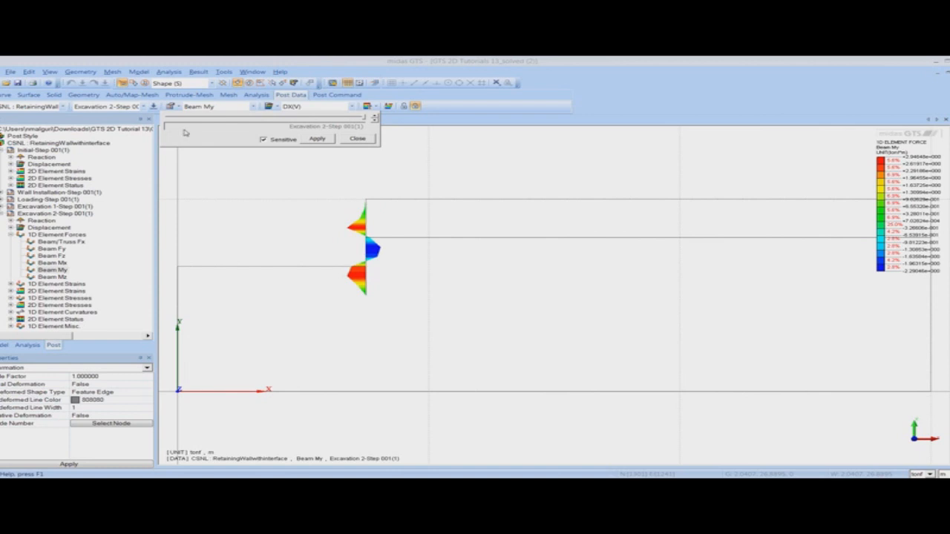
click(359, 140)
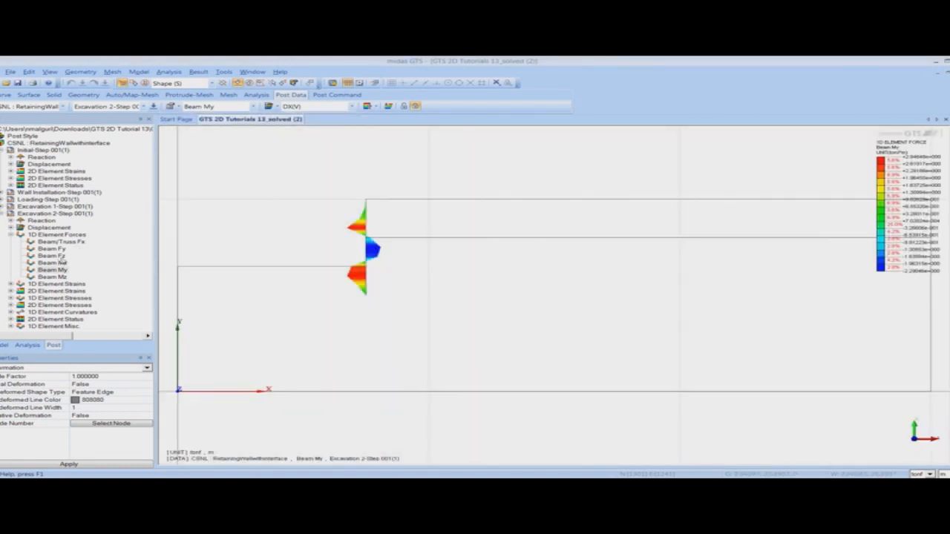
Display the Beam/Truss Fx force diagram of the Excavation 2 stage and check its available 2D Element Status results.
double_click(62, 243)
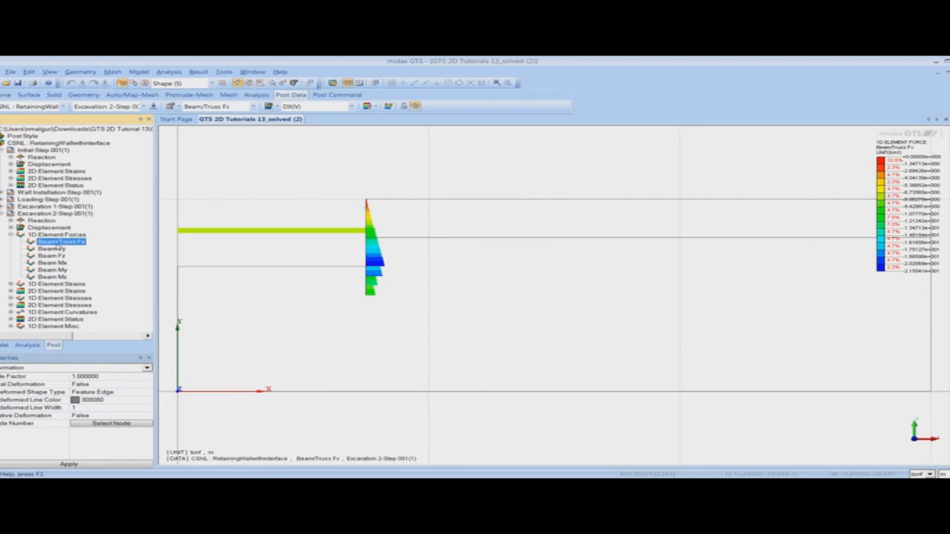
double_click(56, 319)
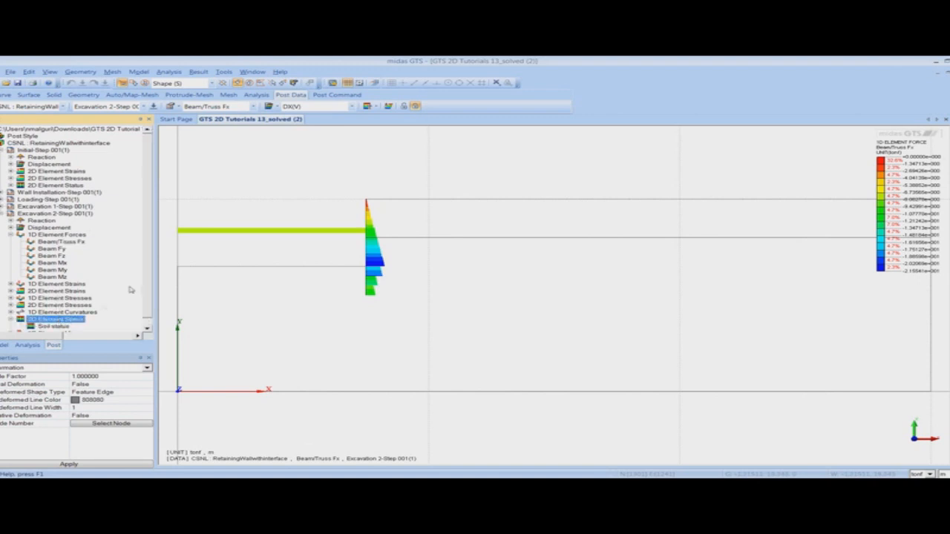
double_click(63, 314)
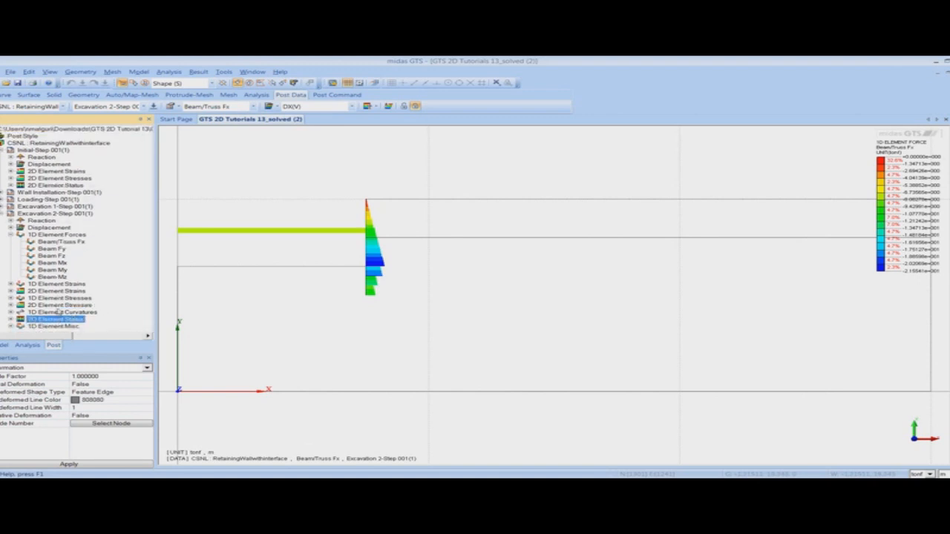
Display the Soil SZZ' Center stress contour from the 2D element stresses of the Excavation 2 stage.
double_click(59, 305)
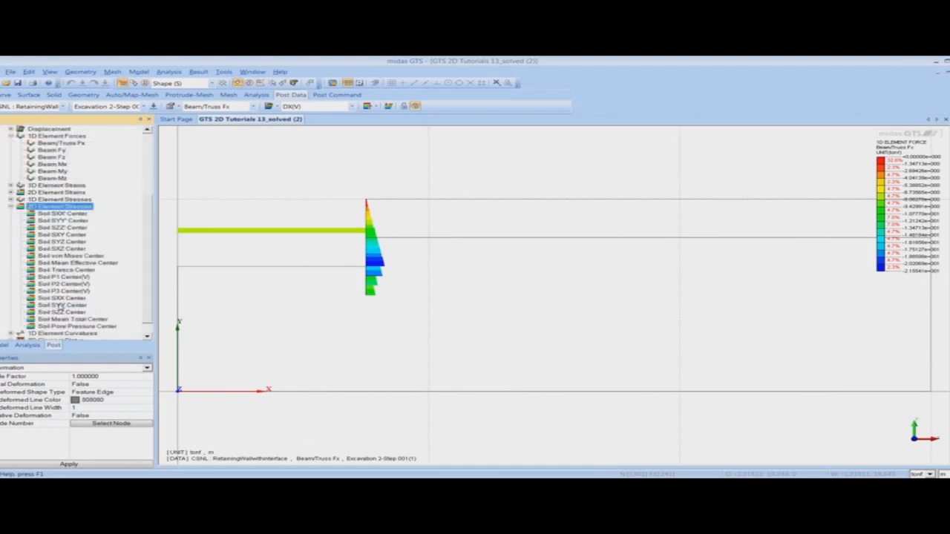
click(69, 227)
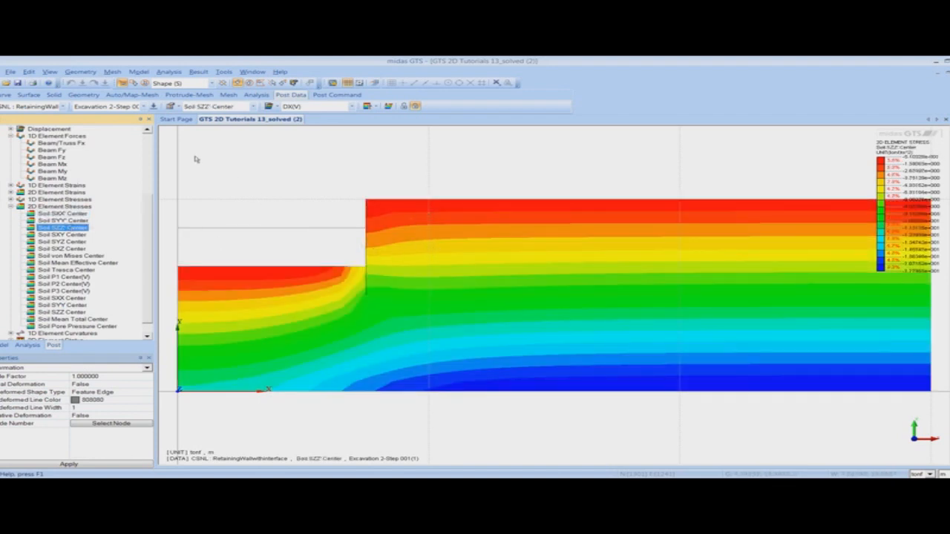
Start the Probe Result tool and show the mesh edges on the Soil SZZ' Center contour.
click(198, 72)
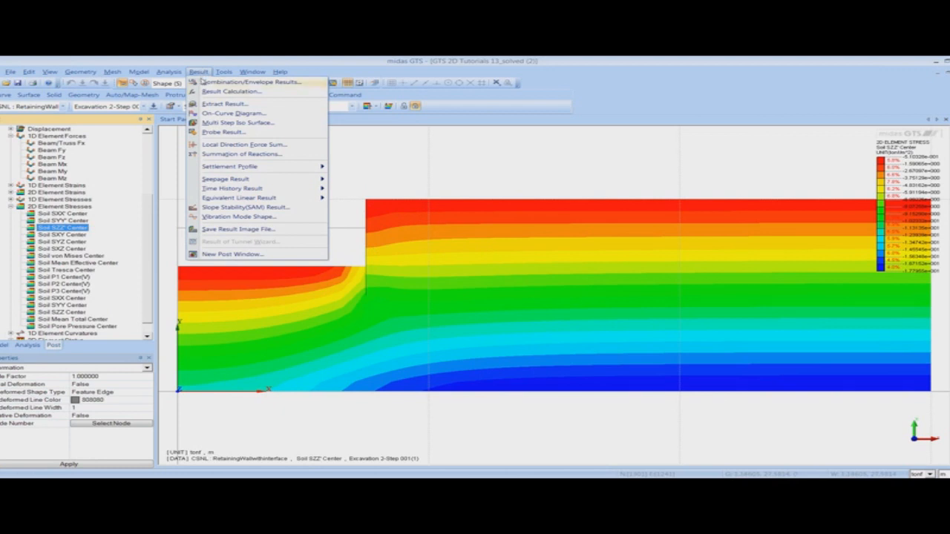
click(244, 132)
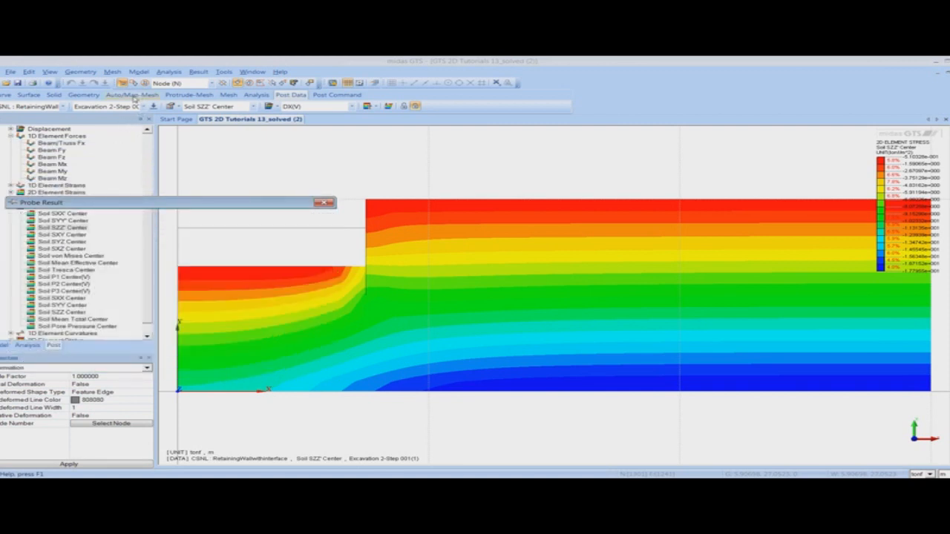
click(331, 95)
click(38, 106)
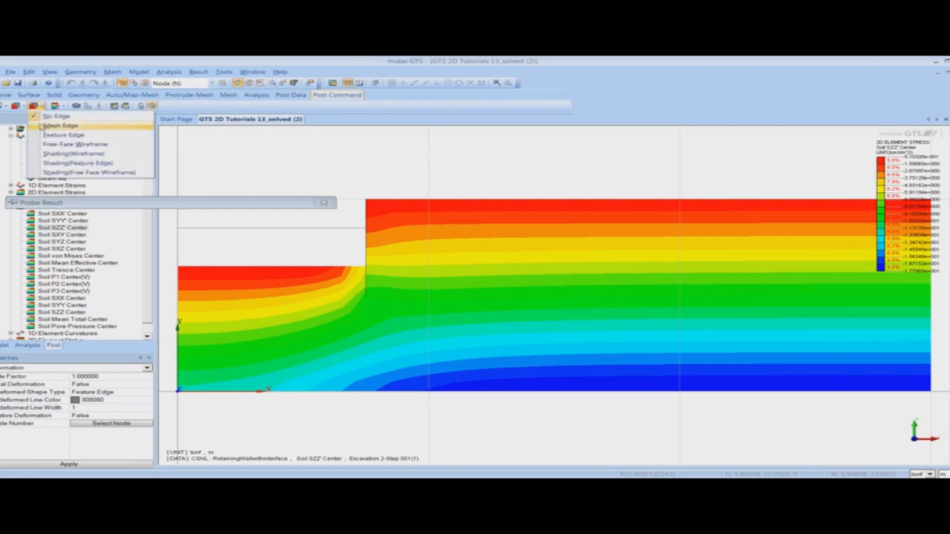
click(45, 126)
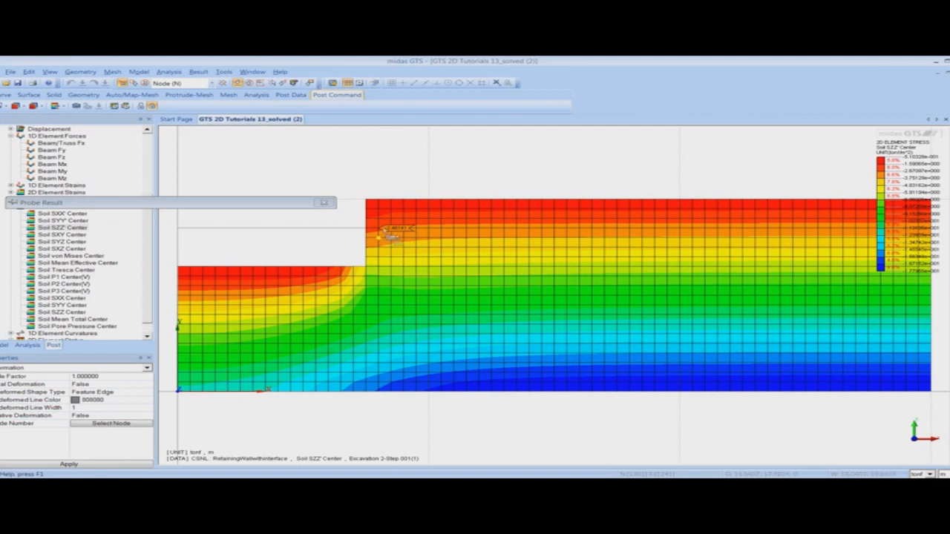
Probe the stress at the nodes (16, 17) behind the wall and (13, 11) below the excavation floor, and close the probe.
click(344, 288)
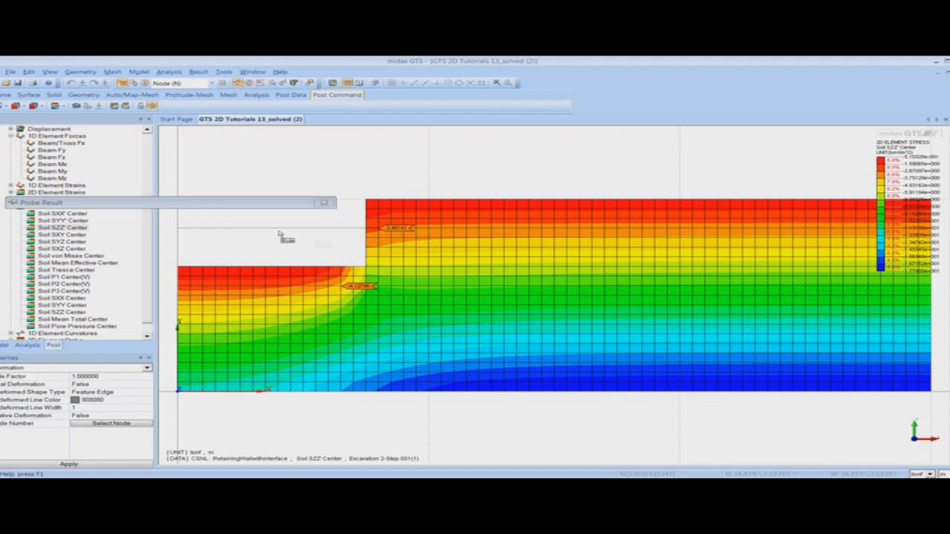
mouse_move(263, 207)
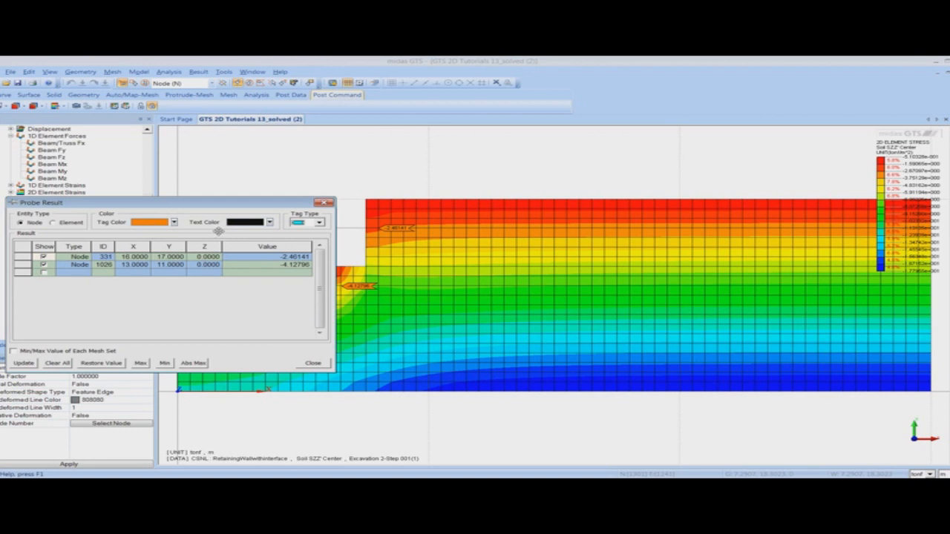
click(324, 203)
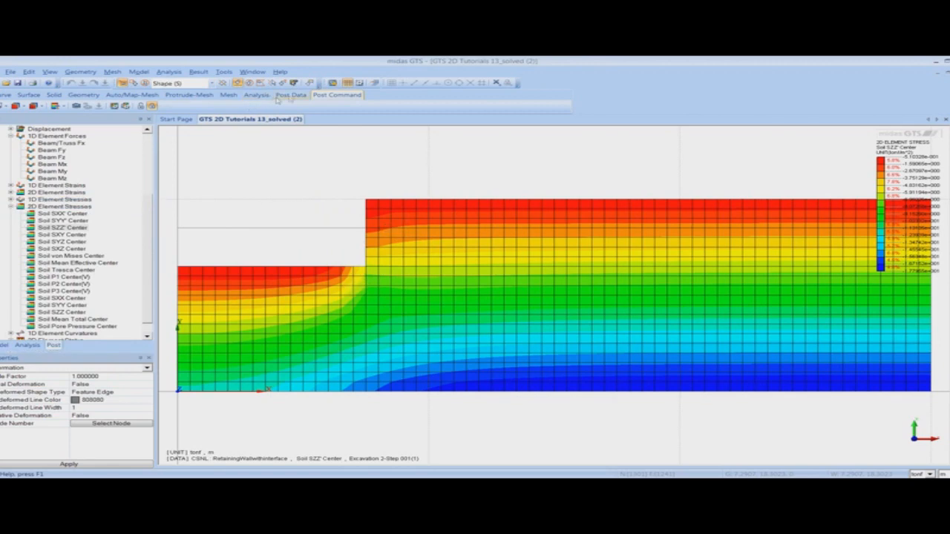
Try the Slice Plane display on the stress contour and return to the original contour display.
click(5, 107)
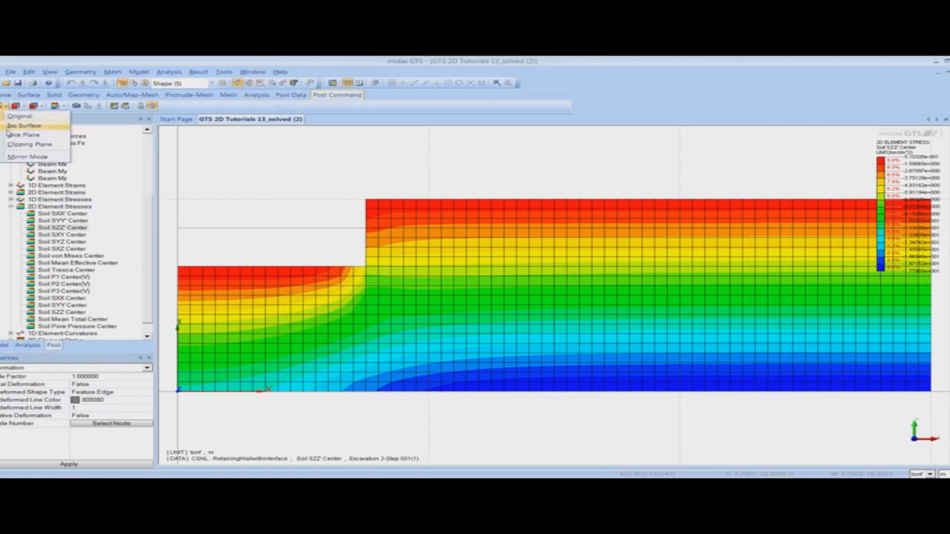
click(9, 135)
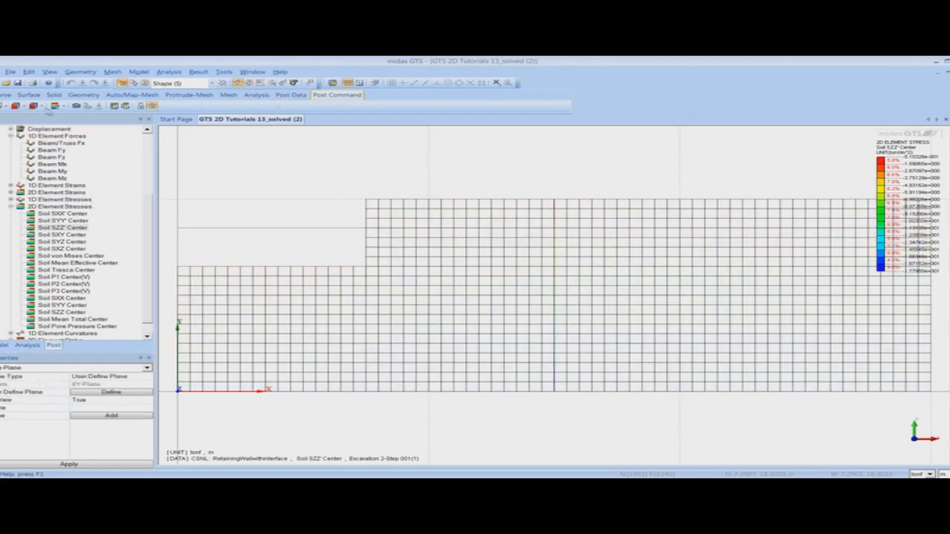
click(5, 106)
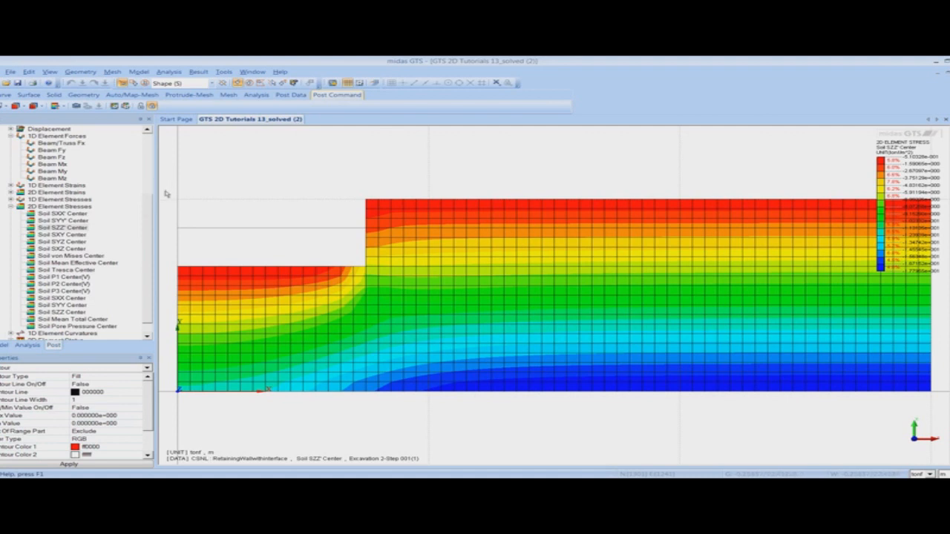
Collapse the 2D Element Stresses list and the Excavation 2 stage in the results tree.
click(11, 207)
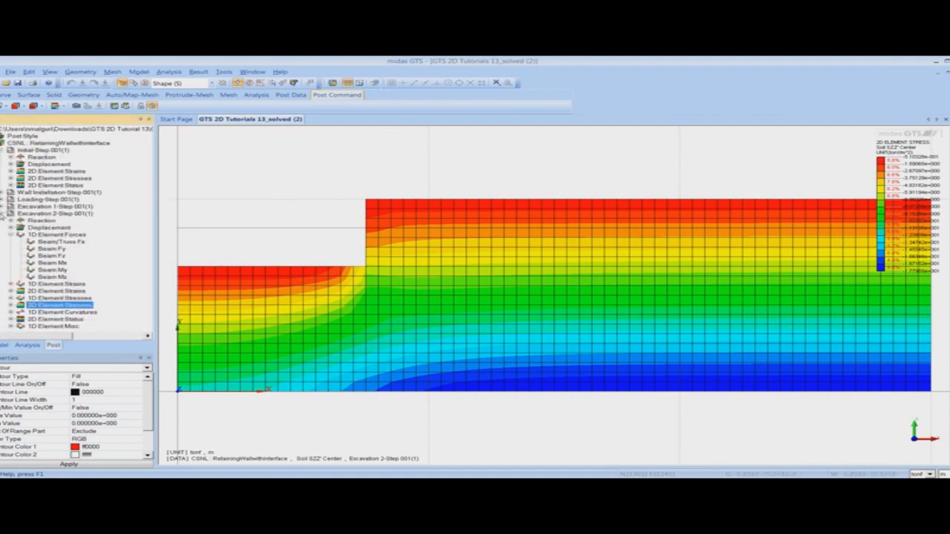
click(8, 214)
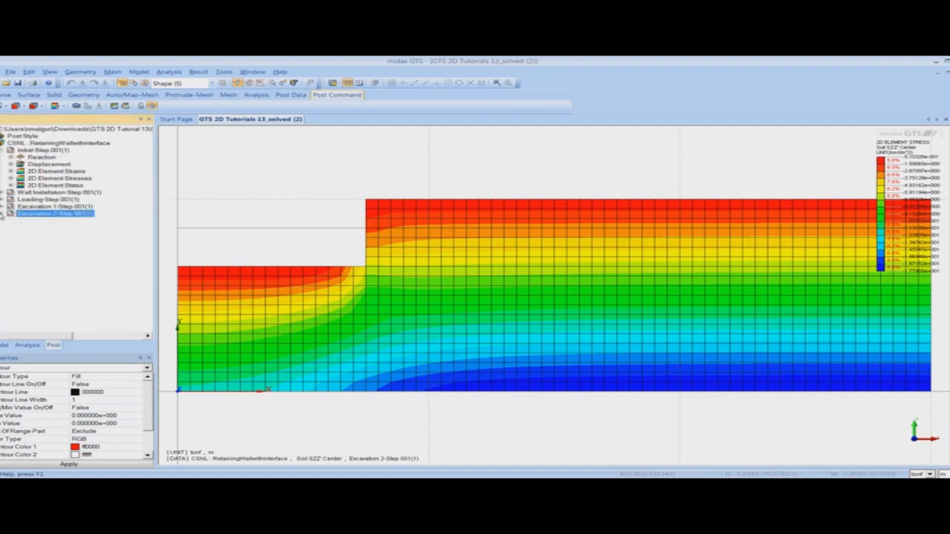